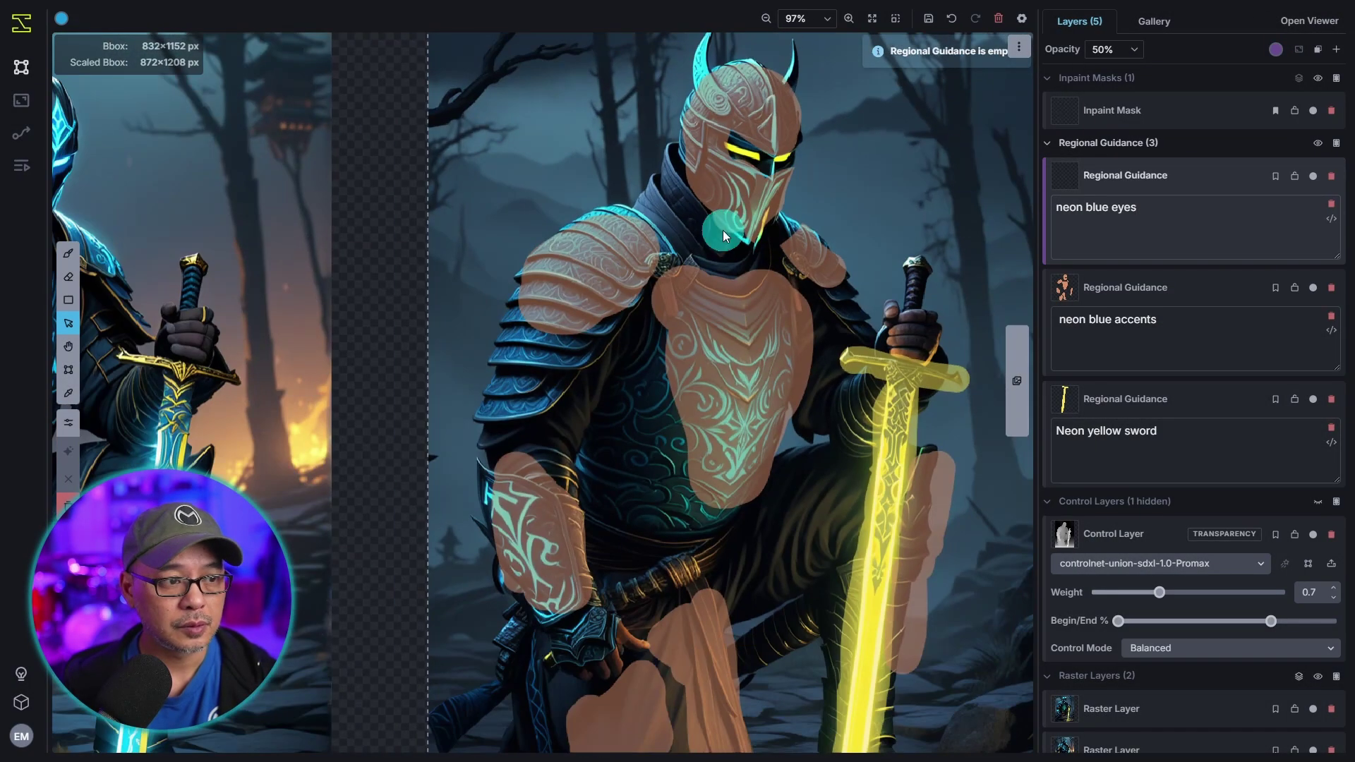
Step: Brush an inpaint mask over the knight's helmet and eyes on the Inpaint Mask layer
{"action": "key", "text": "b"}
{"action": "mouse_move", "coordinate": [722, 151]}
{"action": "left_mouse_down"}
{"action": "mouse_move", "coordinate": [793, 173]}
{"action": "mouse_move", "coordinate": [689, 185]}
{"action": "mouse_move", "coordinate": [732, 300]}
{"action": "mouse_move", "coordinate": [758, 152]}
{"action": "mouse_move", "coordinate": [711, 190]}
{"action": "mouse_move", "coordinate": [731, 144]}
{"action": "left_mouse_up"}
{"action": "left_click", "coordinate": [1130, 111]}
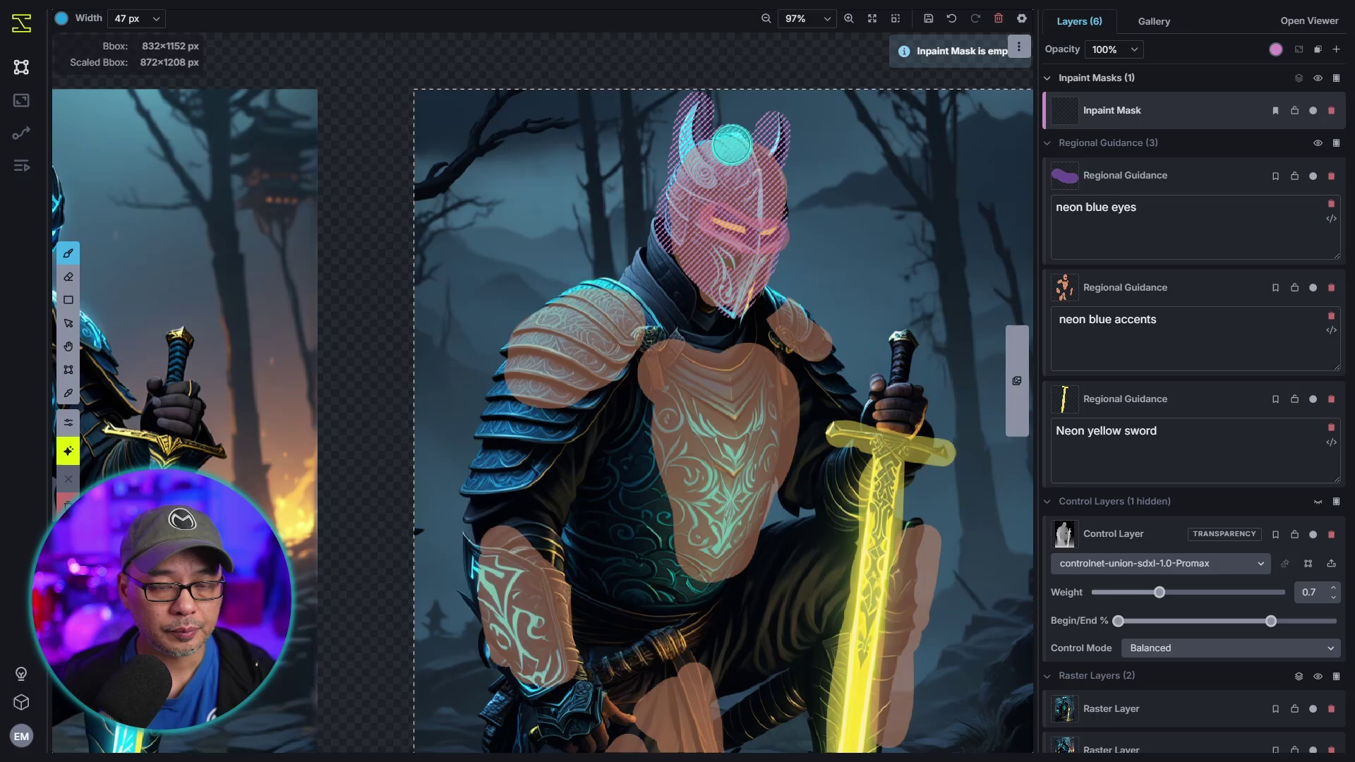
Step: Toggle the generation settings panel to show the Superman-and-Batman prompt
{"action": "key", "text": "e"}
{"action": "key", "text": "t"}
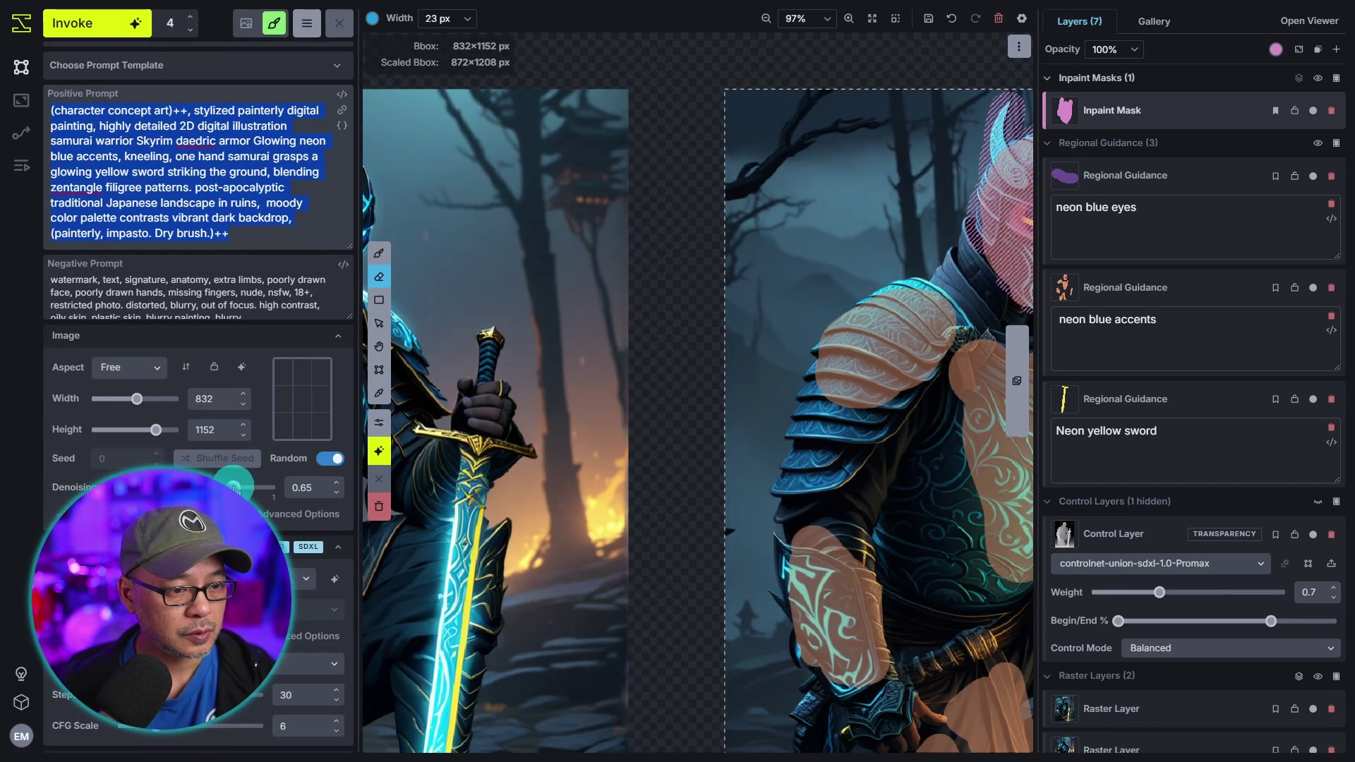
{"action": "key", "text": "t"}
{"action": "scroll", "coordinate": [793, 318], "scroll_direction": "up", "scroll_amount": 3}
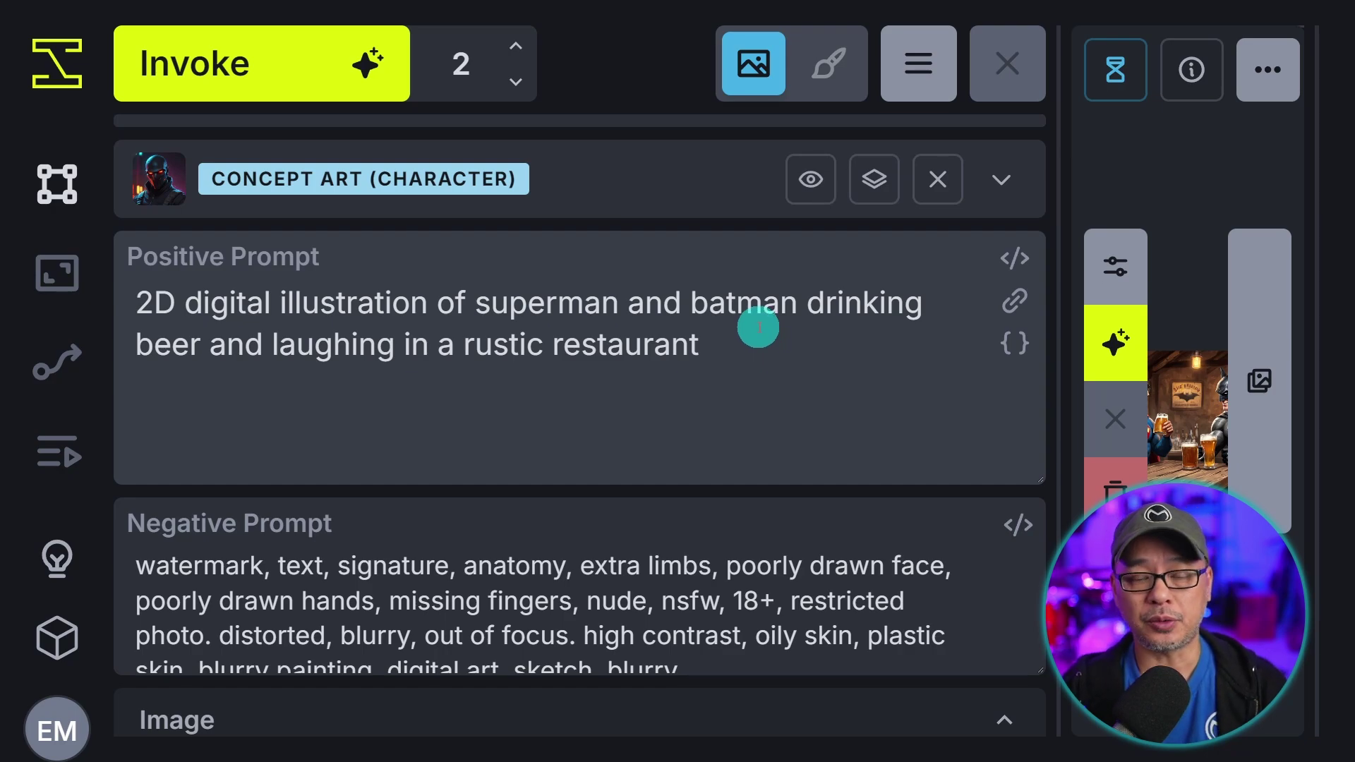
Step: Switch to prompt view mode to preview the prompts with the style template text
{"action": "left_click", "coordinate": [811, 179]}
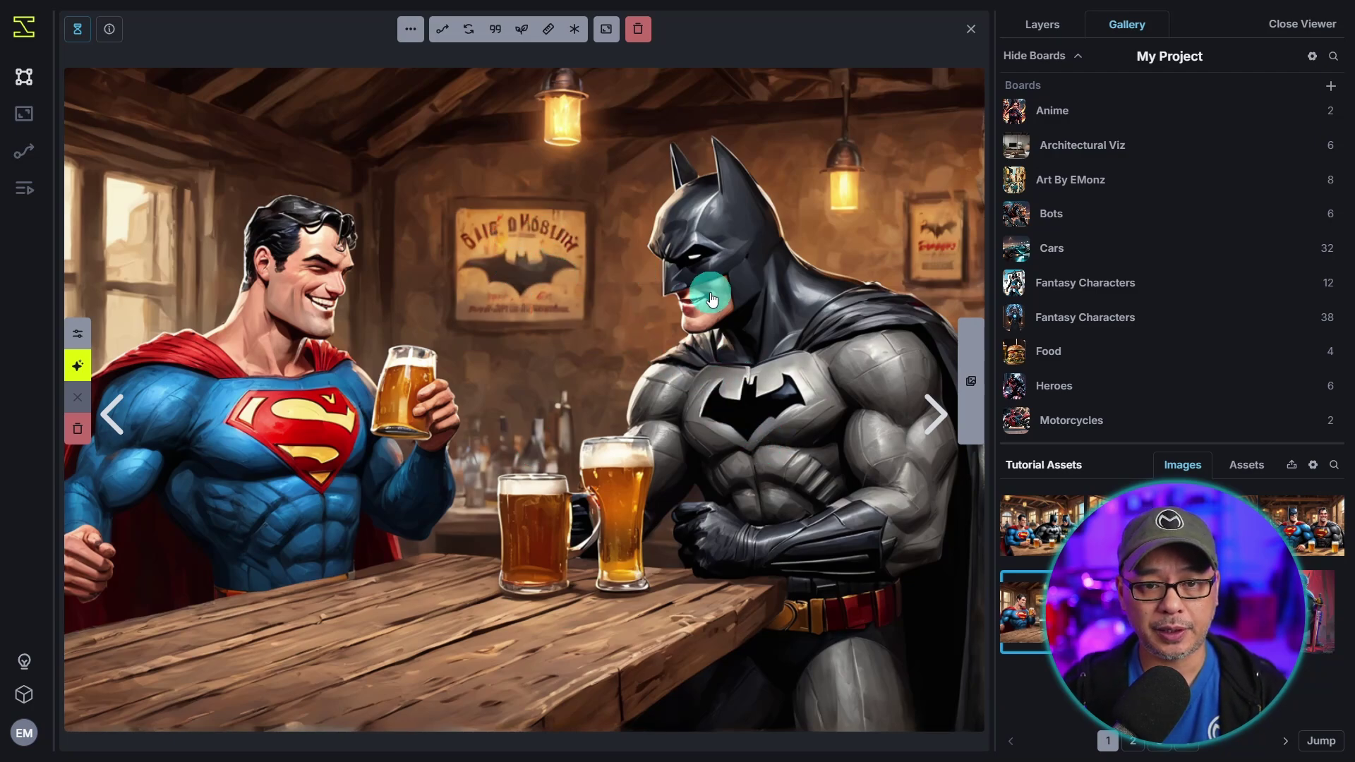
{"action": "left_click", "coordinate": [1311, 542]}
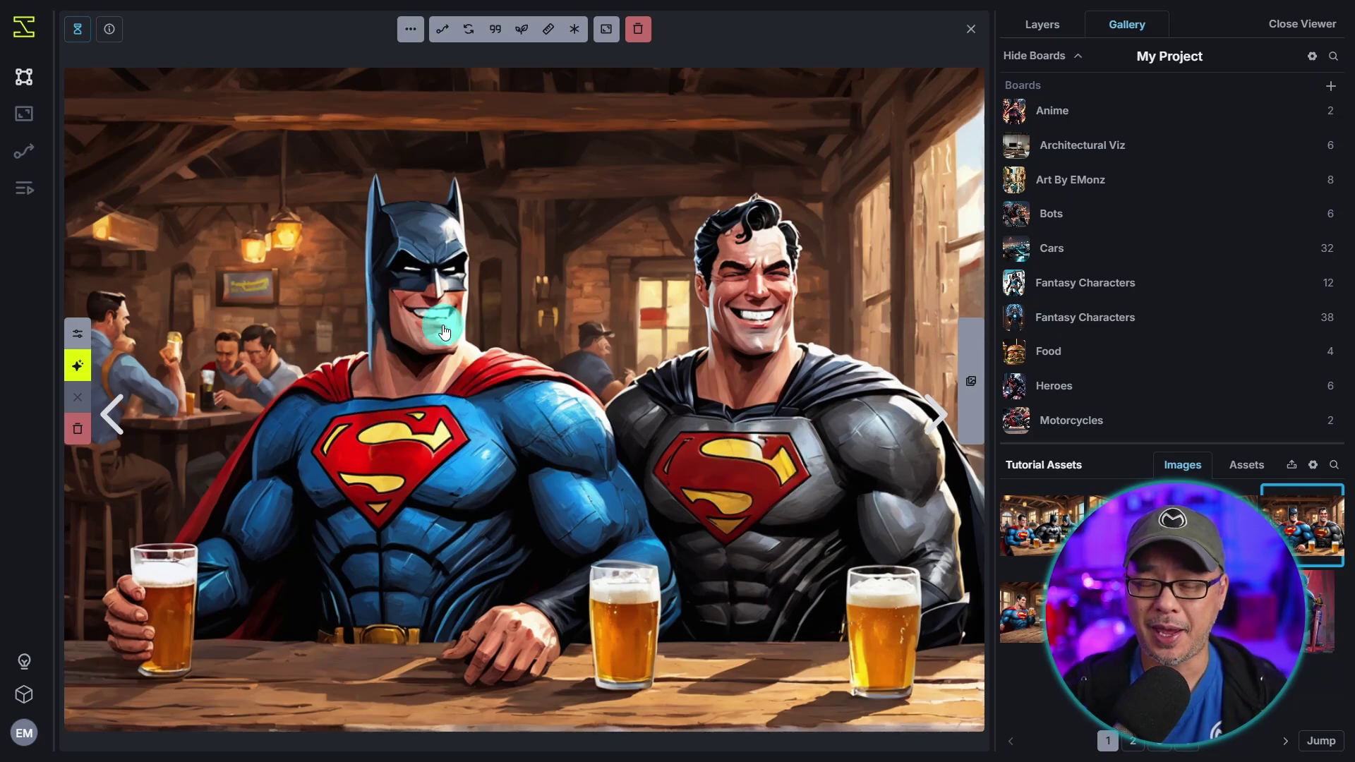
{"action": "key", "text": "Left"}
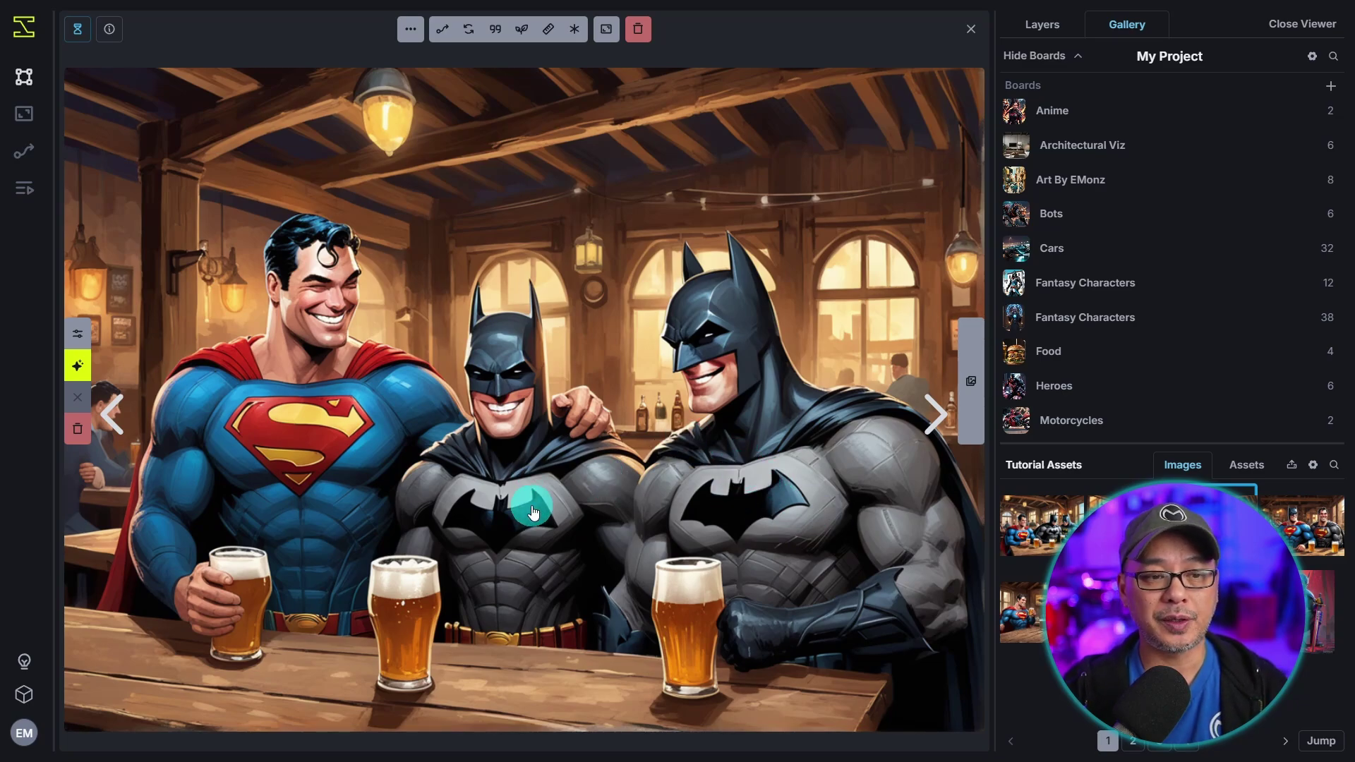
{"action": "key", "text": "Left"}
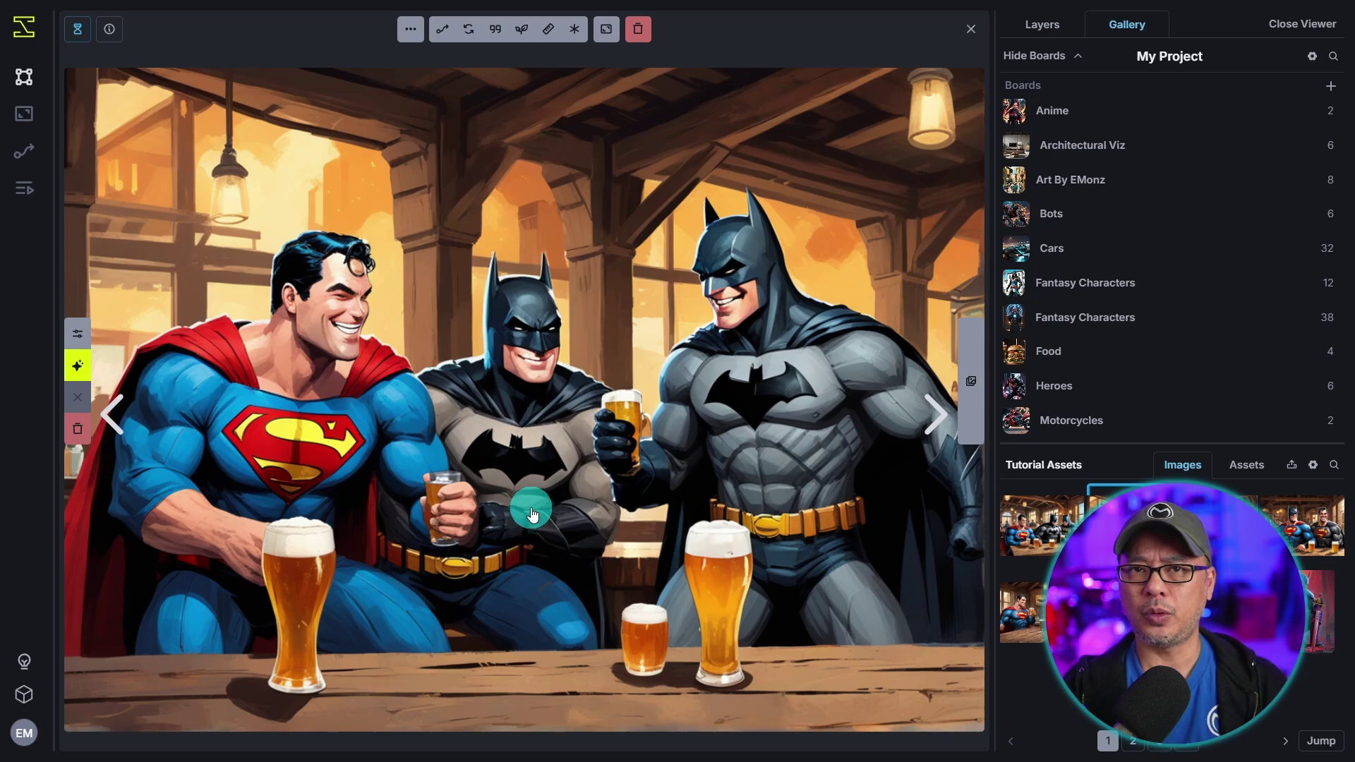
{"action": "left_click", "coordinate": [1054, 529]}
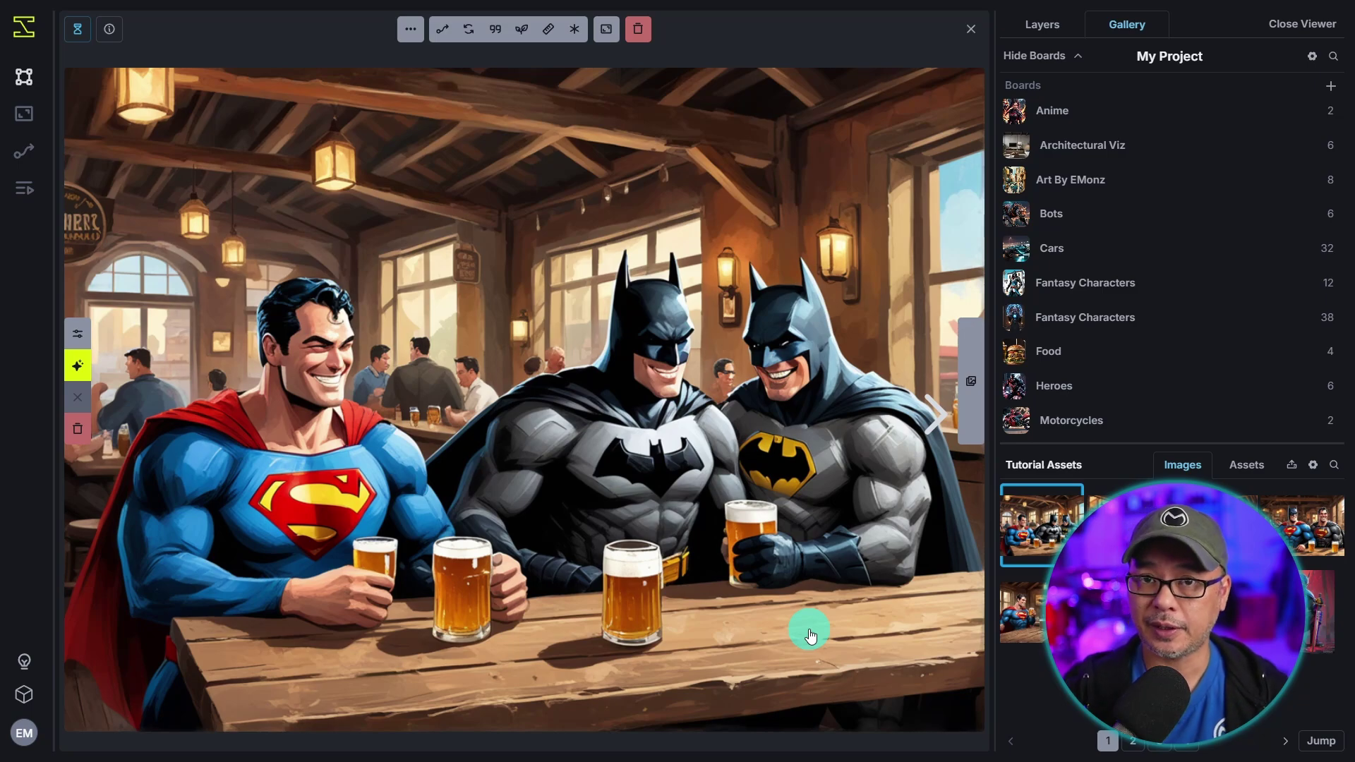
{"action": "key", "text": "Down"}
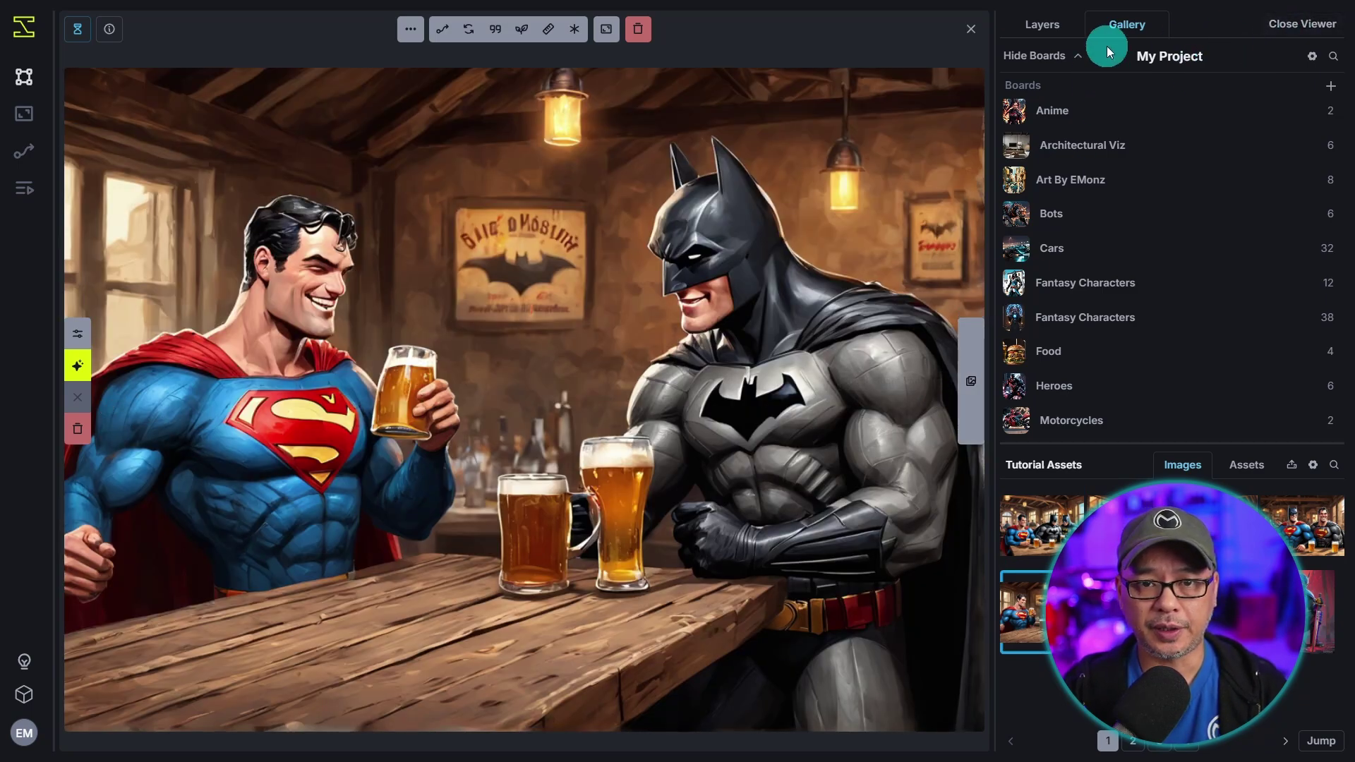
Step: Leave the image viewer and add a Regional Guidance layer beside the Inpaint Mask
{"action": "left_click", "coordinate": [1288, 27]}
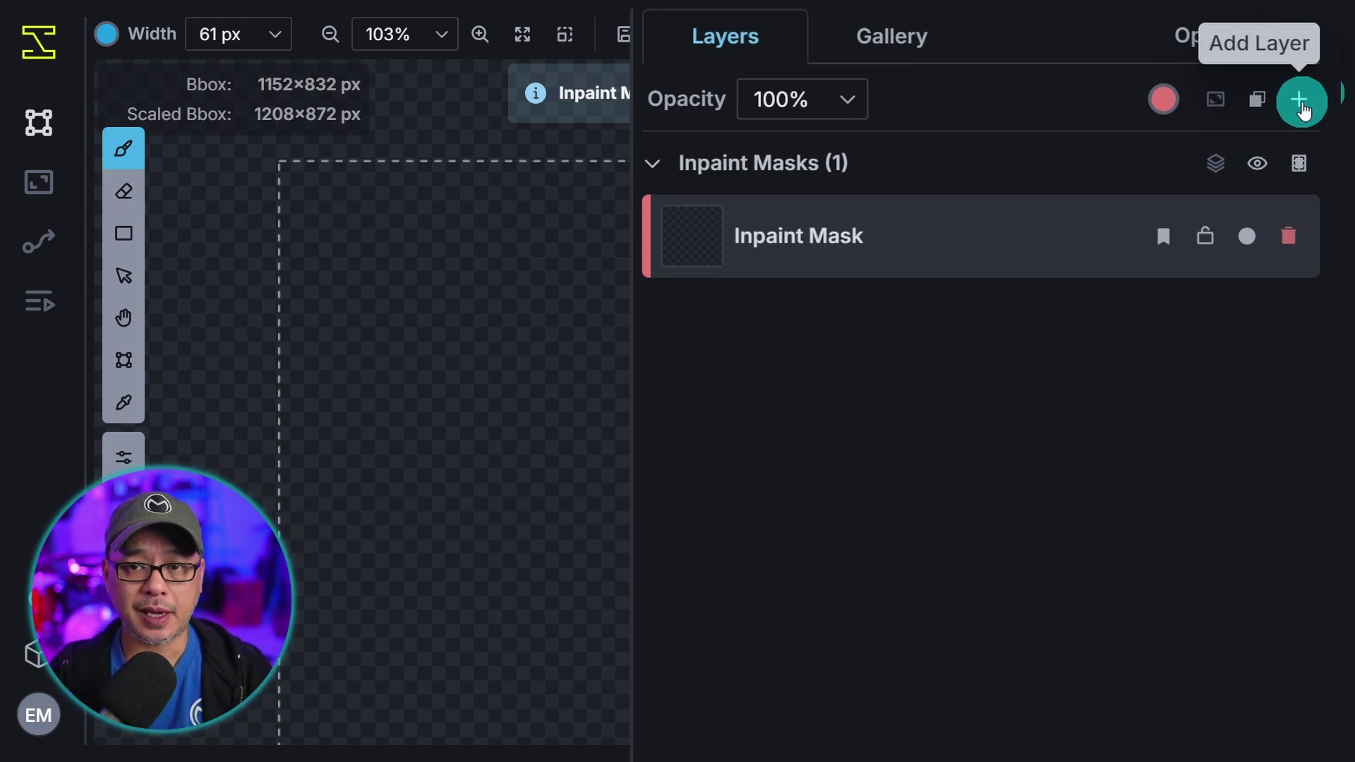
{"action": "left_click", "coordinate": [1302, 109]}
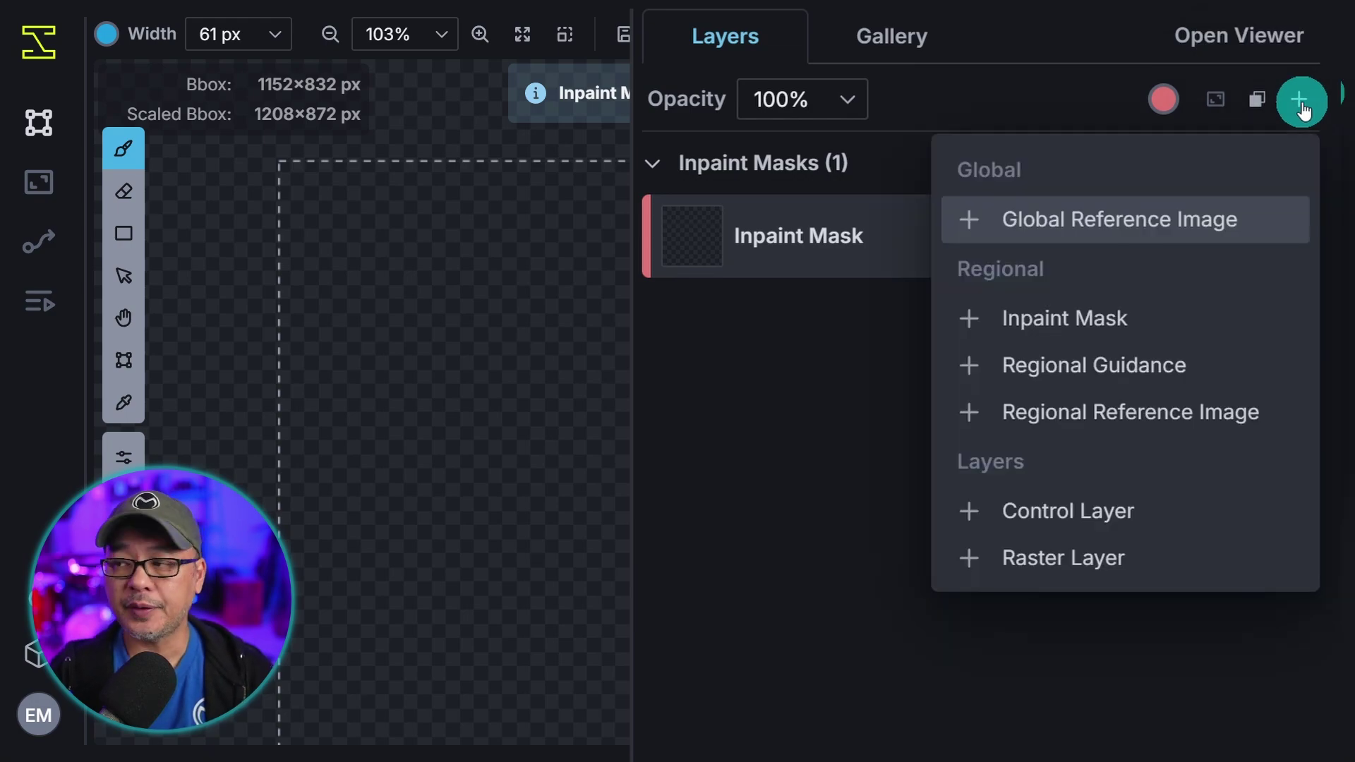
{"action": "left_click", "coordinate": [1045, 373]}
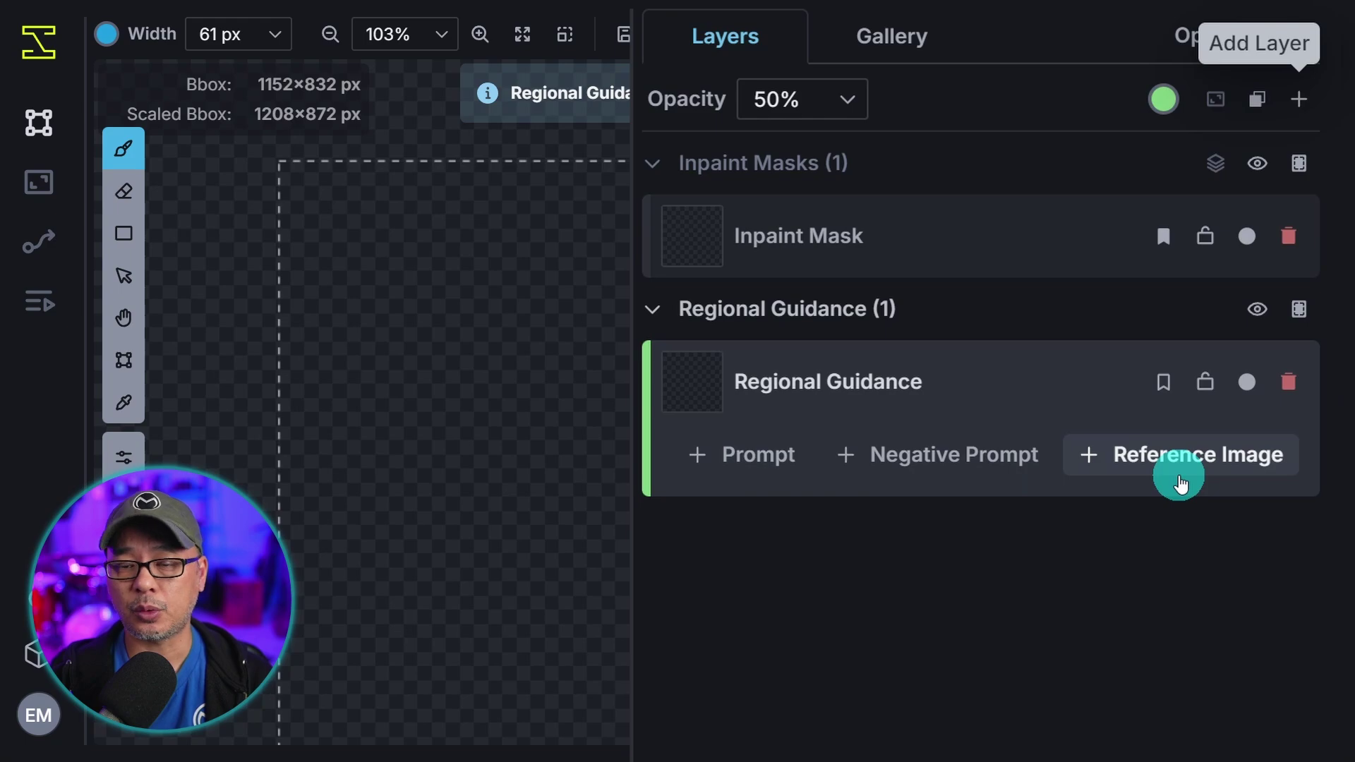
Step: Give the first Regional Guidance layer the positive prompt 'Superman'
{"action": "left_click", "coordinate": [754, 458]}
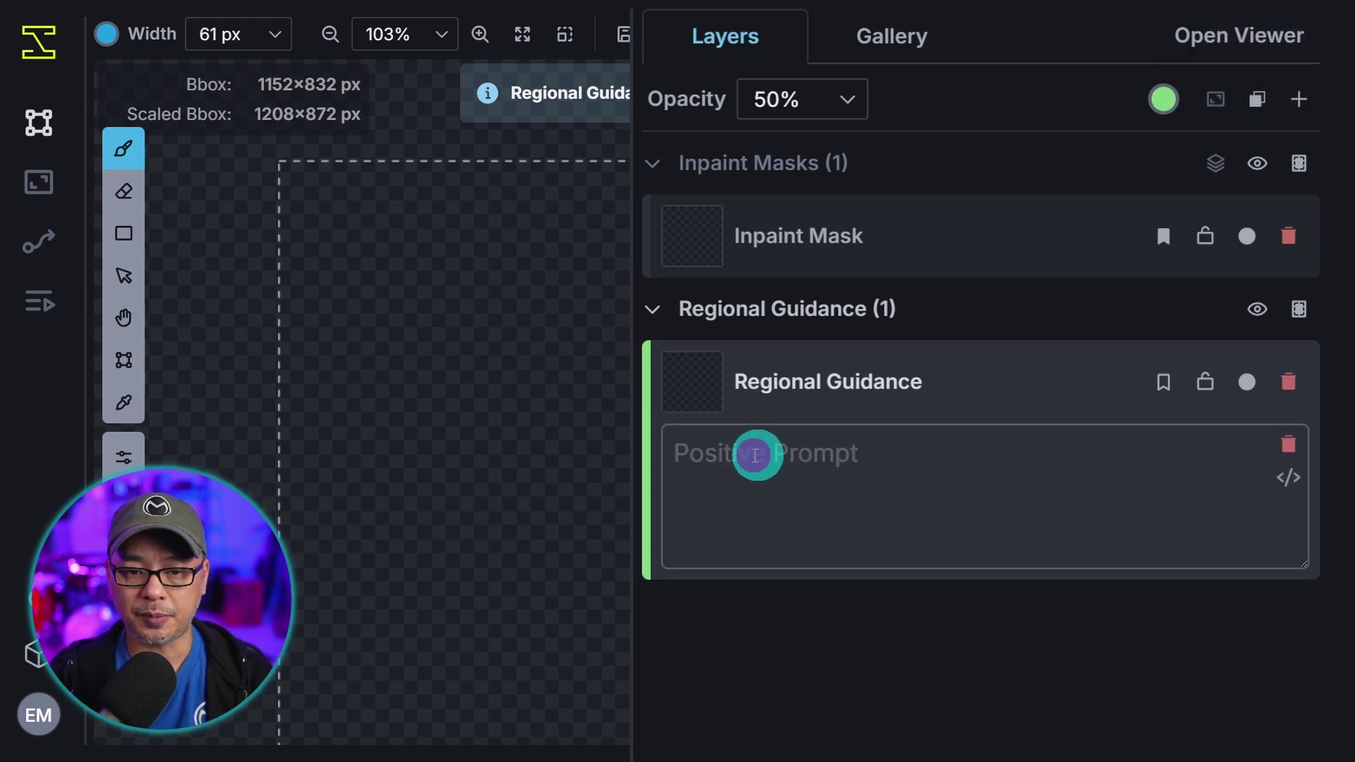
{"action": "left_click", "coordinate": [761, 460]}
{"action": "type", "text": "Su"}
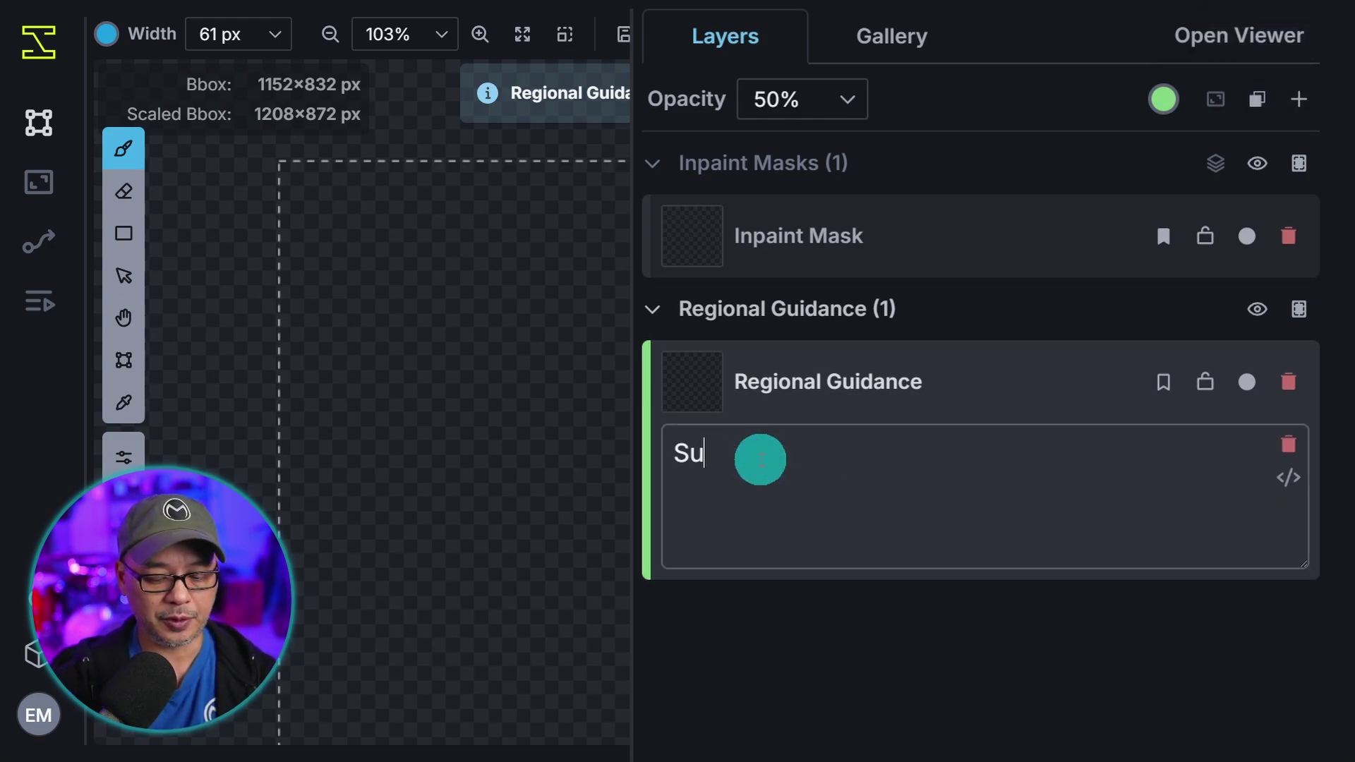
{"action": "type", "text": "perman"}
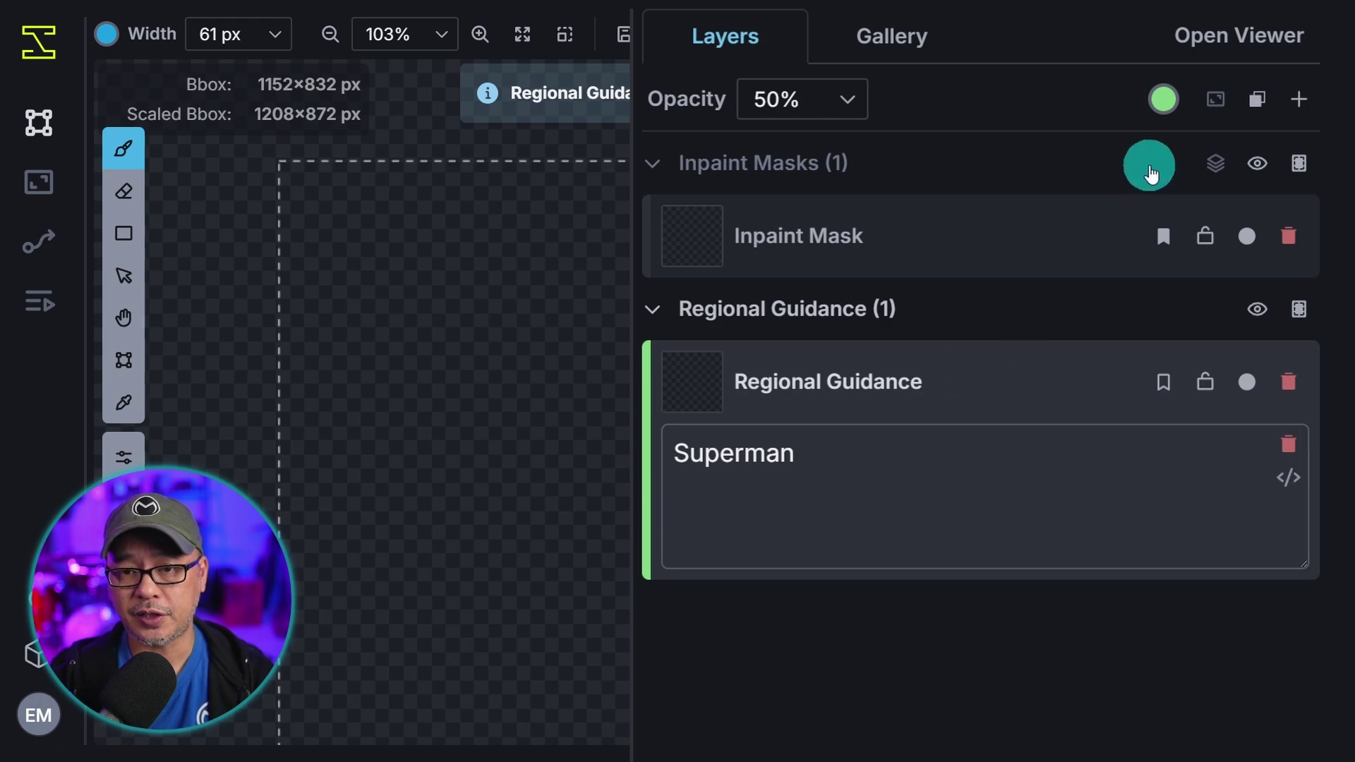
Step: Add a second Regional Guidance layer prompted 'Batman' and pick the brush
{"action": "left_click", "coordinate": [1160, 106]}
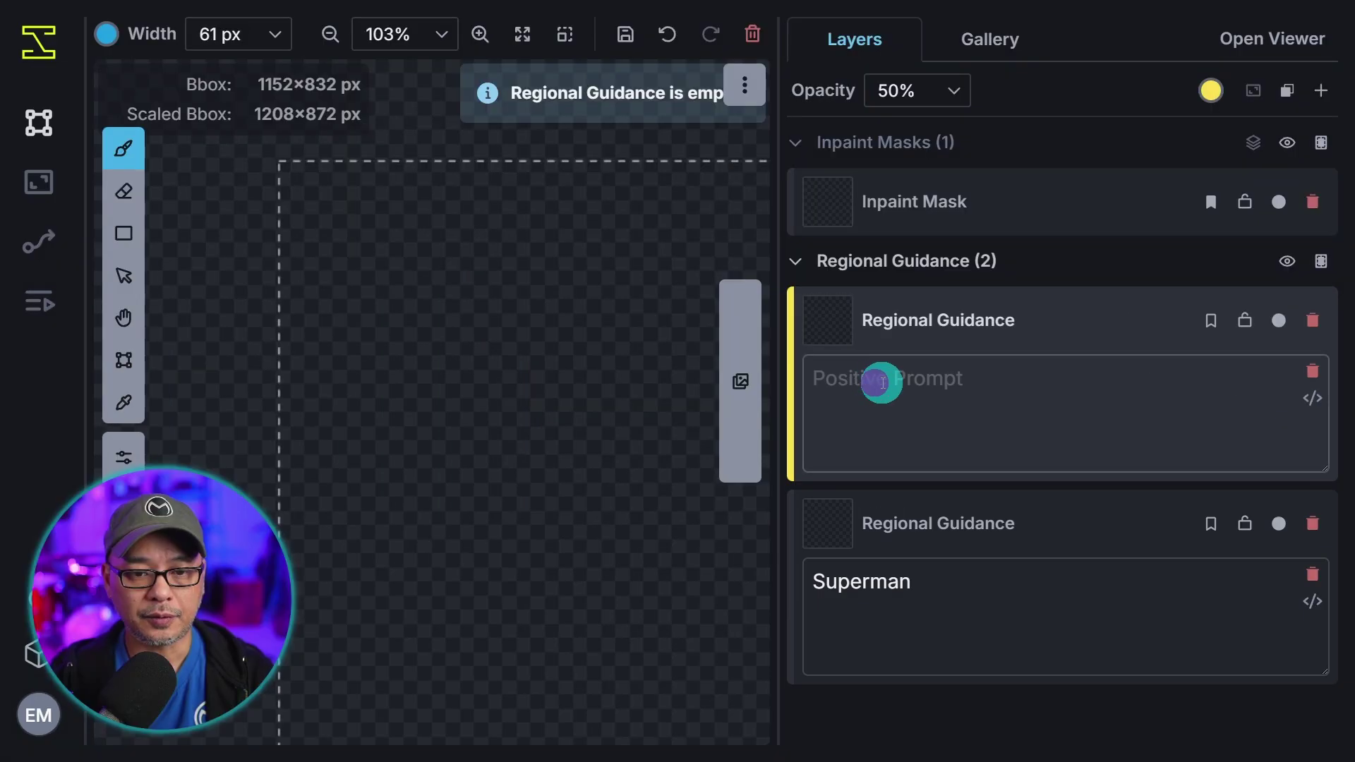
{"action": "left_click", "coordinate": [880, 381]}
{"action": "type", "text": "Ba"}
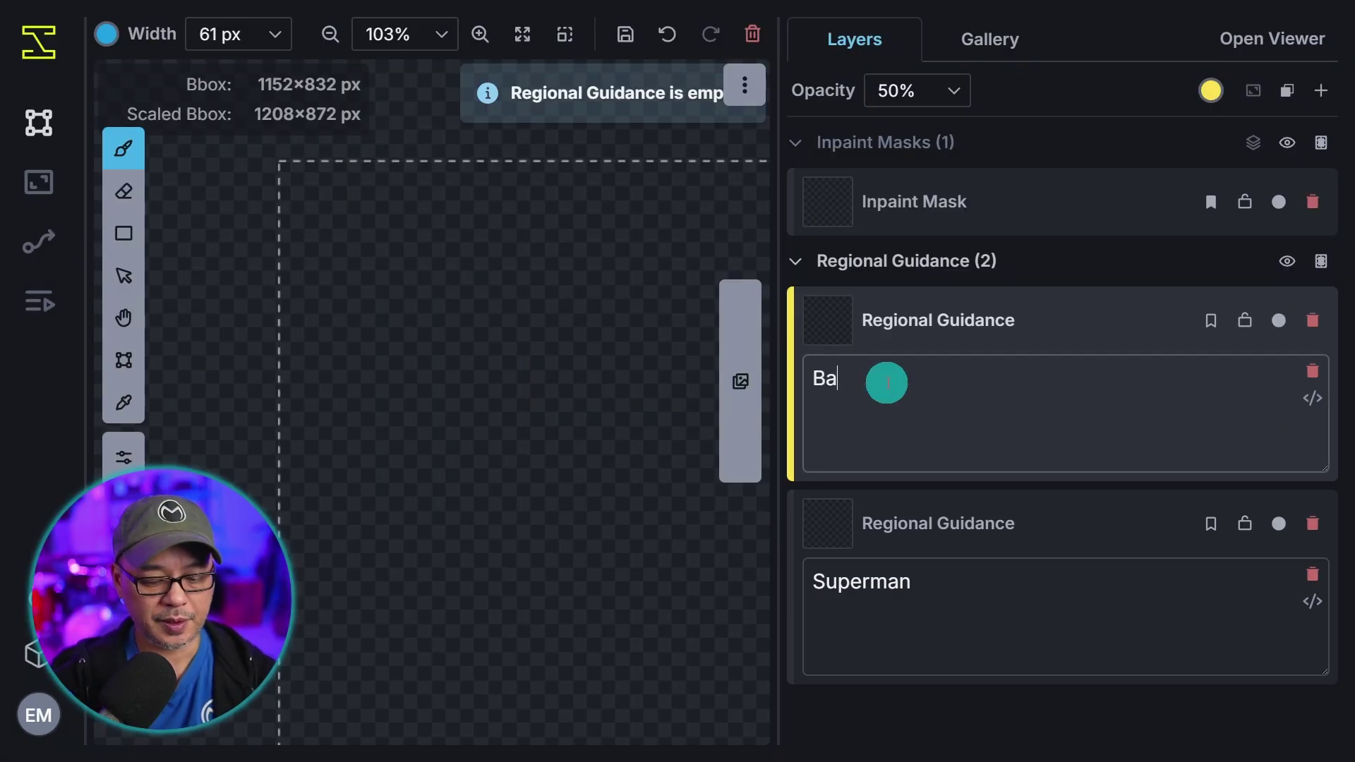
{"action": "type", "text": "tman"}
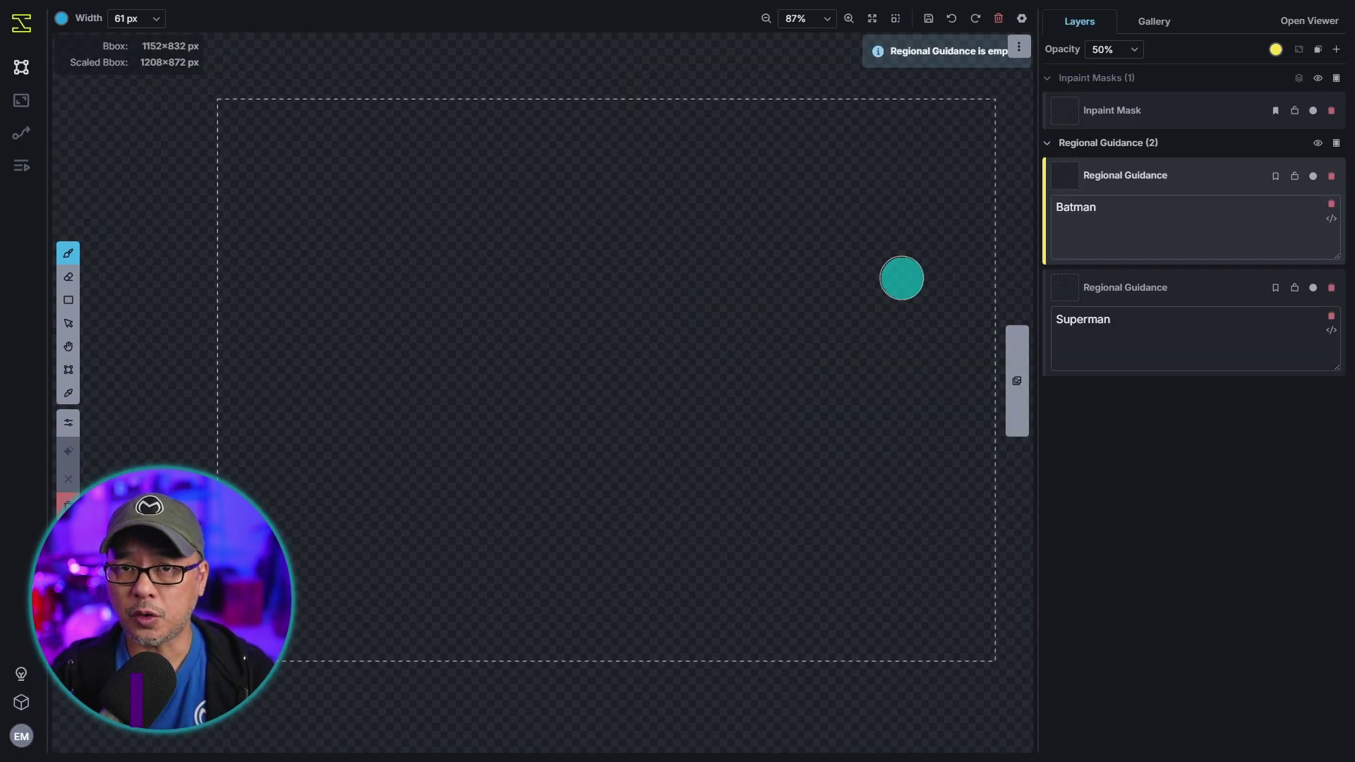
{"action": "key", "text": "b"}
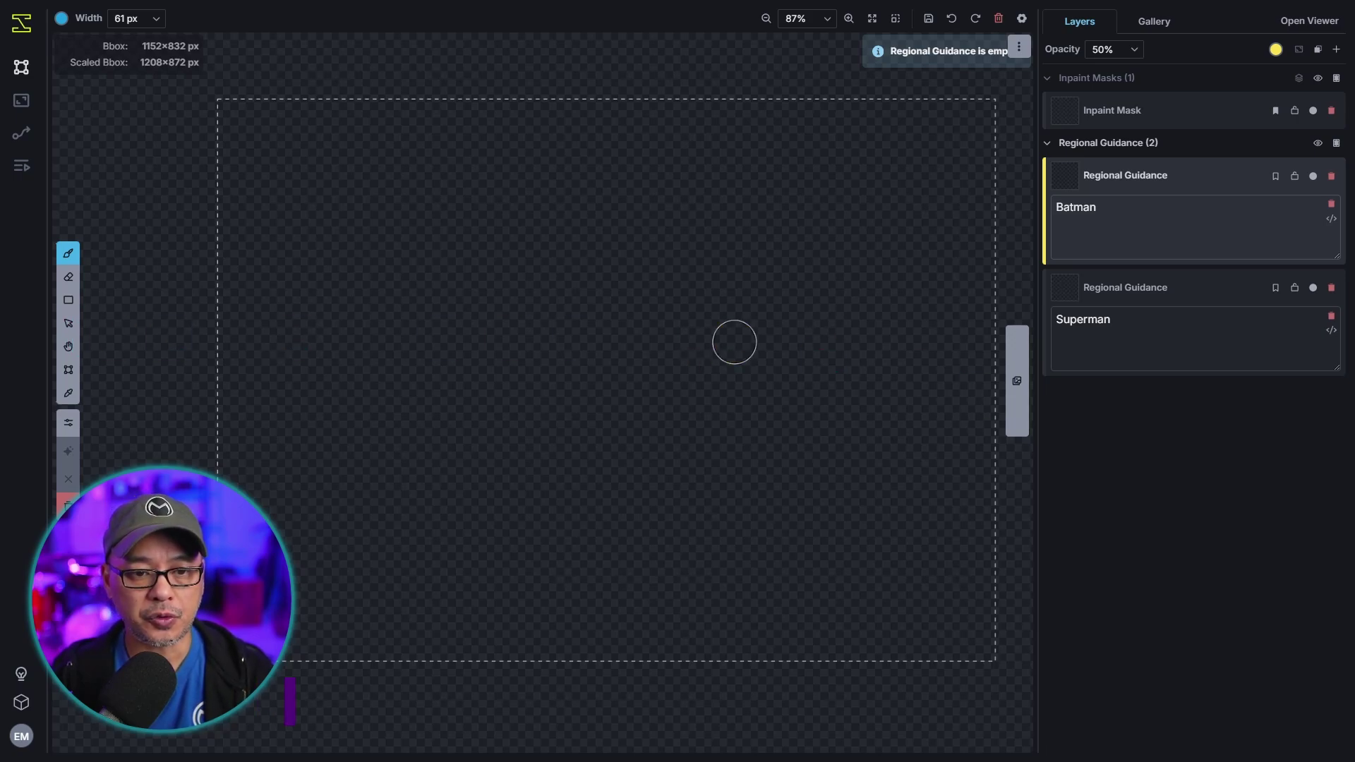
Step: Turn on Invert Scroll for Brush Size and scroll the brush width to 216 px
{"action": "scroll", "coordinate": [733, 346], "scroll_direction": "down", "scroll_amount": 3}
{"action": "scroll", "coordinate": [731, 351], "scroll_direction": "up", "scroll_amount": 10}
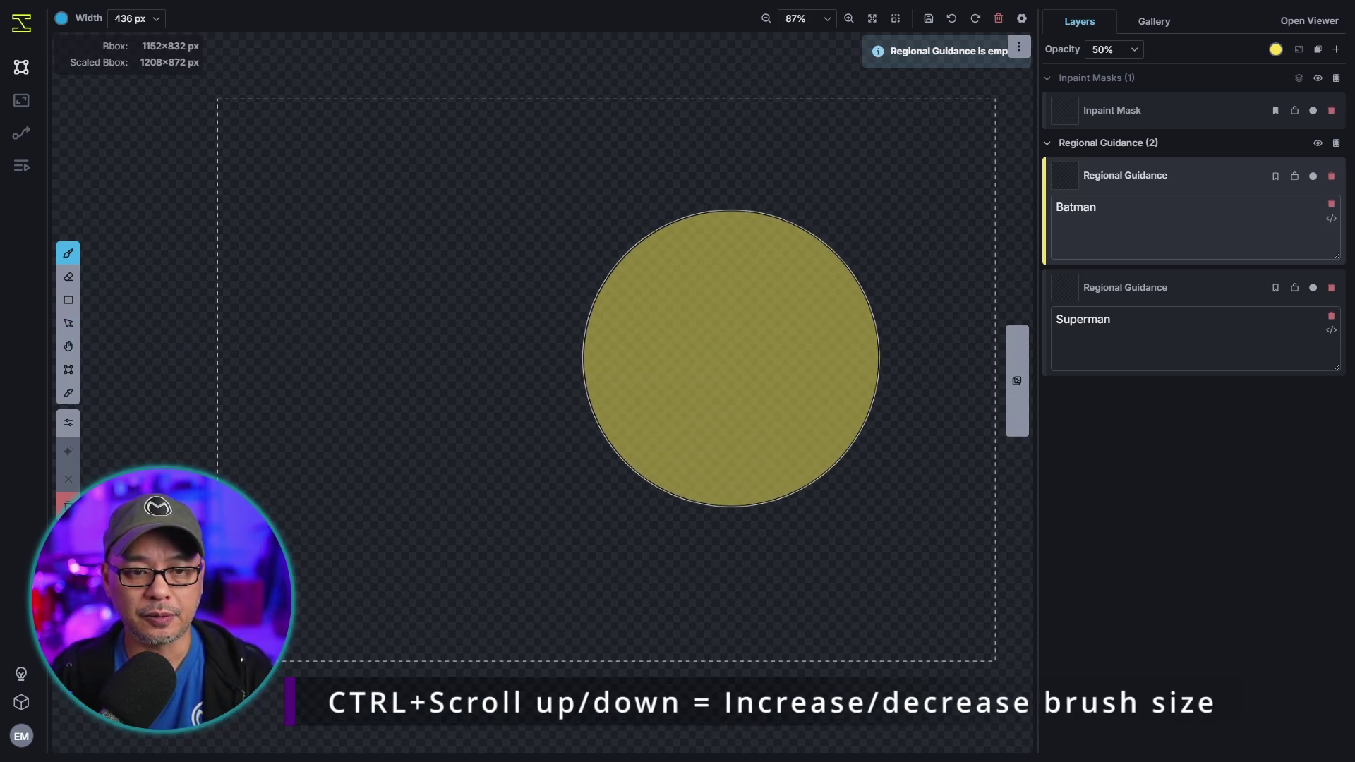
{"action": "scroll", "coordinate": [635, 367], "scroll_direction": "down", "scroll_amount": 3}
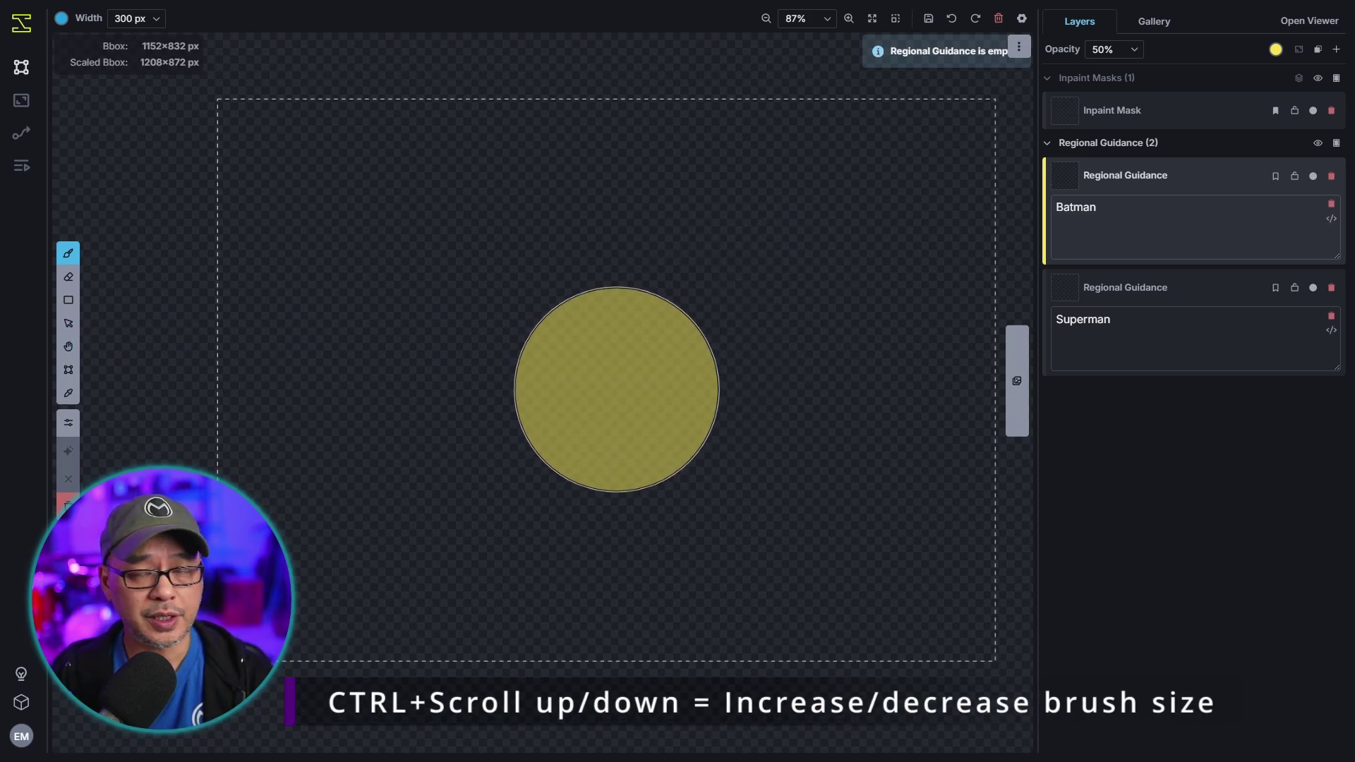
{"action": "left_click", "coordinate": [1022, 19]}
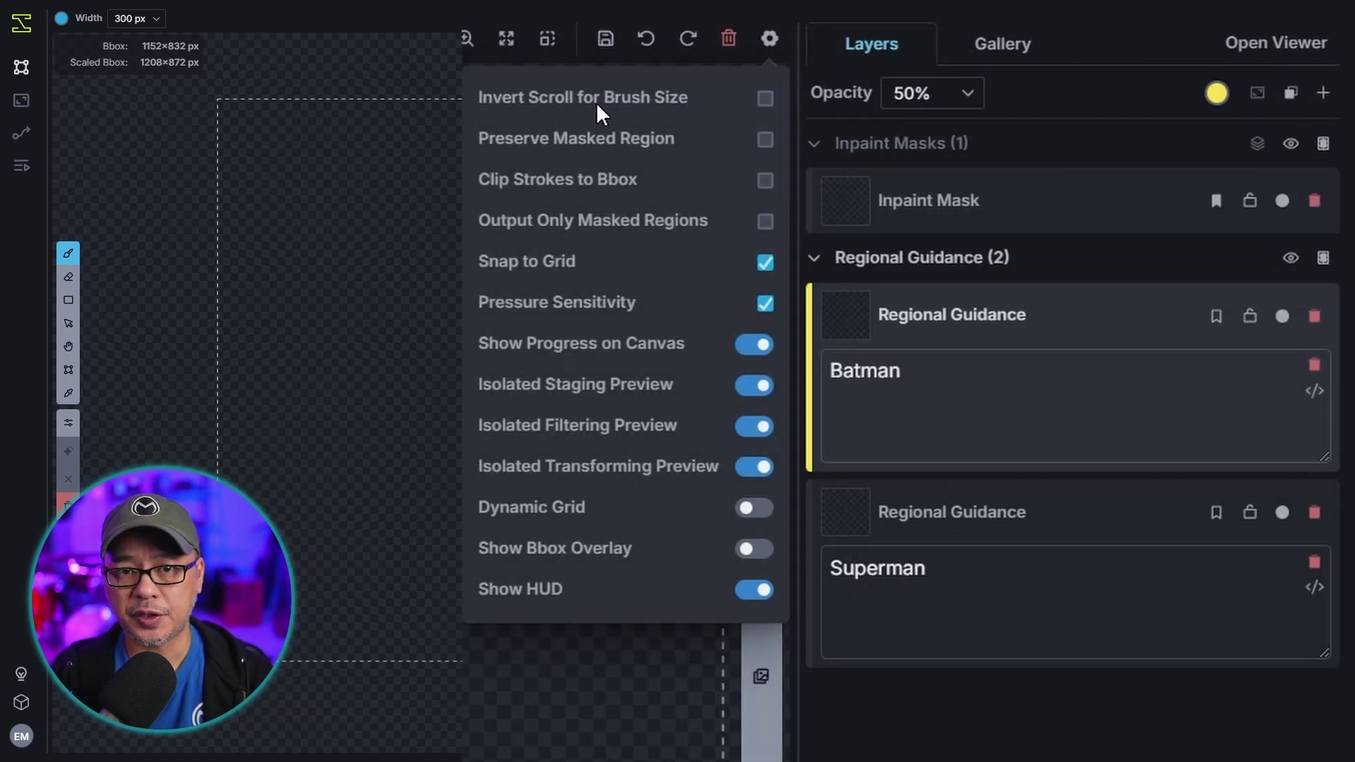
{"action": "left_click", "coordinate": [764, 99]}
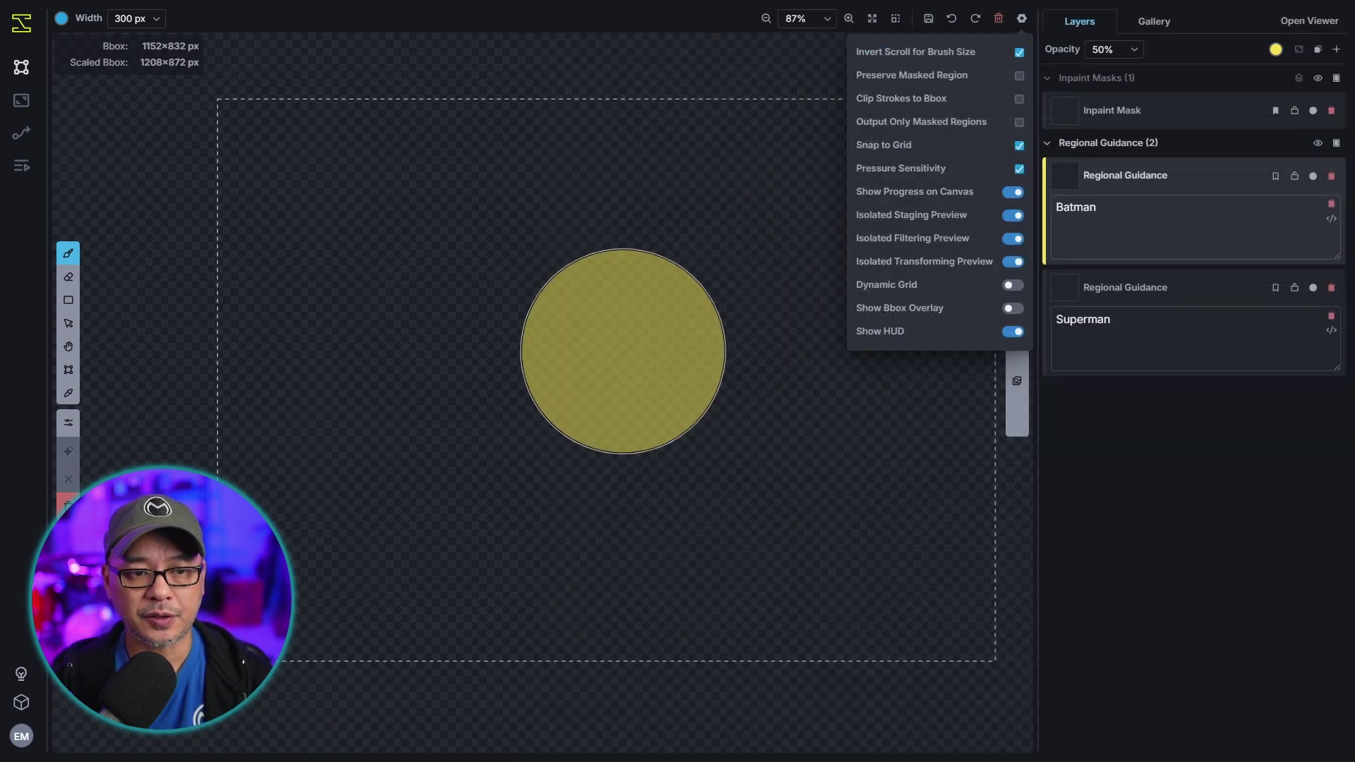
{"action": "scroll", "coordinate": [610, 358], "scroll_direction": "up", "scroll_amount": 5}
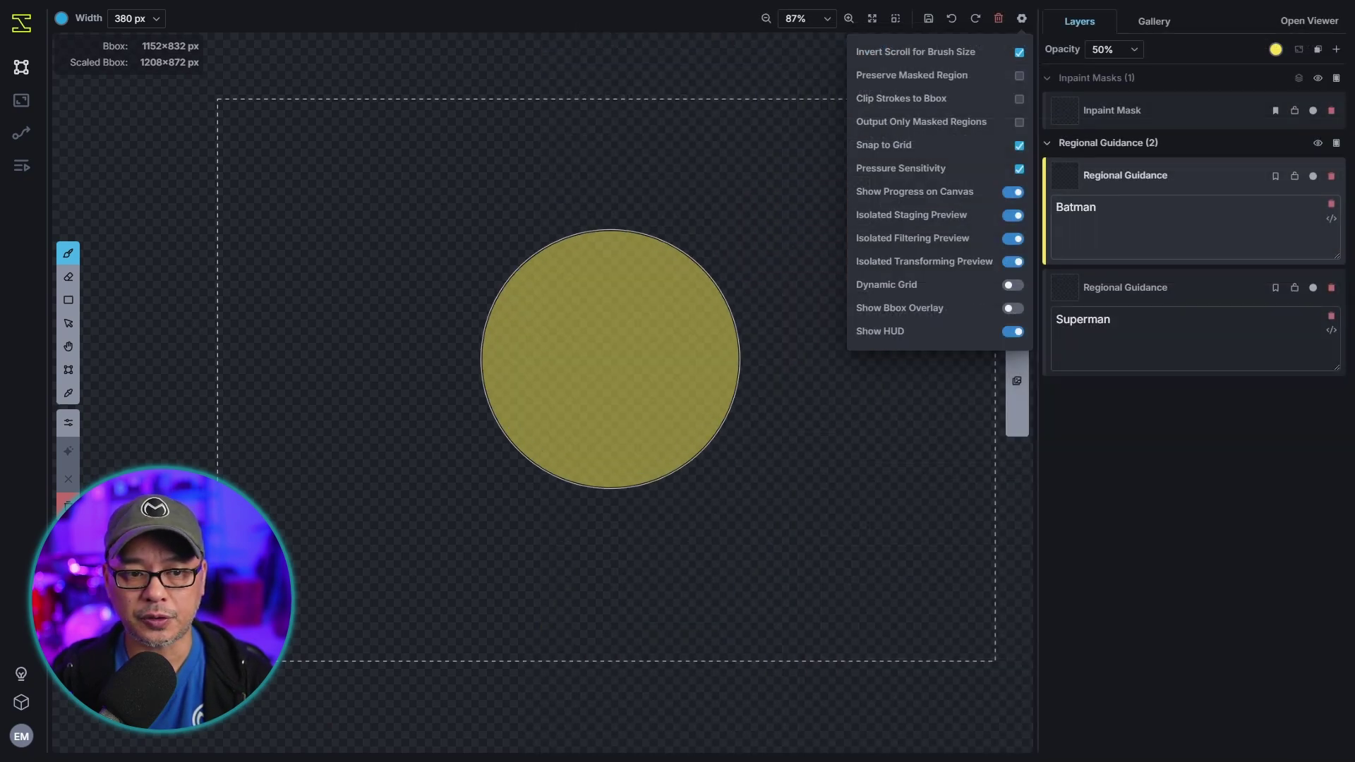
{"action": "scroll", "coordinate": [610, 360], "scroll_direction": "down", "scroll_amount": 6}
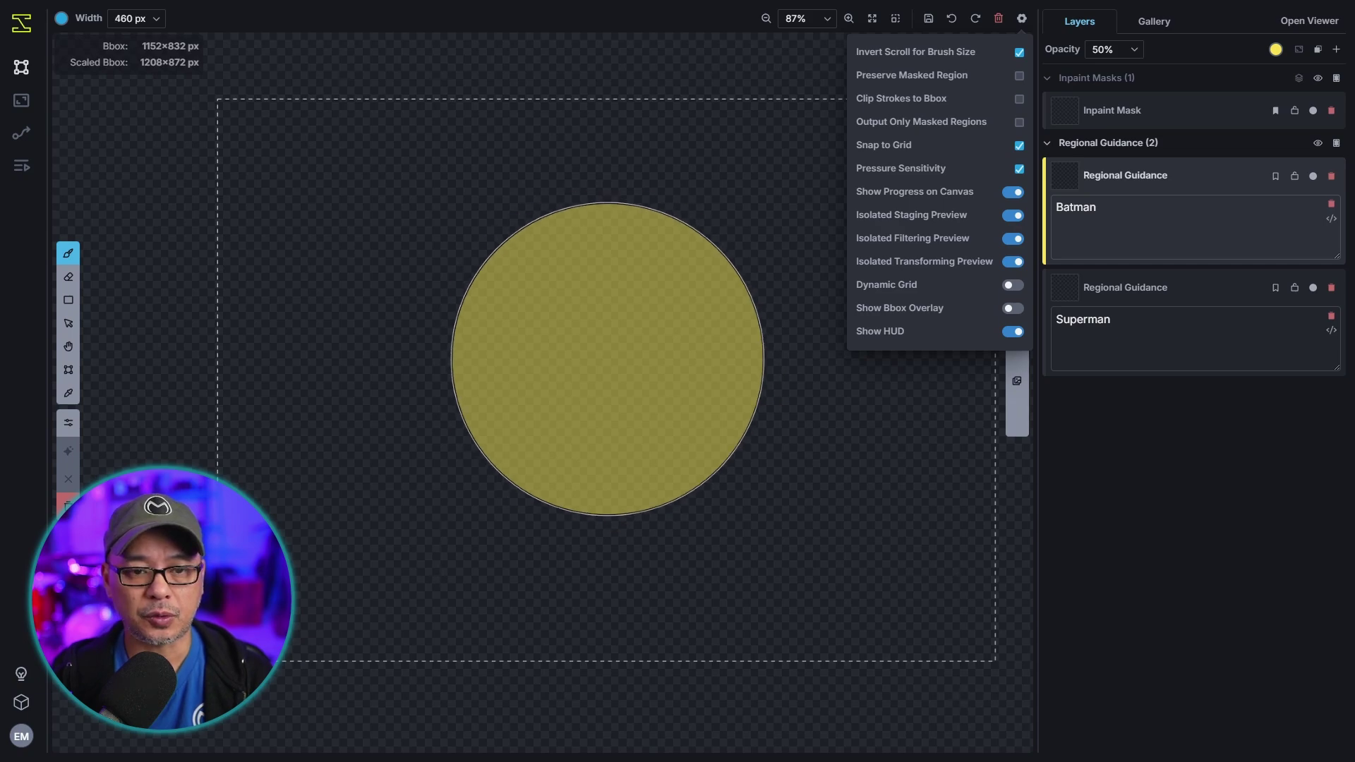
{"action": "scroll", "coordinate": [607, 358], "scroll_direction": "down", "scroll_amount": 4}
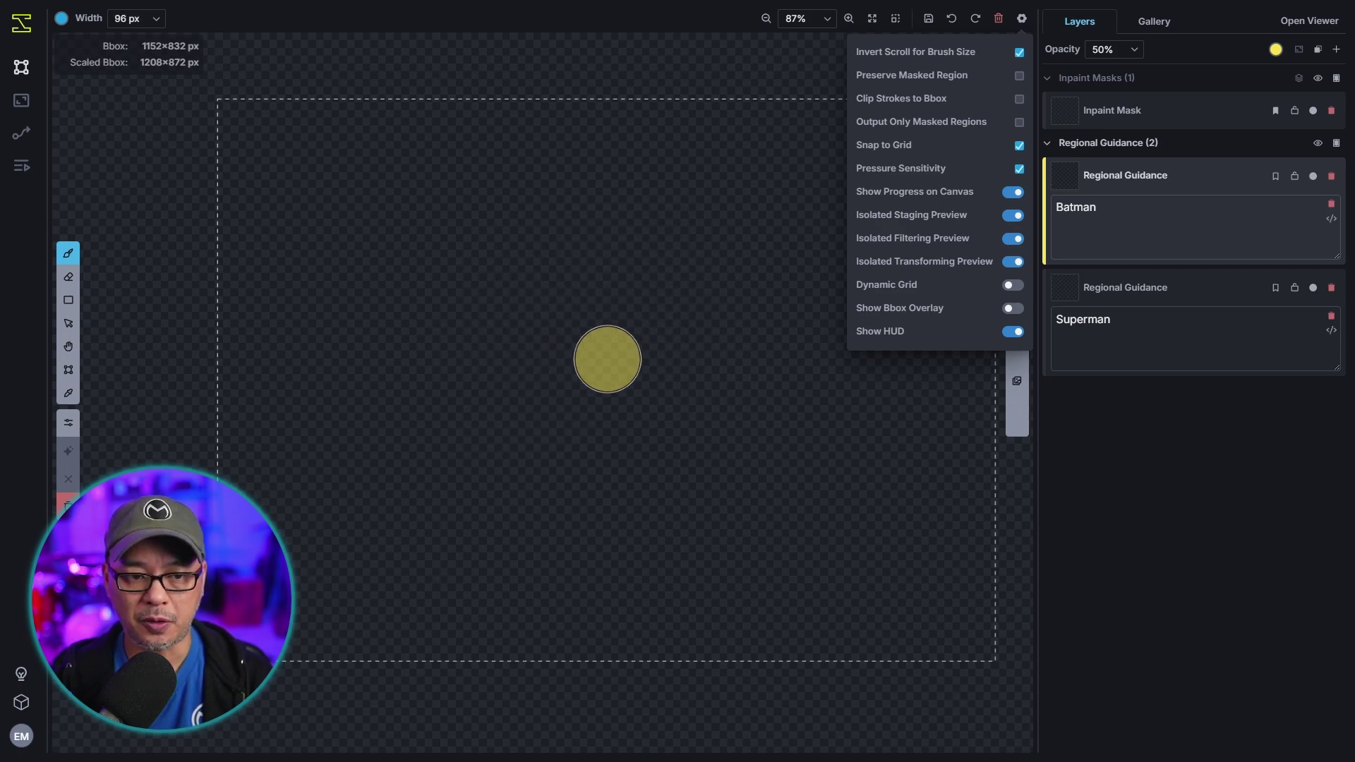
{"action": "scroll", "coordinate": [858, 467], "scroll_direction": "up", "scroll_amount": 3}
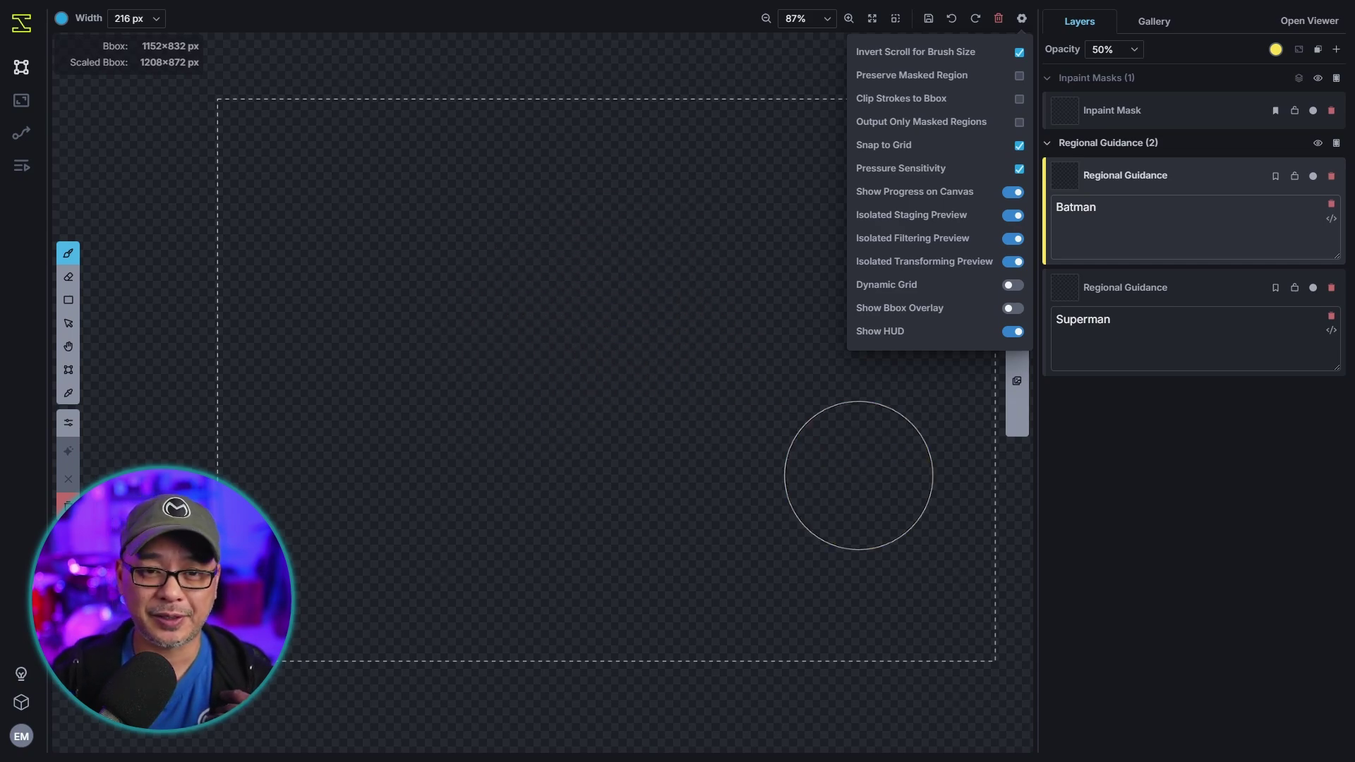
{"action": "left_click", "coordinate": [1022, 18]}
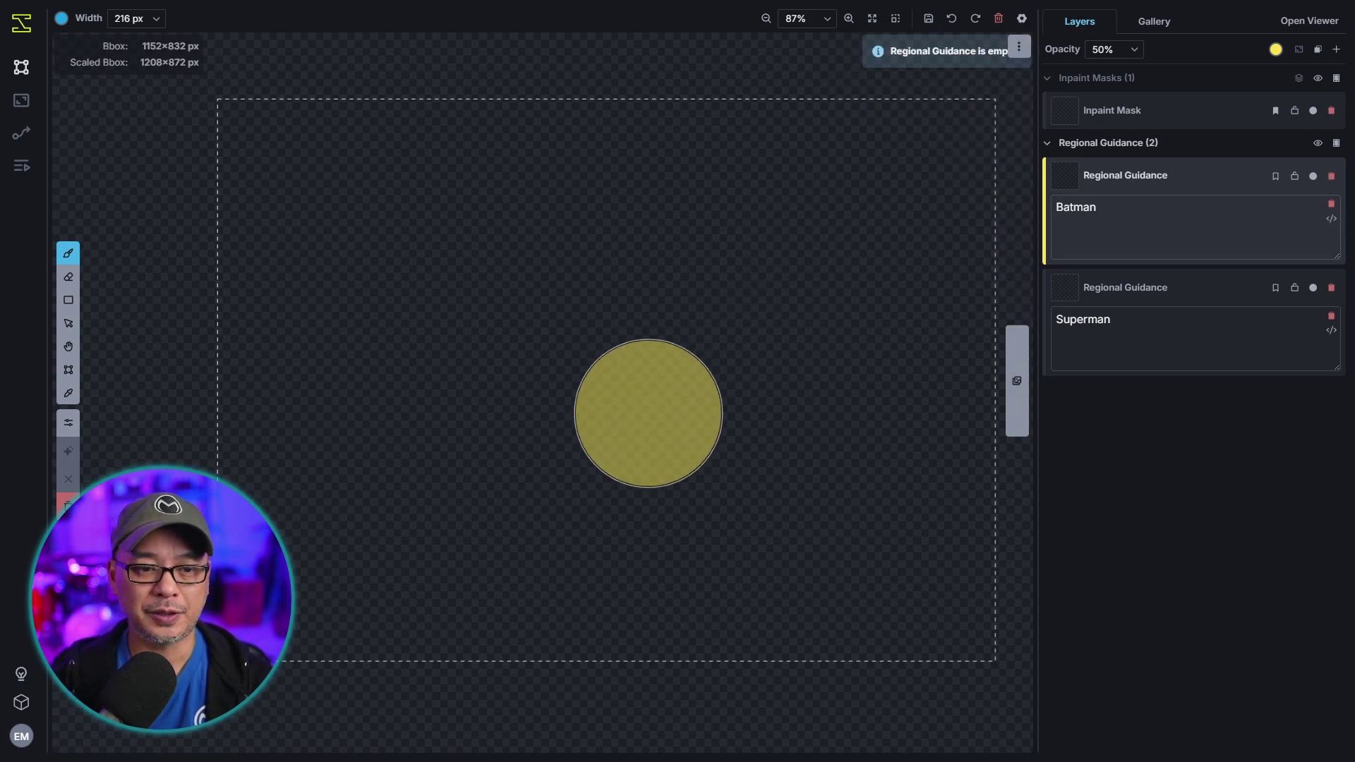
Step: Paint a broad Batman region on the left and a Superman region on the right
{"action": "mouse_move", "coordinate": [331, 285]}
{"action": "left_mouse_down"}
{"action": "mouse_move", "coordinate": [287, 559]}
{"action": "mouse_move", "coordinate": [372, 595]}
{"action": "mouse_move", "coordinate": [299, 438]}
{"action": "mouse_move", "coordinate": [293, 552]}
{"action": "mouse_move", "coordinate": [414, 569]}
{"action": "mouse_move", "coordinate": [430, 242]}
{"action": "mouse_move", "coordinate": [487, 237]}
{"action": "left_mouse_up"}
{"action": "left_click", "coordinate": [1238, 291]}
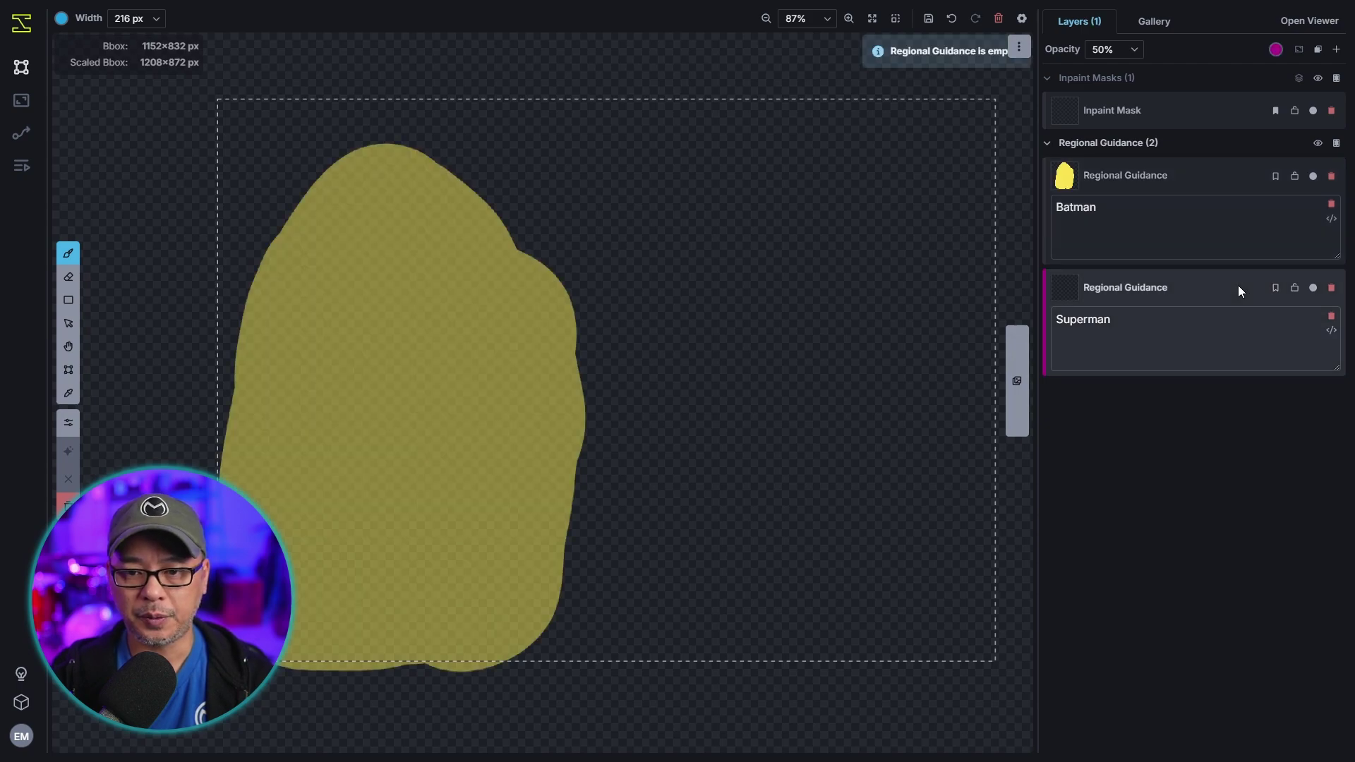
{"action": "mouse_move", "coordinate": [855, 305]}
{"action": "left_mouse_down"}
{"action": "mouse_move", "coordinate": [921, 310]}
{"action": "mouse_move", "coordinate": [924, 249]}
{"action": "mouse_move", "coordinate": [931, 589]}
{"action": "mouse_move", "coordinate": [740, 599]}
{"action": "mouse_move", "coordinate": [730, 476]}
{"action": "mouse_move", "coordinate": [784, 280]}
{"action": "mouse_move", "coordinate": [868, 233]}
{"action": "left_mouse_up"}
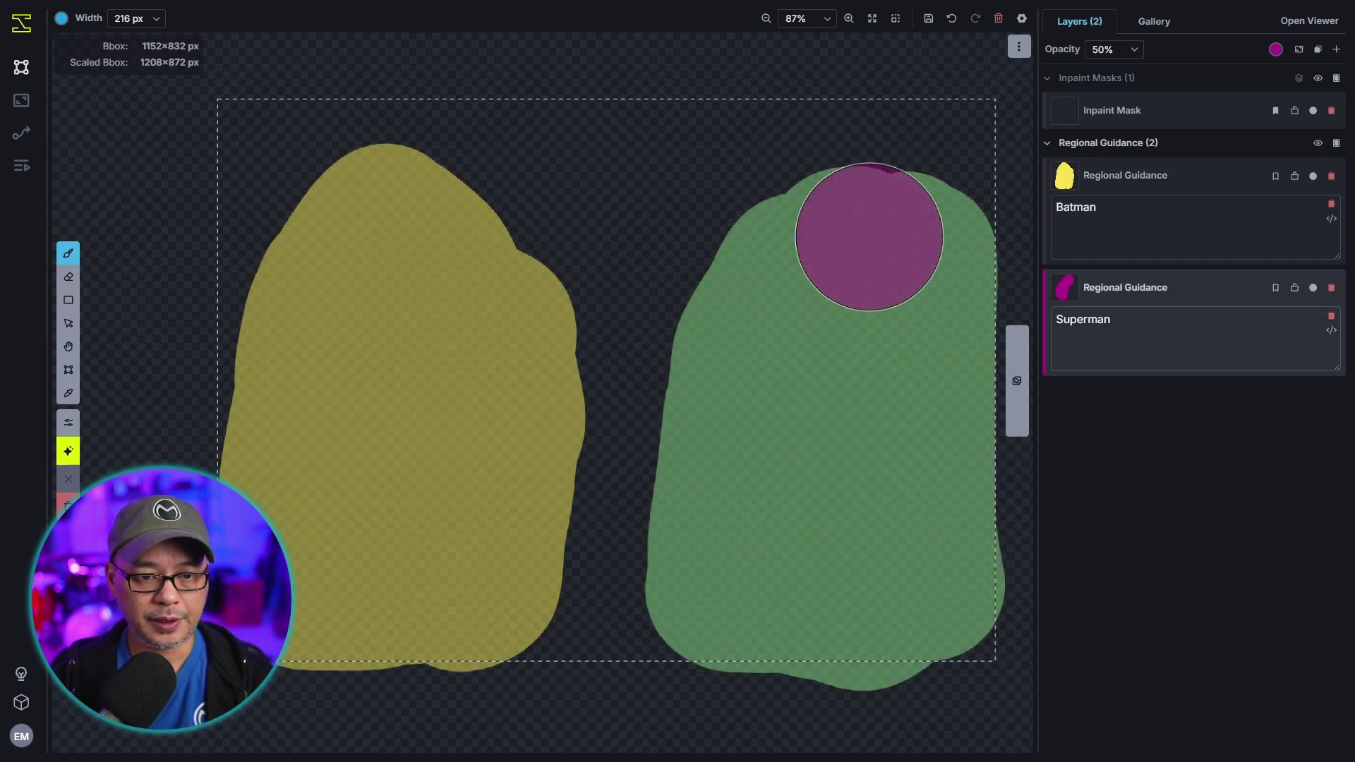
{"action": "left_click", "coordinate": [842, 440]}
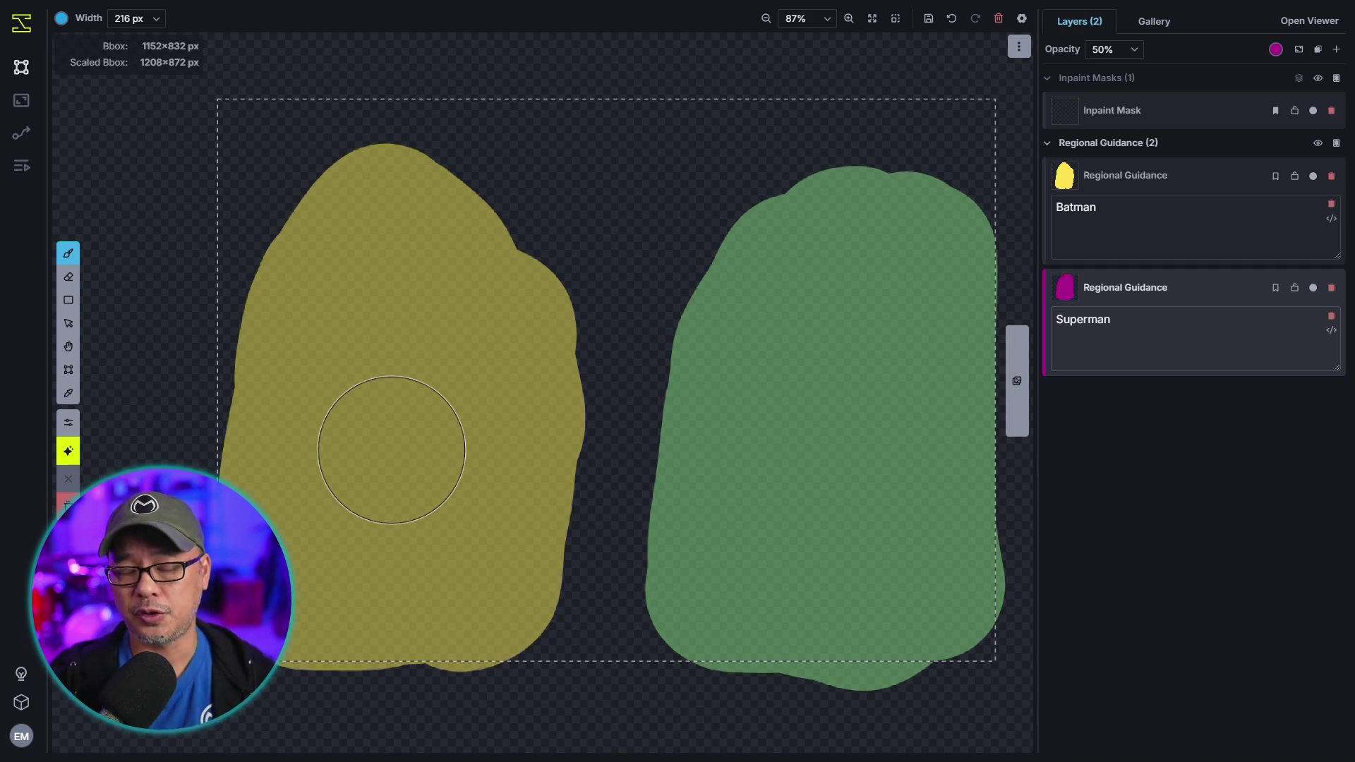
Step: Generate four images and step through results 1 to 4, then back to 1
{"action": "key", "text": "ctrl+Return"}
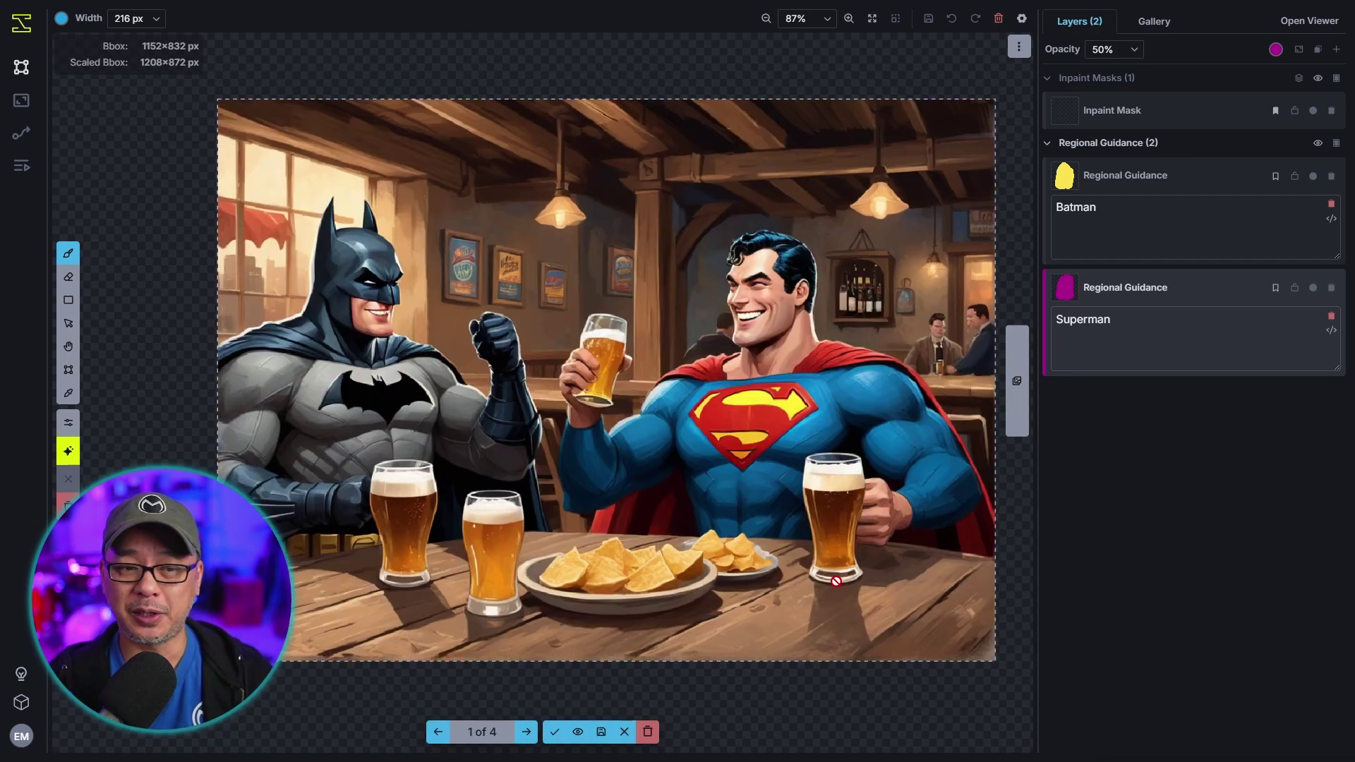
{"action": "left_click", "coordinate": [527, 733]}
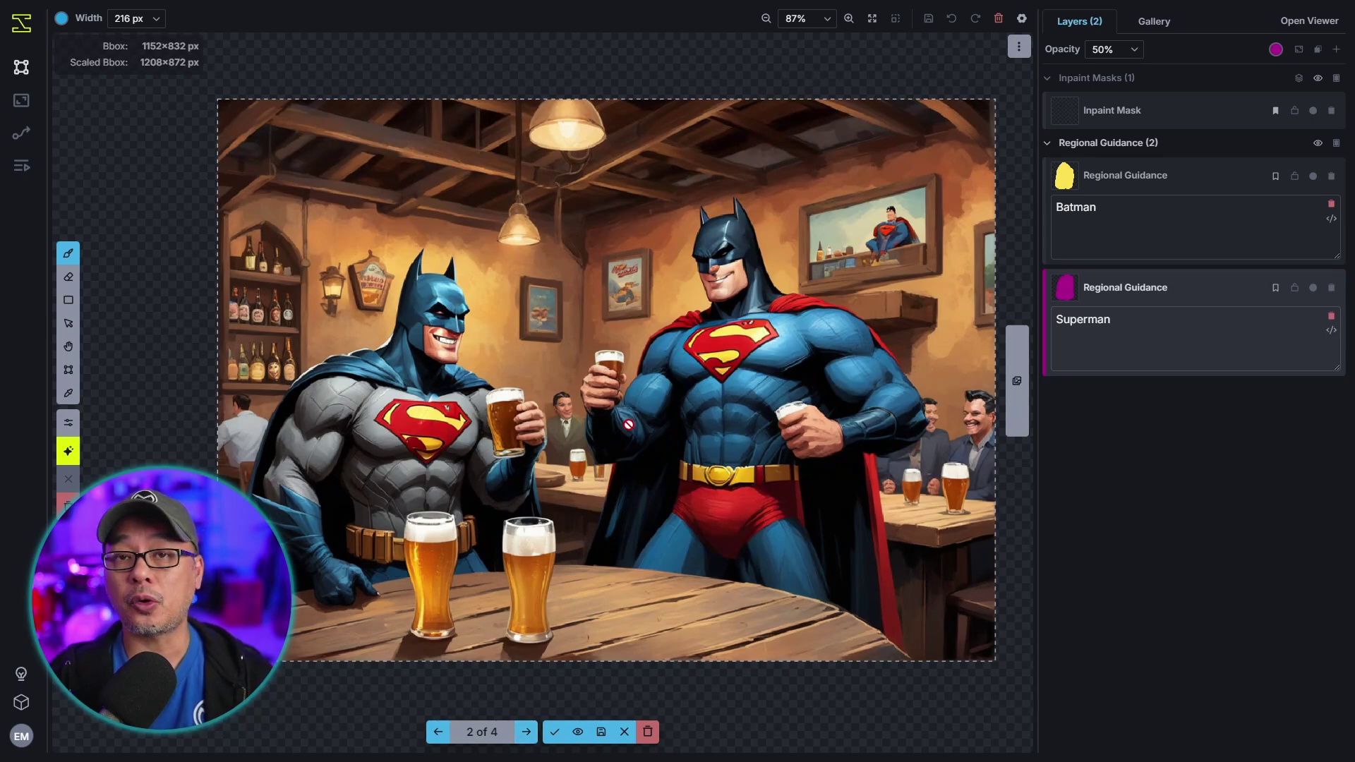
{"action": "left_click", "coordinate": [527, 732]}
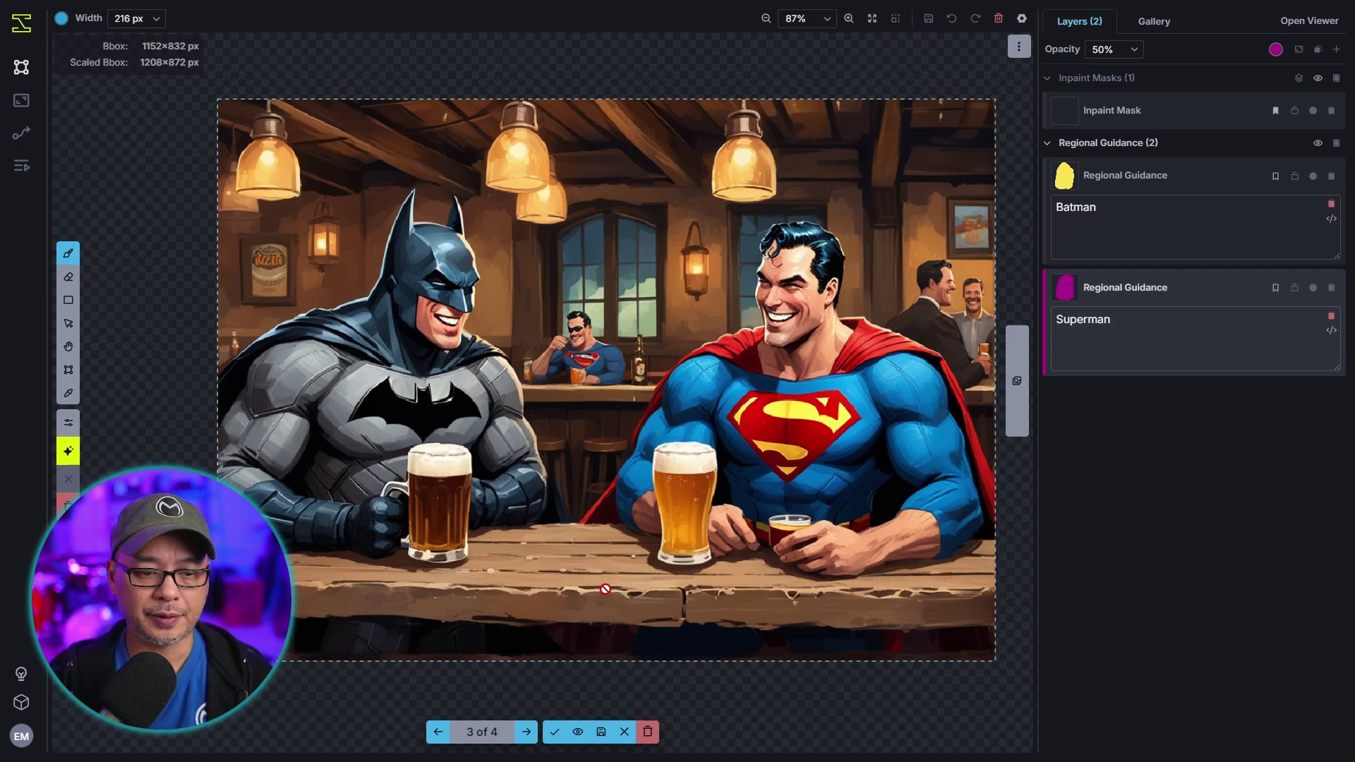
{"action": "left_click", "coordinate": [526, 734]}
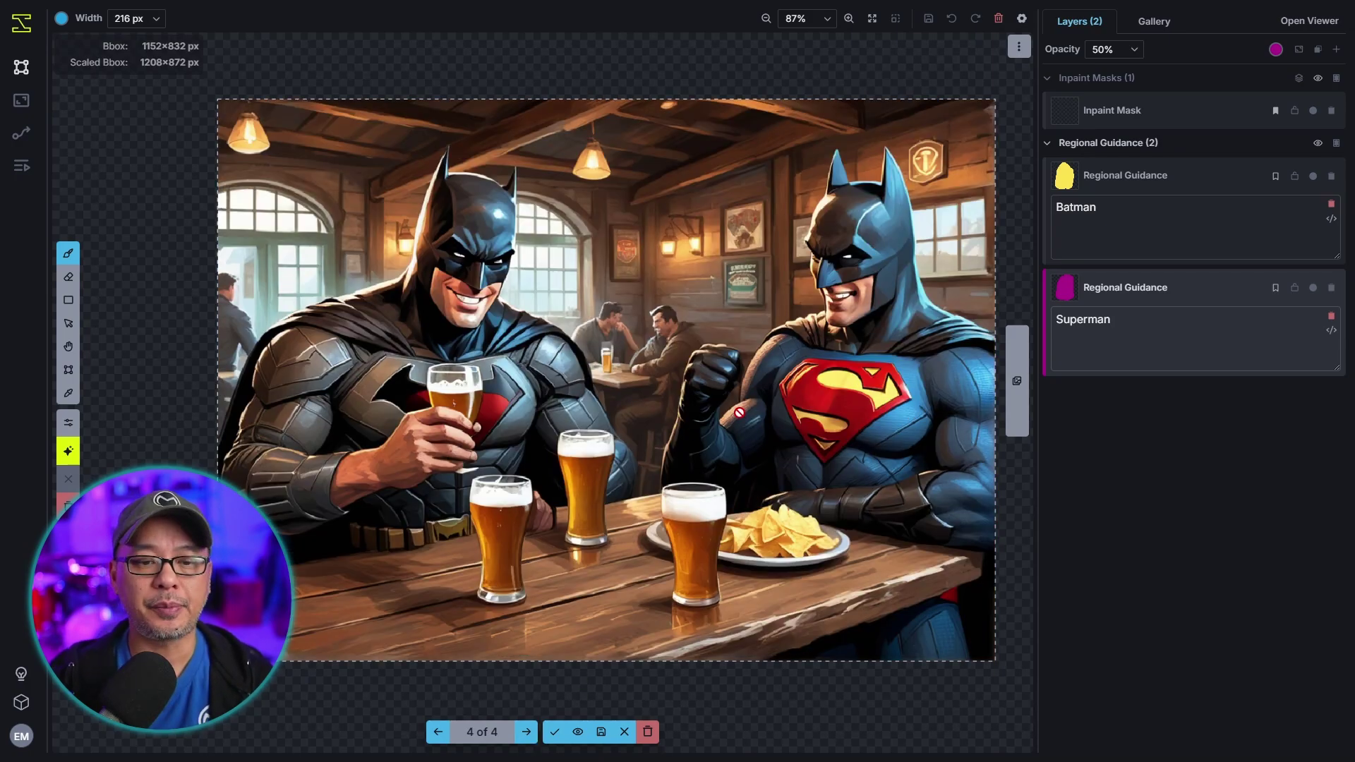
{"action": "key", "text": "Right"}
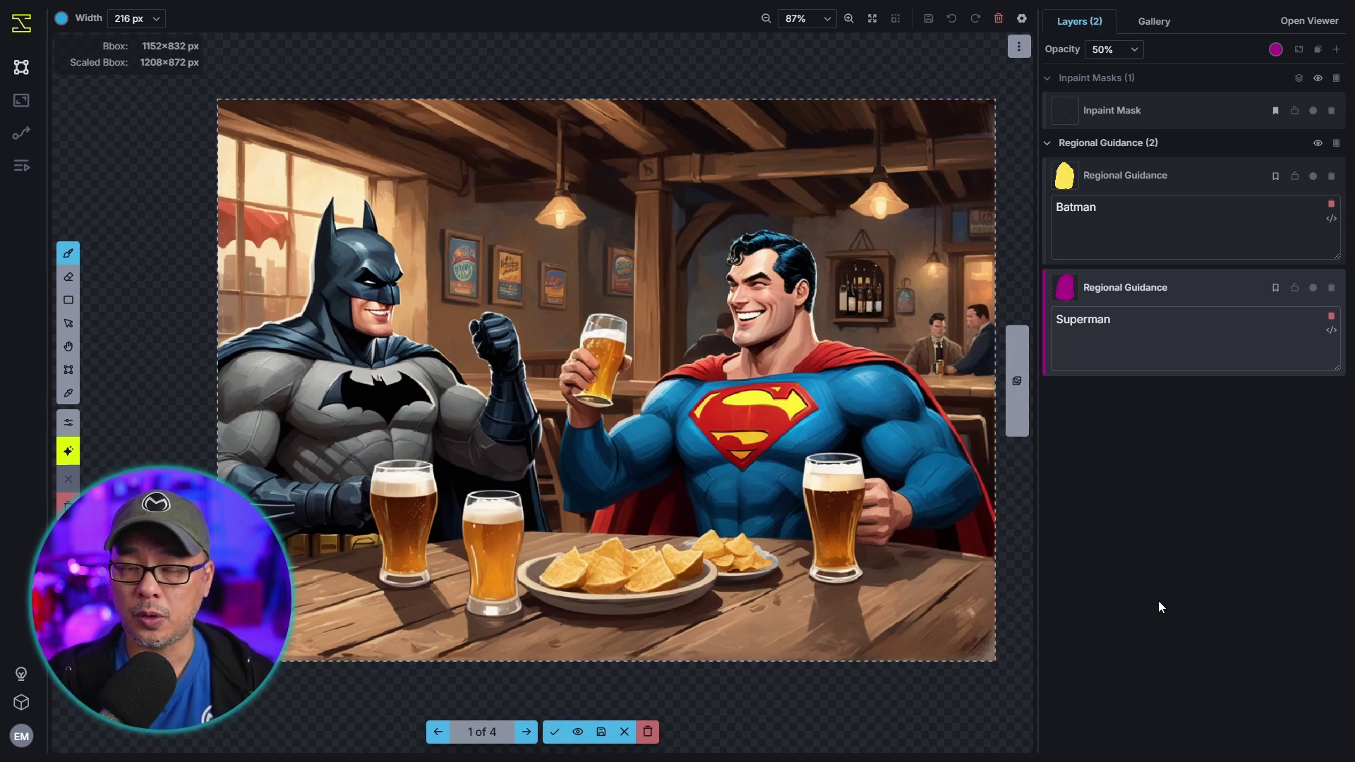
Step: Append +++ to the Batman region prompt and add a third Regional Guidance layer
{"action": "left_click", "coordinate": [1130, 232]}
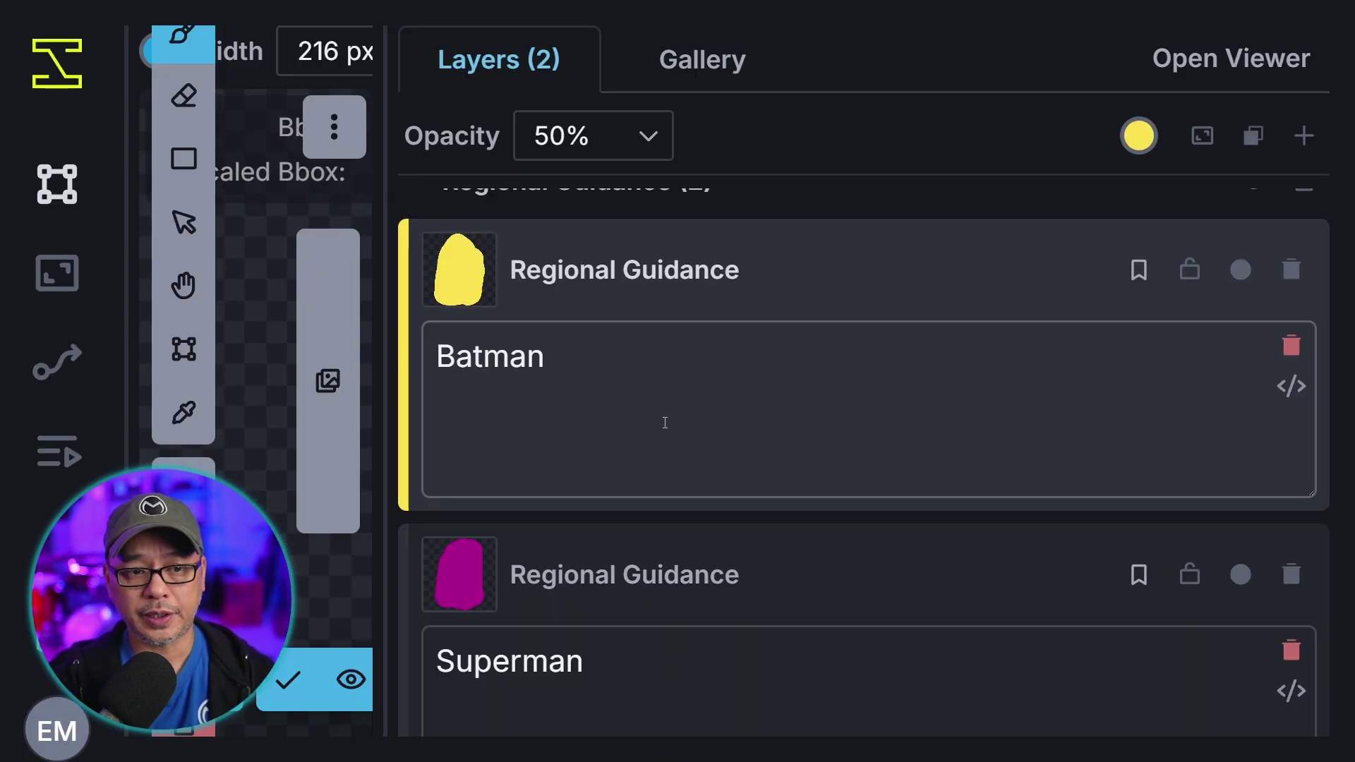
{"action": "type", "text": "+++"}
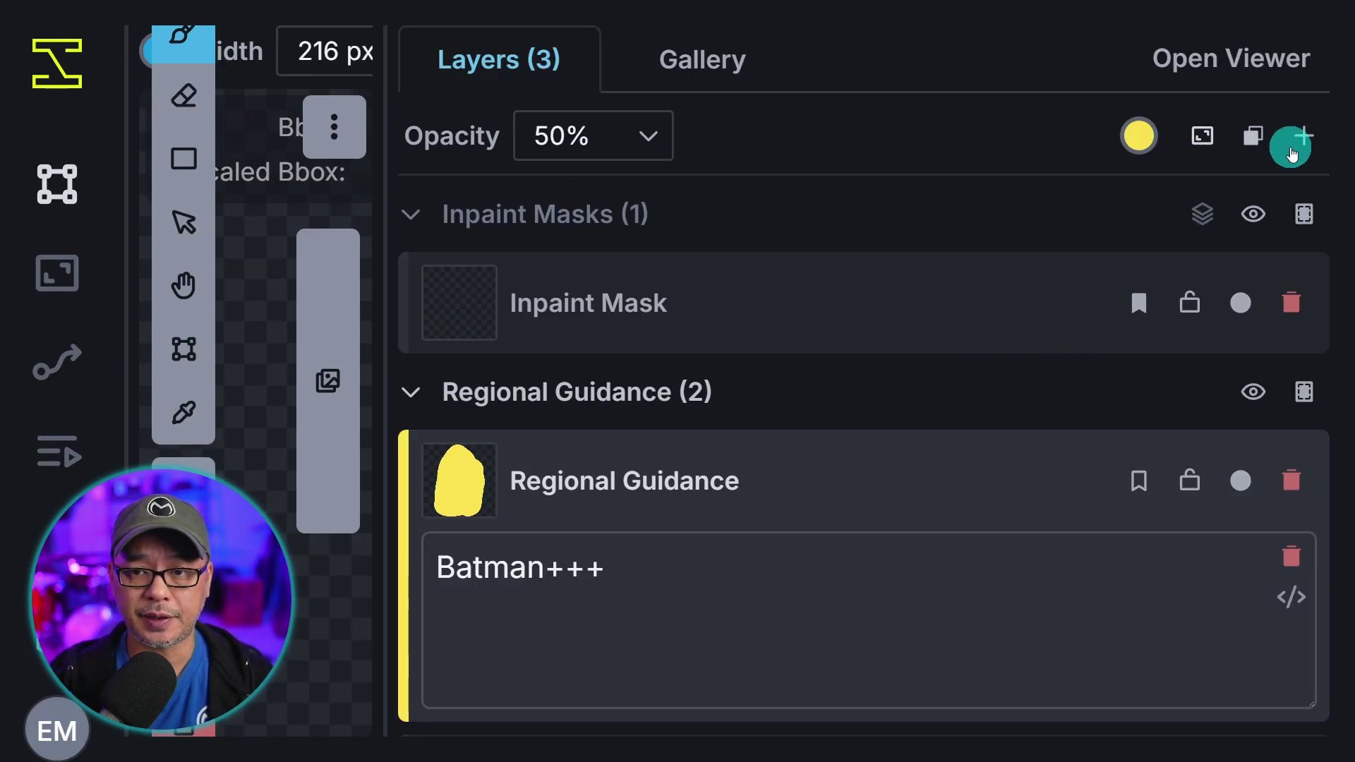
{"action": "left_click", "coordinate": [1310, 141]}
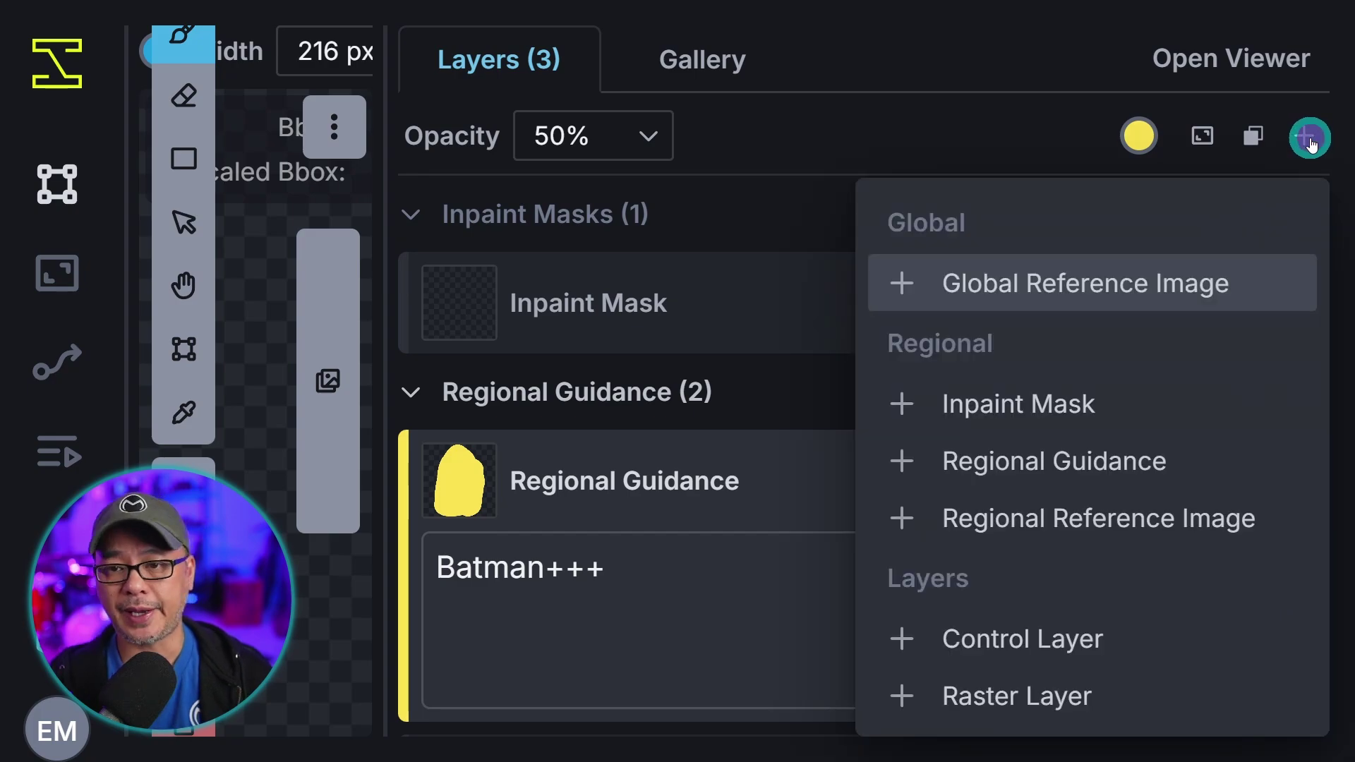
{"action": "left_click", "coordinate": [1114, 468]}
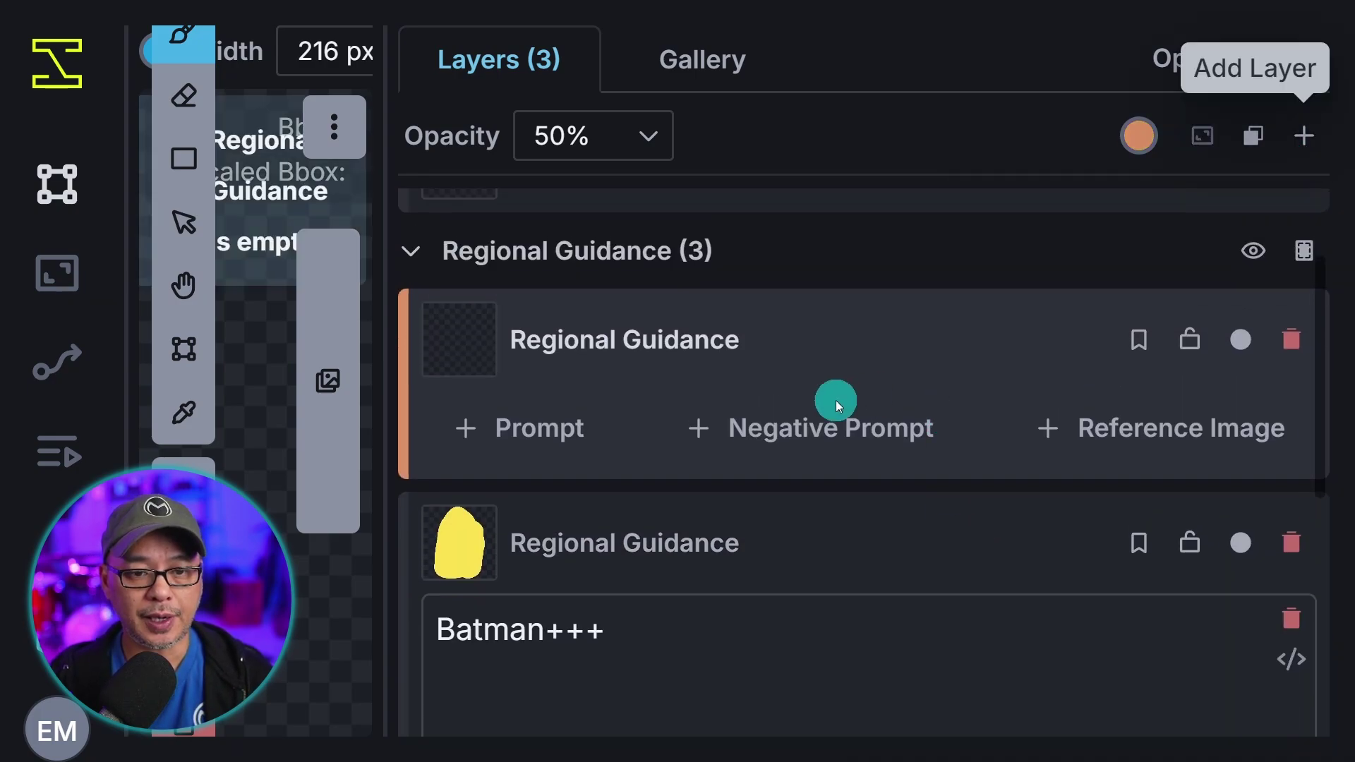
Step: Give the new layer the negative prompt 'batman, superman+++v' and move the generated image upper left
{"action": "left_click", "coordinate": [816, 432]}
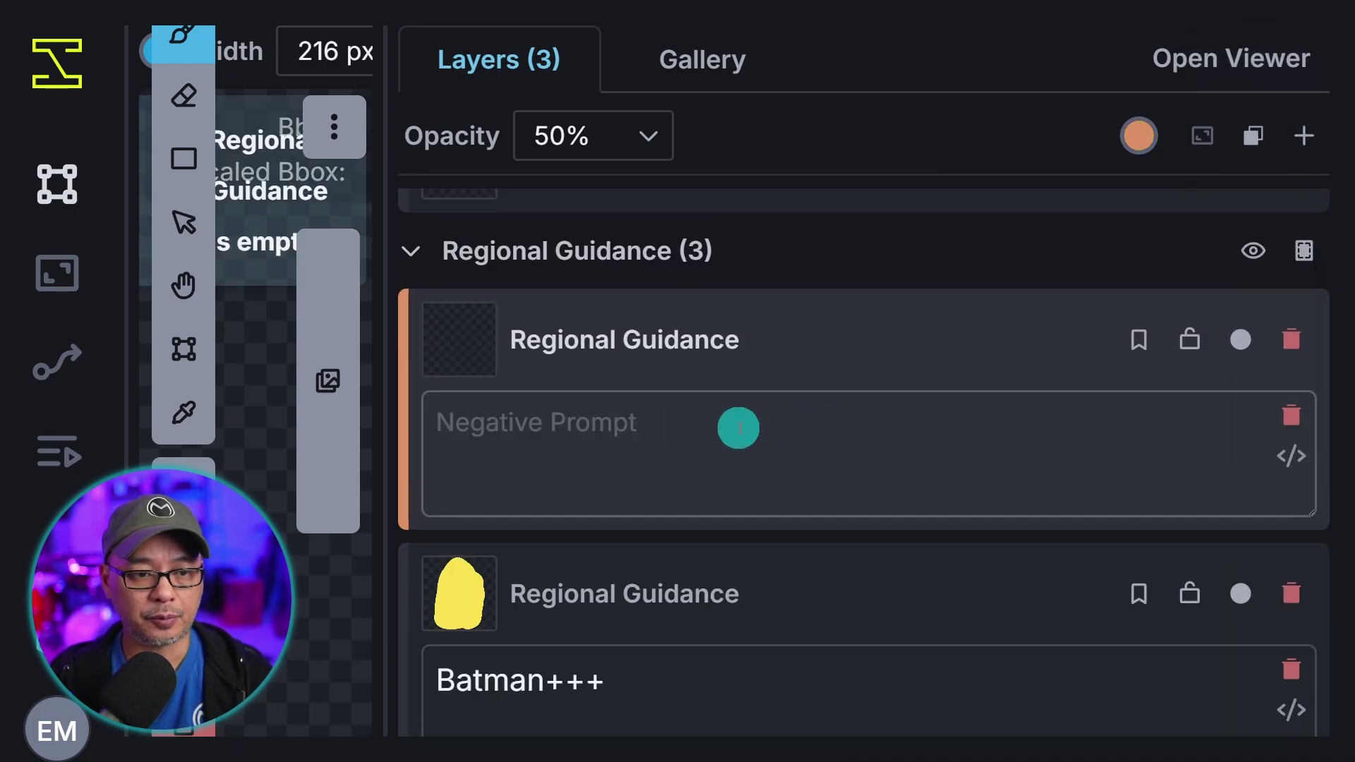
{"action": "type", "text": "batm"}
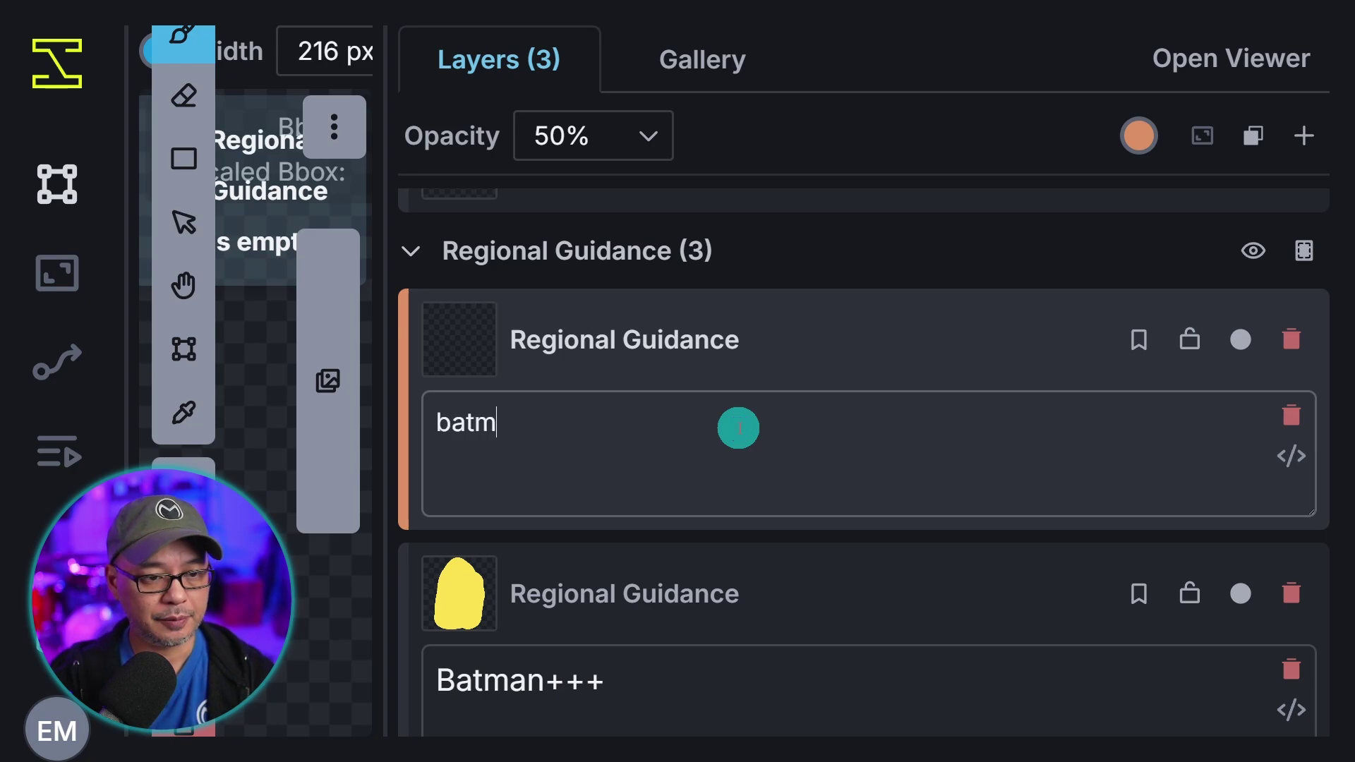
{"action": "type", "text": "an, superman+++"}
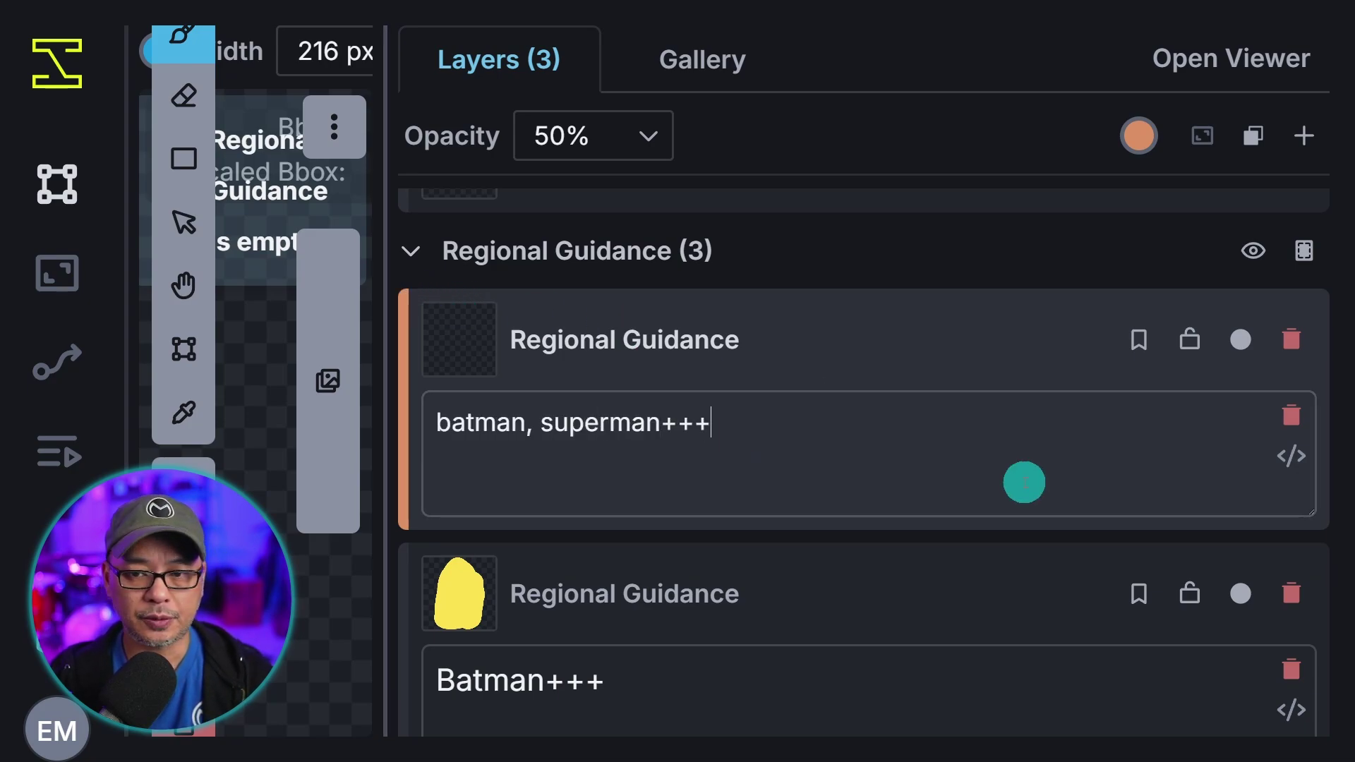
{"action": "type", "text": "v"}
{"action": "left_click", "coordinate": [1005, 585]}
{"action": "left_click_drag", "start_coordinate": [527, 245], "coordinate": [125, 252]}
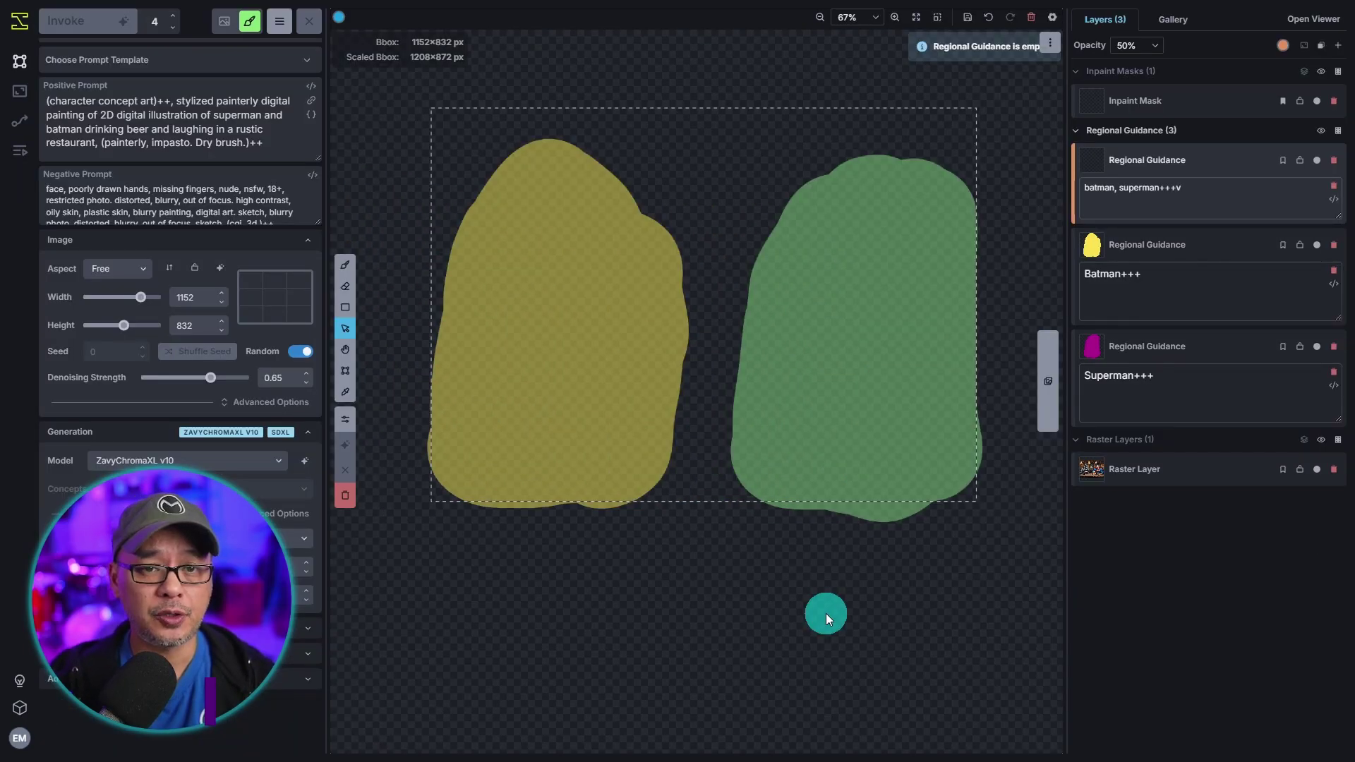
Step: Collapse the side panels and pan the canvas right, briefly toggling the layers and settings panels
{"action": "key", "text": "f"}
{"action": "key", "text": "h"}
{"action": "left_click_drag", "start_coordinate": [662, 572], "coordinate": [1026, 609]}
{"action": "key", "text": "v"}
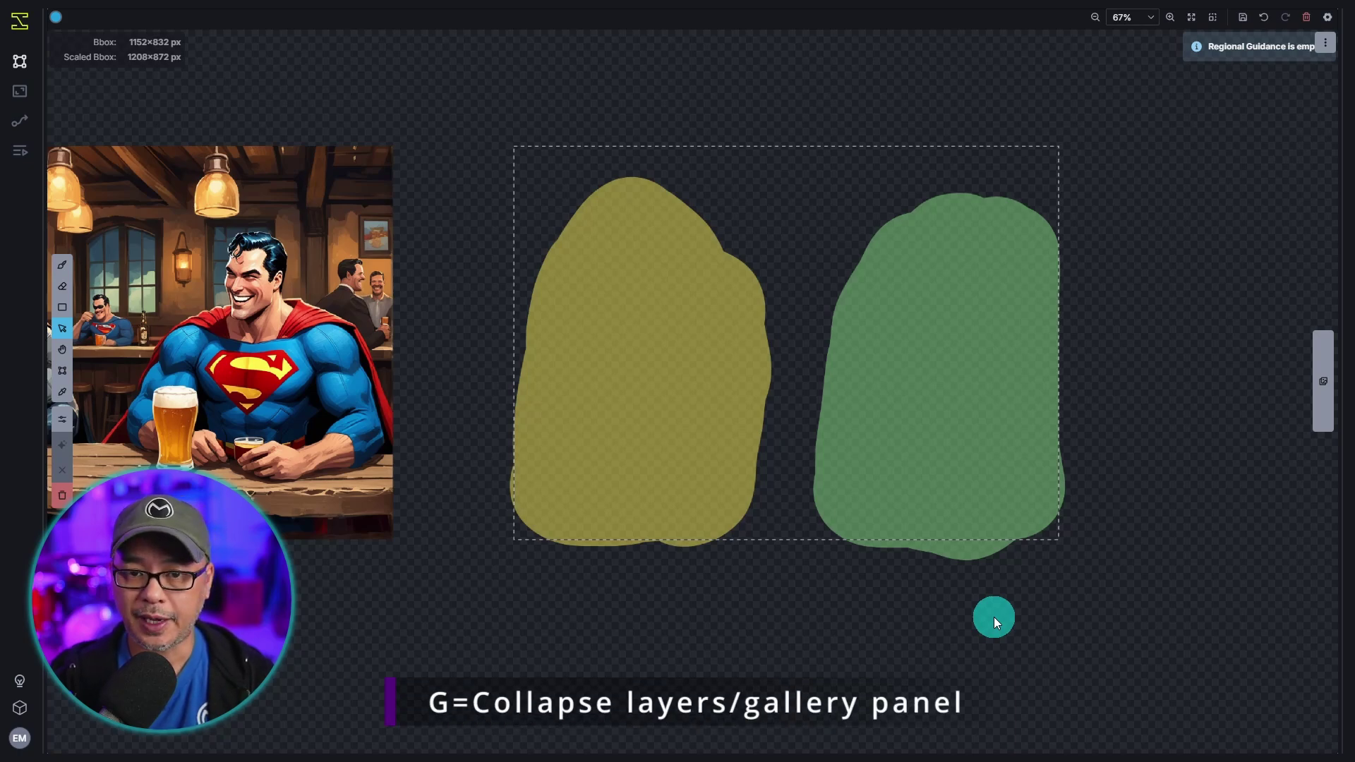
{"action": "key", "text": "g"}
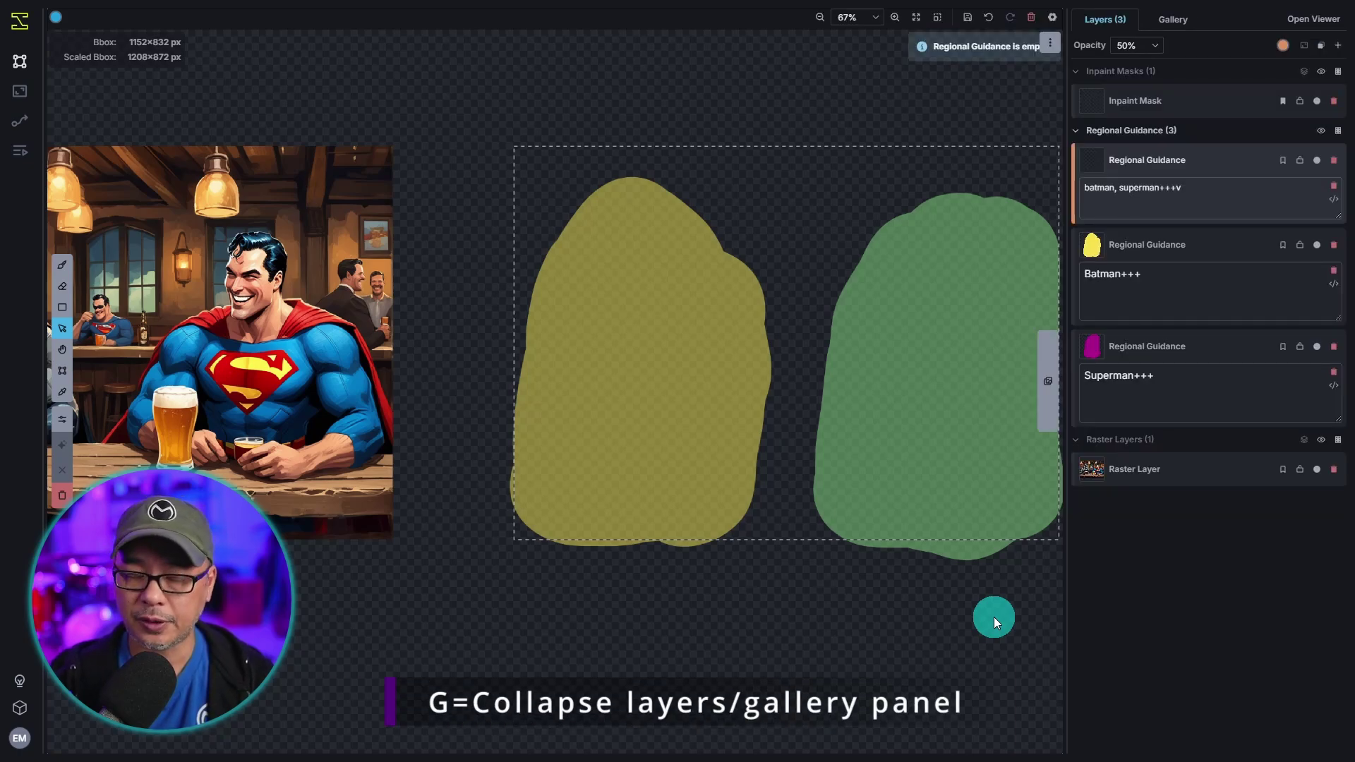
{"action": "key", "text": "g"}
{"action": "key", "text": "t"}
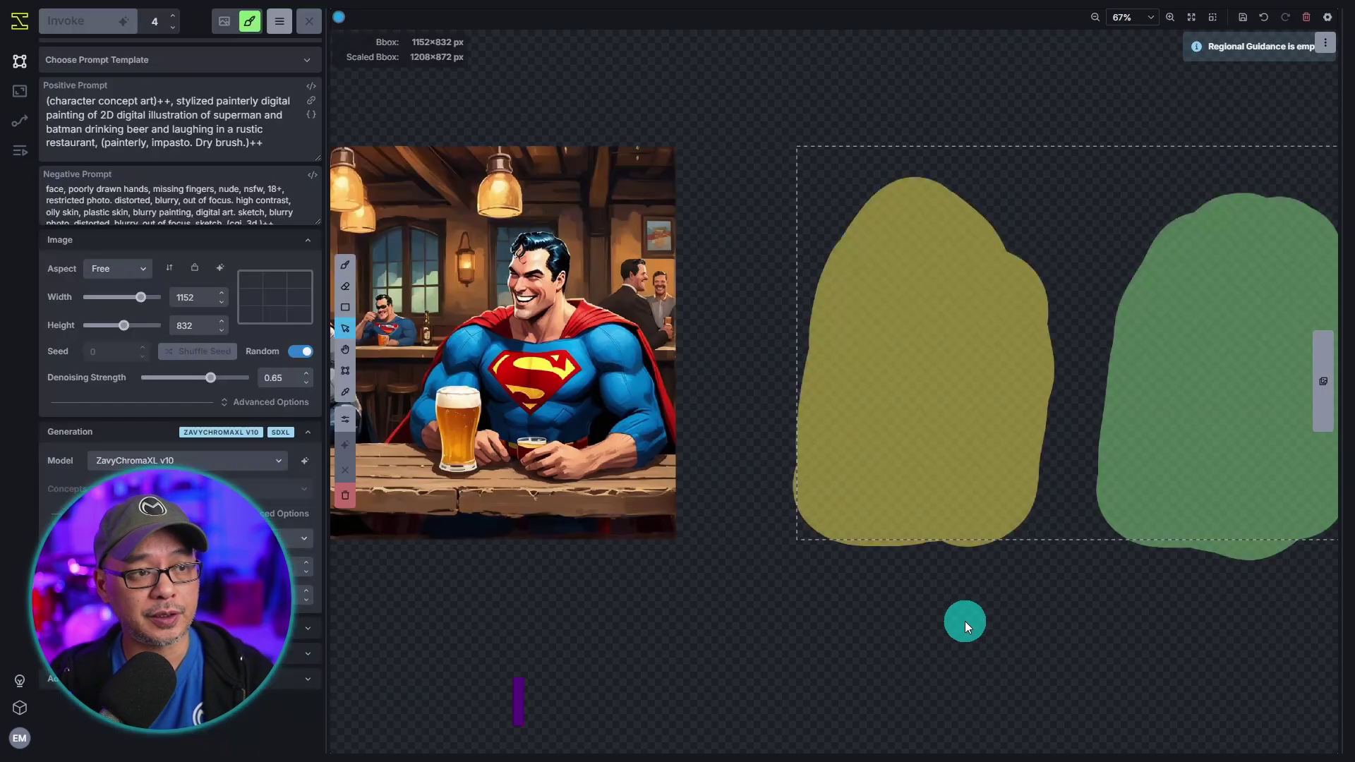
{"action": "key", "text": "t"}
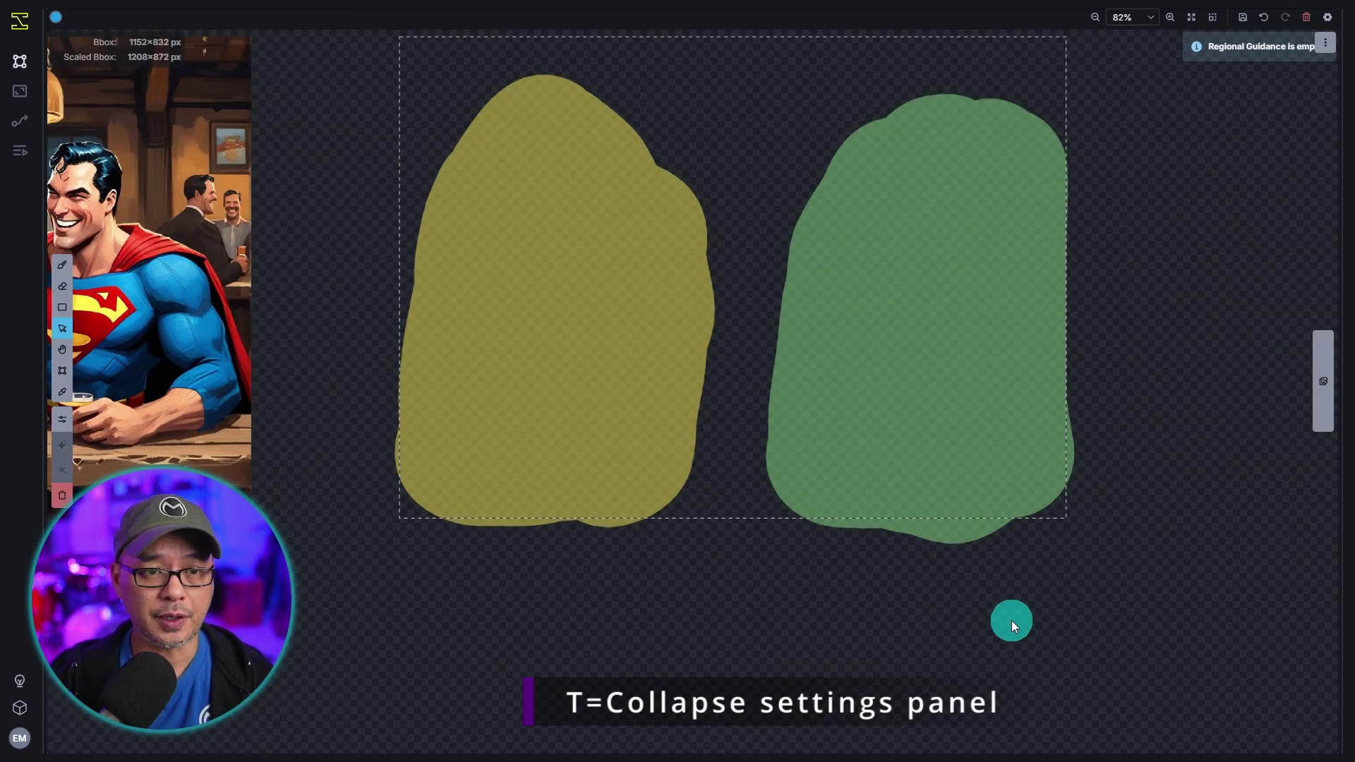
Step: Frame both regions and select the 'batman, superman+++v' guidance layer
{"action": "scroll", "coordinate": [1010, 621], "scroll_direction": "up", "scroll_amount": 2}
{"action": "key", "text": "space"}
{"action": "left_click_drag", "start_coordinate": [1179, 311], "coordinate": [1185, 523]}
{"action": "key", "text": "g"}
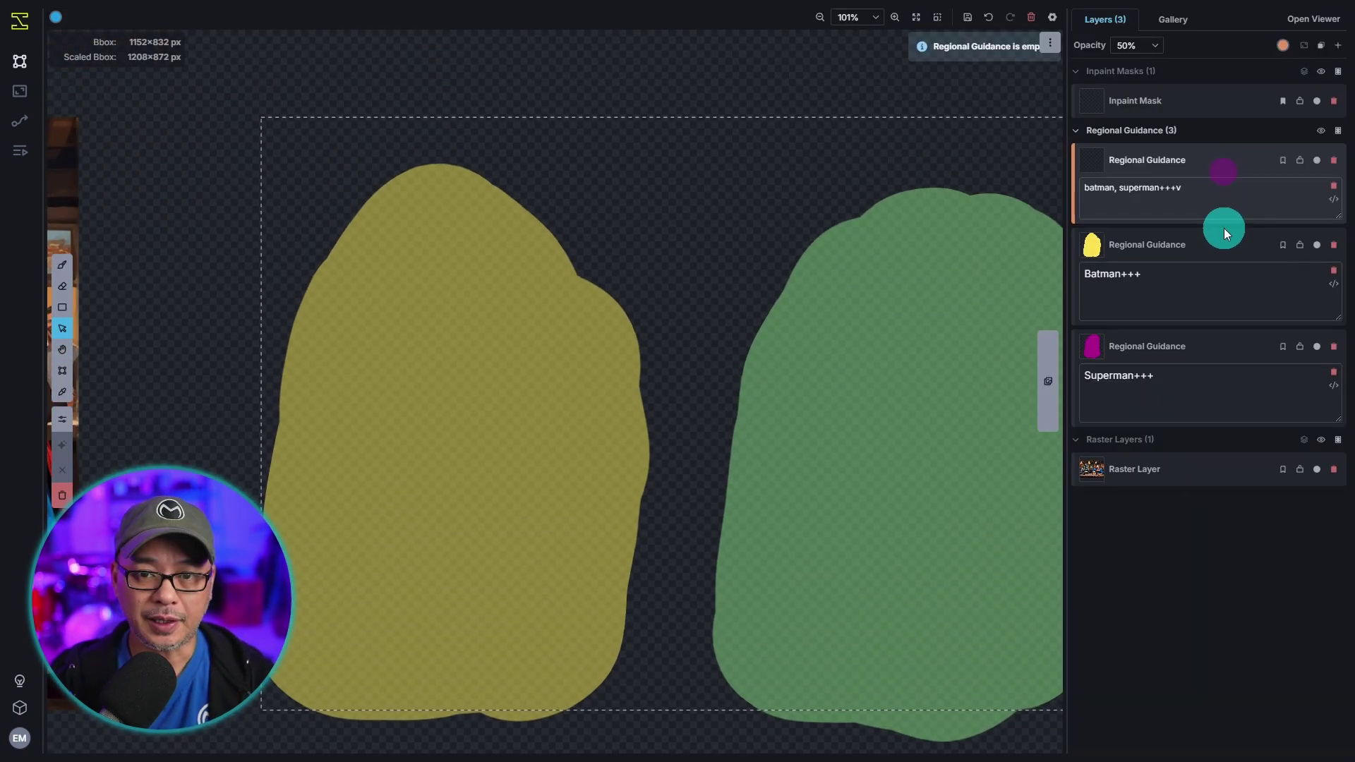
{"action": "left_click", "coordinate": [1221, 199]}
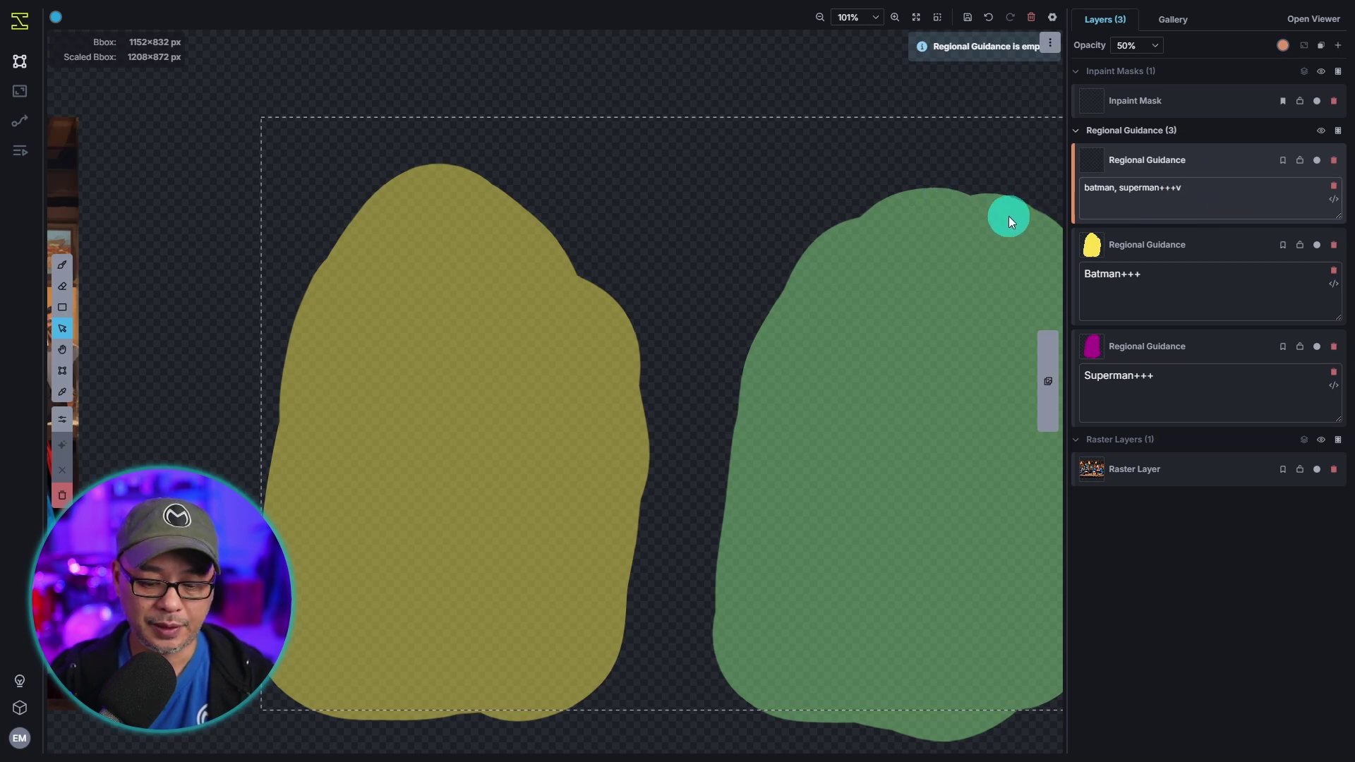
Step: Paint the negative-guidance region between and above the two shapes, then generate seven images
{"action": "key", "text": "g"}
{"action": "key", "text": "b"}
{"action": "mouse_move", "coordinate": [686, 282]}
{"action": "left_mouse_down"}
{"action": "mouse_move", "coordinate": [656, 665]}
{"action": "mouse_move", "coordinate": [682, 674]}
{"action": "mouse_move", "coordinate": [696, 463]}
{"action": "mouse_move", "coordinate": [802, 176]}
{"action": "mouse_move", "coordinate": [1052, 158]}
{"action": "mouse_move", "coordinate": [1069, 212]}
{"action": "left_mouse_up"}
{"action": "mouse_move", "coordinate": [733, 144]}
{"action": "left_mouse_down"}
{"action": "mouse_move", "coordinate": [536, 153]}
{"action": "mouse_move", "coordinate": [660, 285]}
{"action": "mouse_move", "coordinate": [674, 220]}
{"action": "mouse_move", "coordinate": [655, 248]}
{"action": "mouse_move", "coordinate": [600, 238]}
{"action": "mouse_move", "coordinate": [667, 302]}
{"action": "left_mouse_up"}
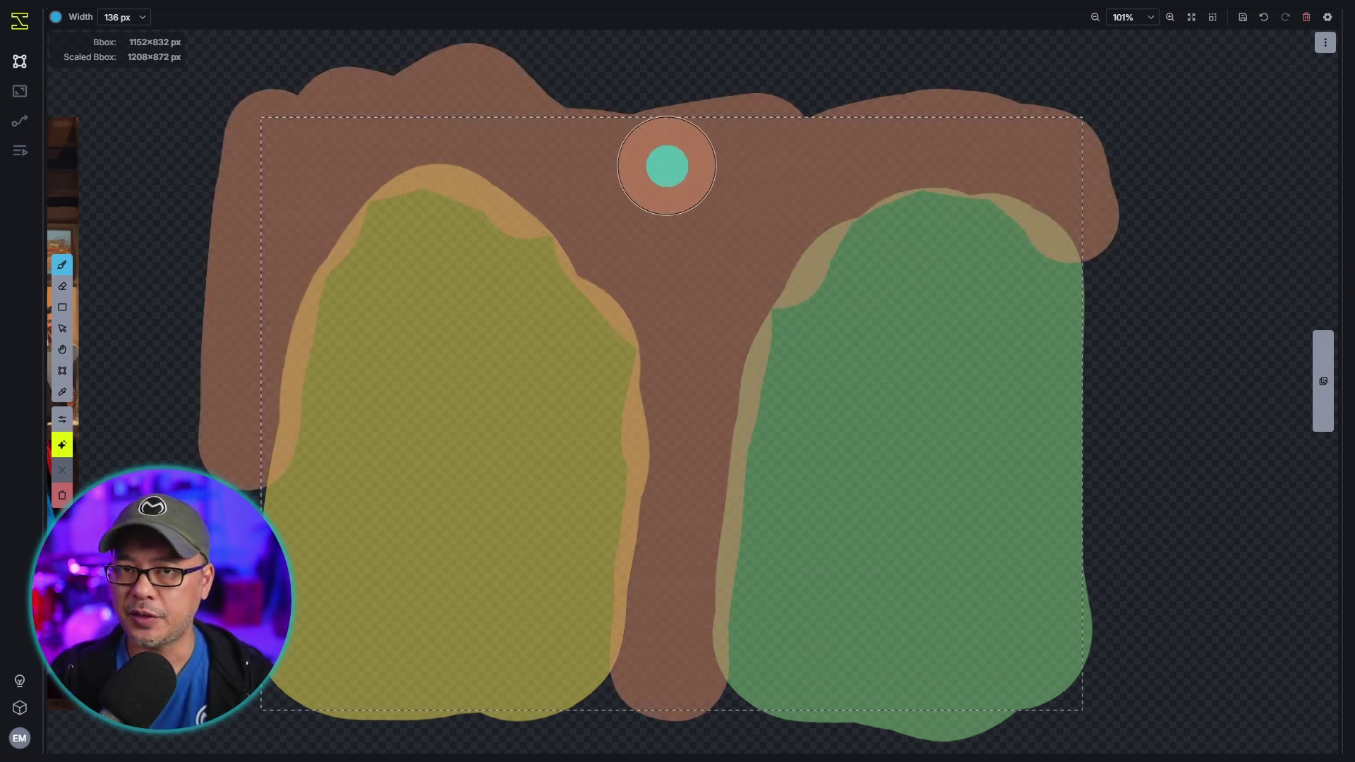
{"action": "left_click", "coordinate": [667, 167]}
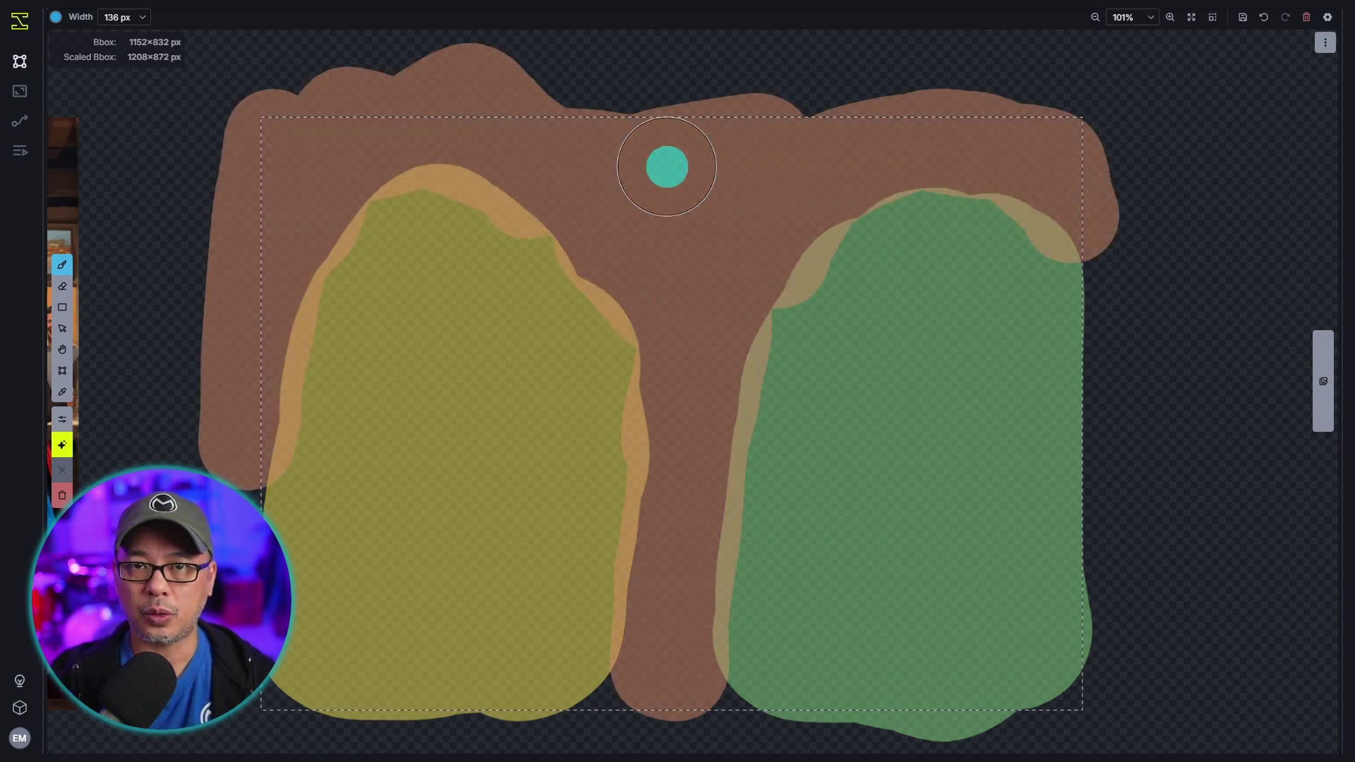
{"action": "scroll", "coordinate": [667, 166], "scroll_direction": "down", "scroll_amount": 2}
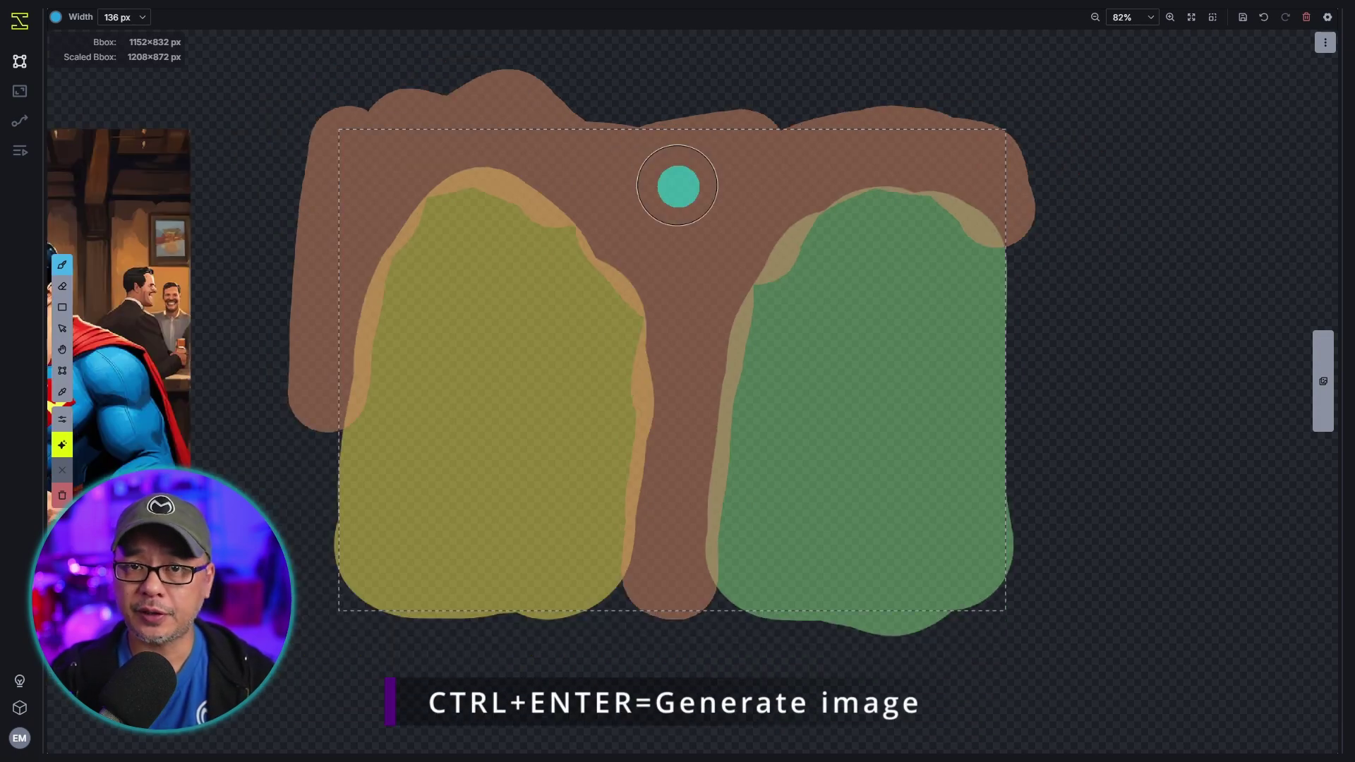
{"action": "key", "text": "ctrl+Return"}
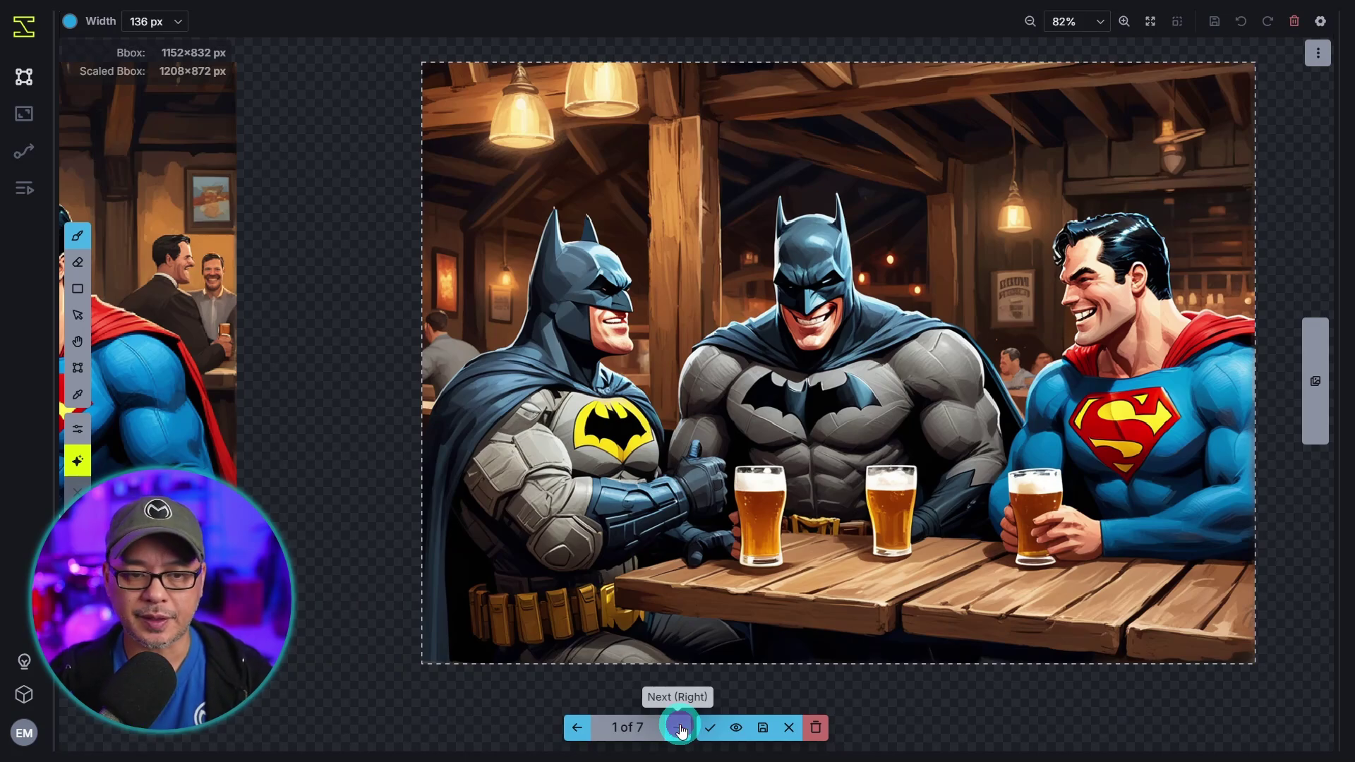
Step: Advance the staged tavern results from 1 of 7 through to 7 of 7
{"action": "left_click", "coordinate": [680, 729]}
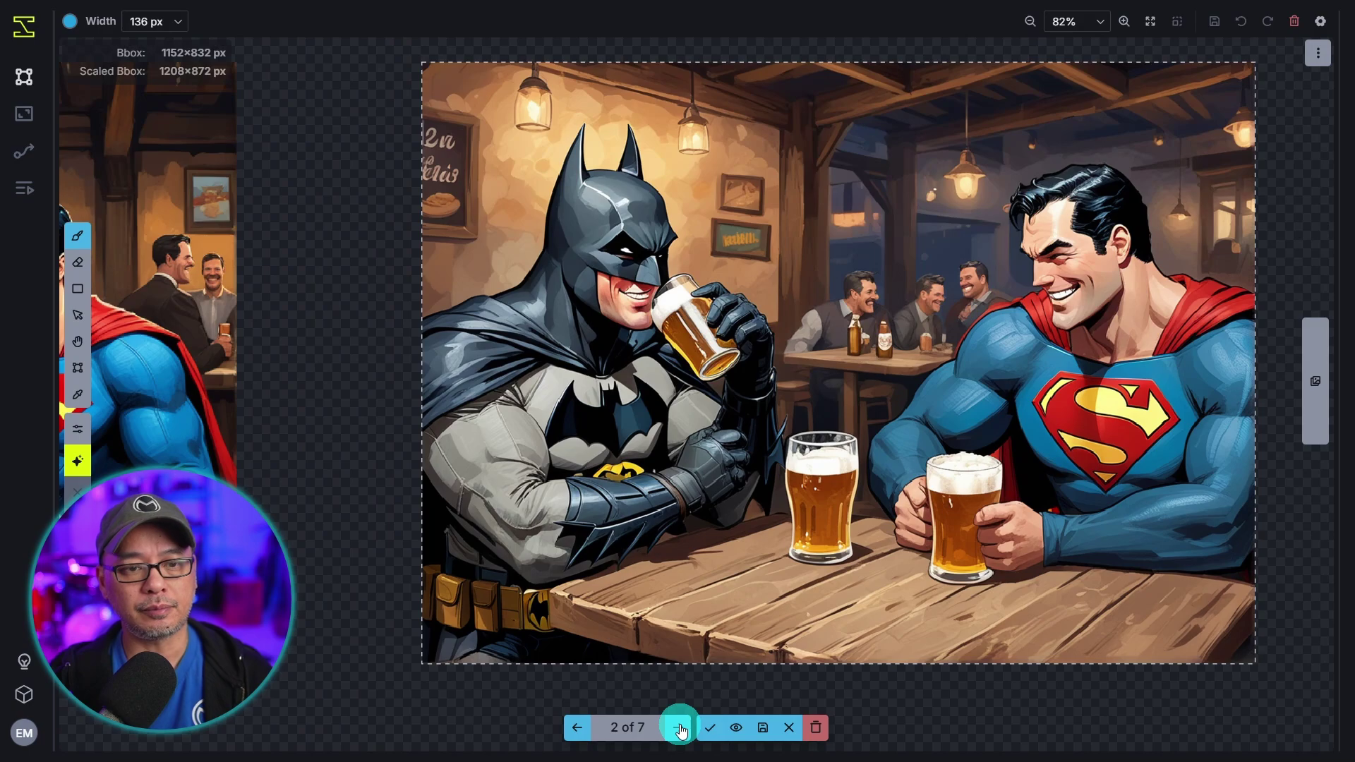
{"action": "left_click", "coordinate": [680, 729]}
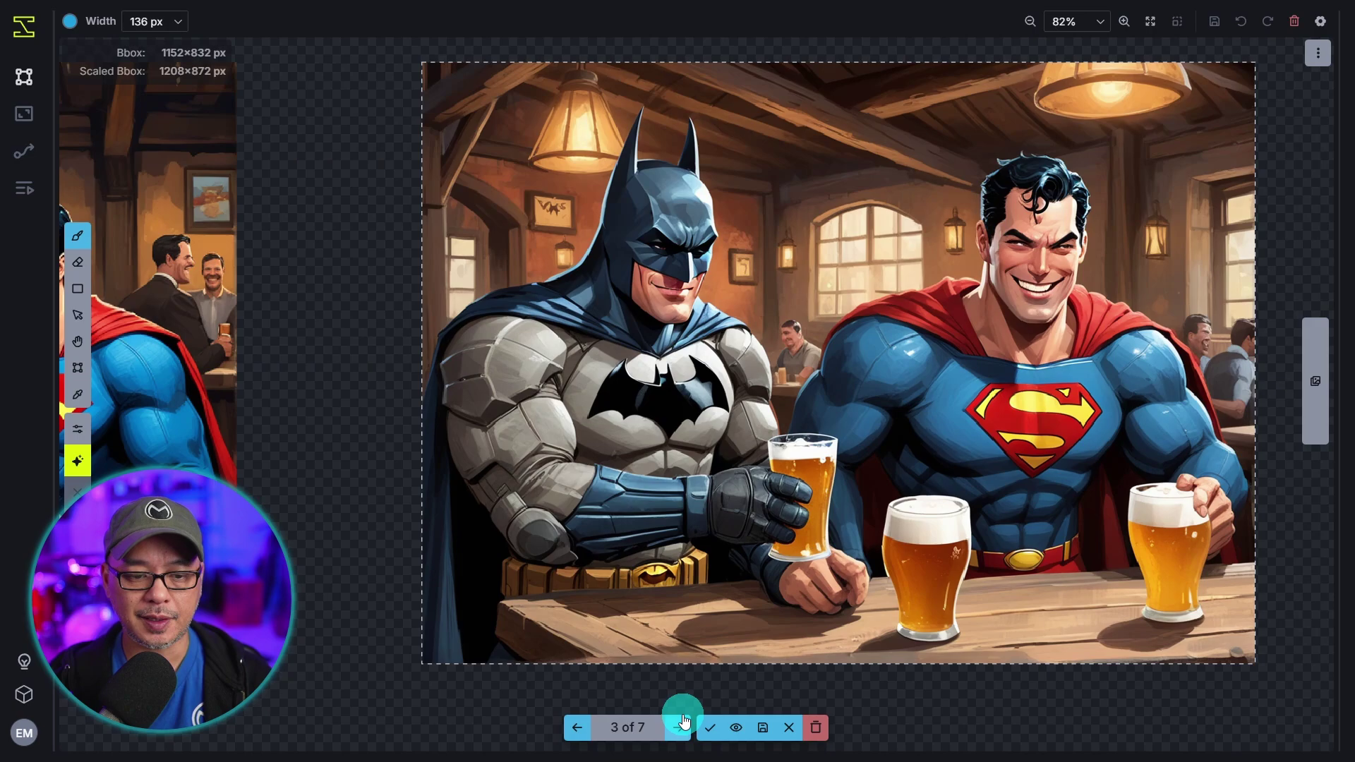
{"action": "left_click", "coordinate": [680, 732]}
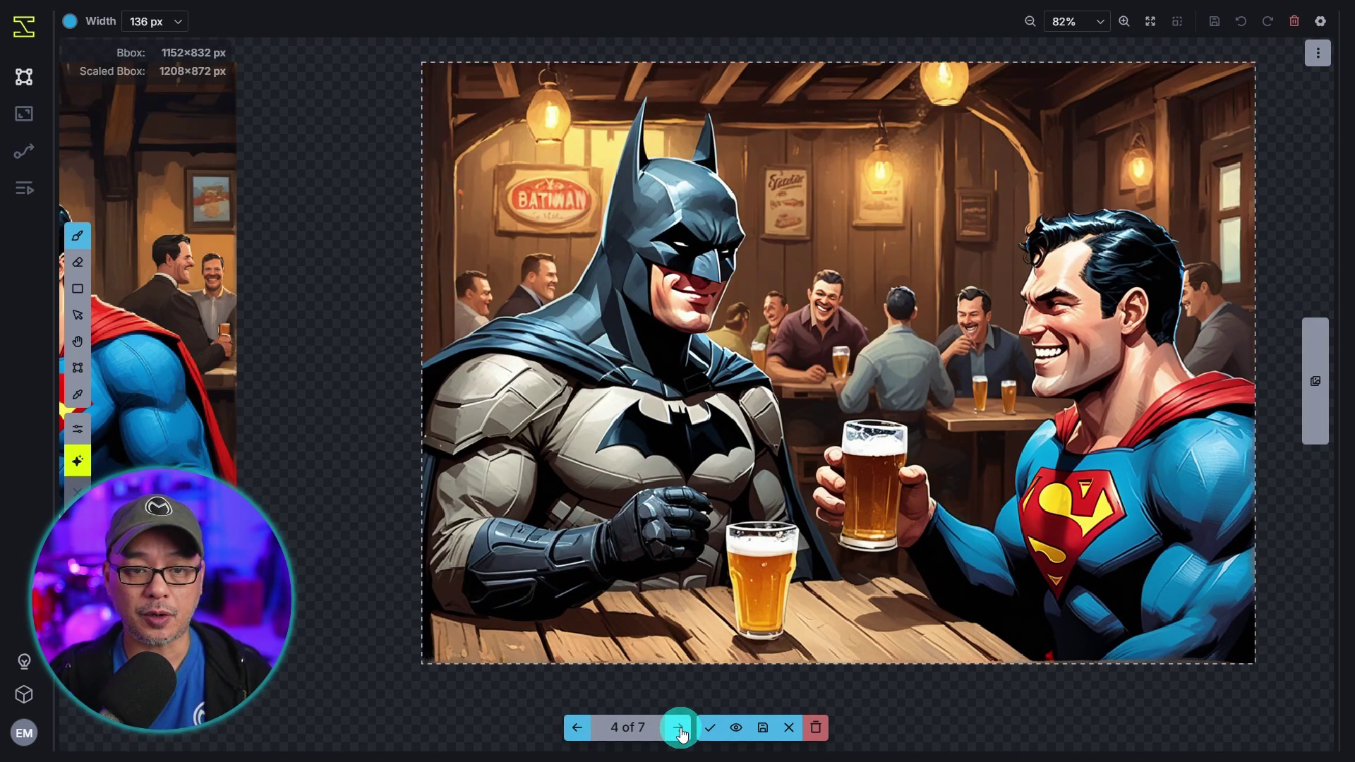
{"action": "left_click", "coordinate": [679, 731]}
{"action": "left_click", "coordinate": [680, 731]}
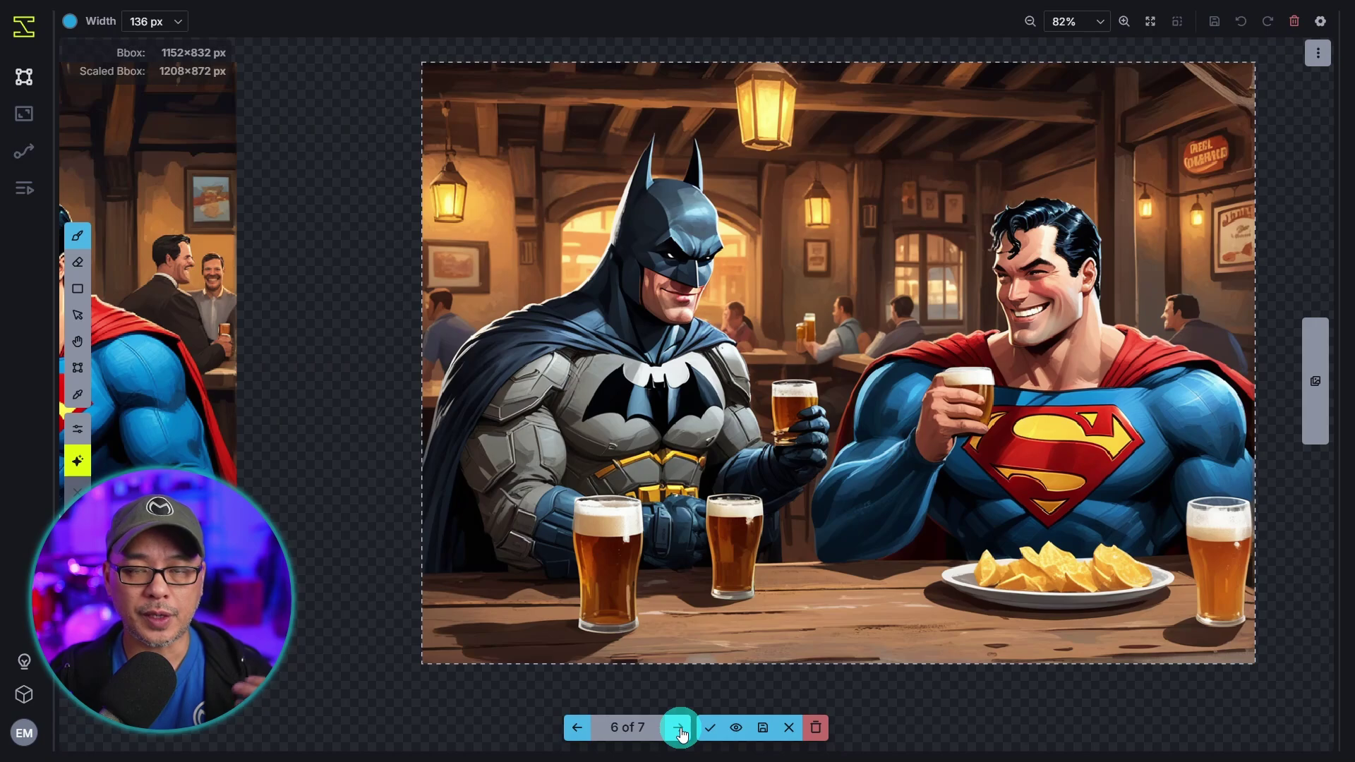
{"action": "left_click", "coordinate": [680, 731]}
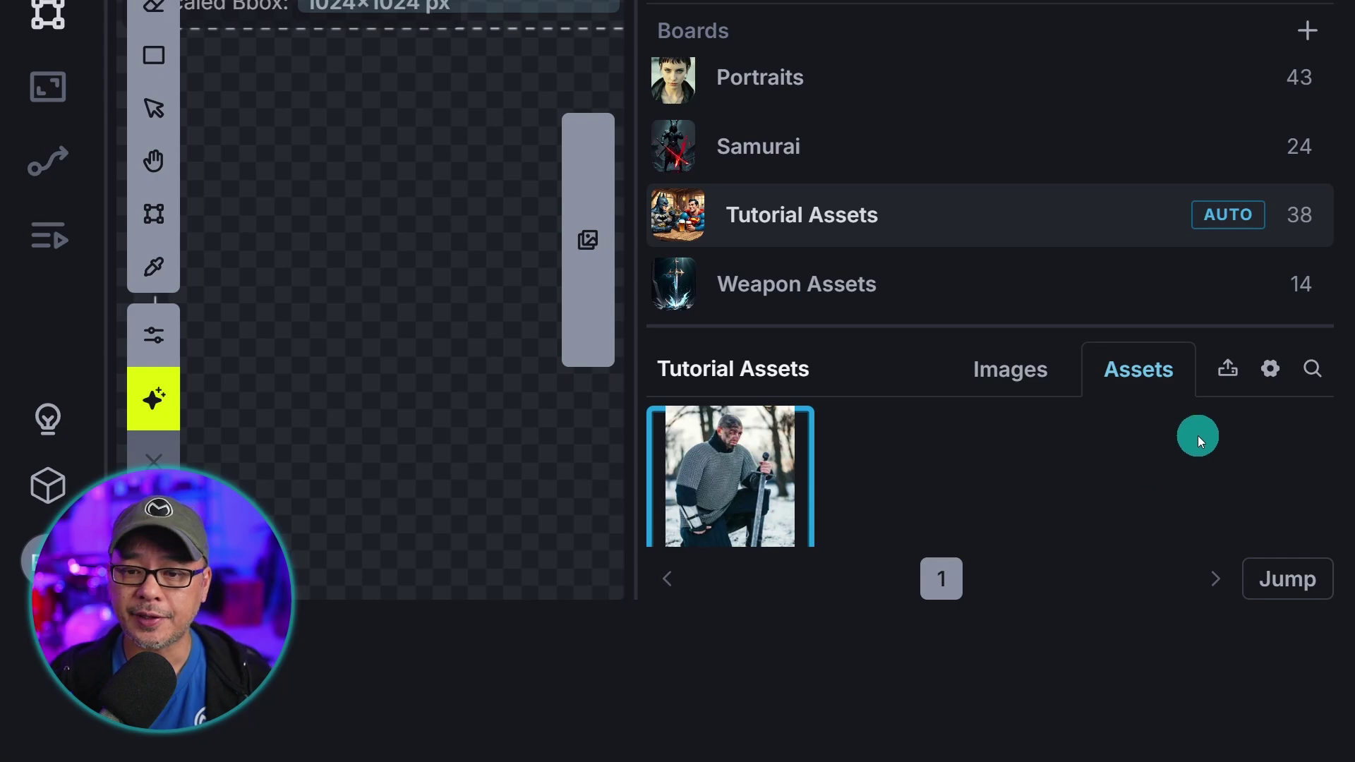
Step: Switch the Tutorial Assets board to Images, then back to Assets to show the knight photo
{"action": "left_click", "coordinate": [1016, 373]}
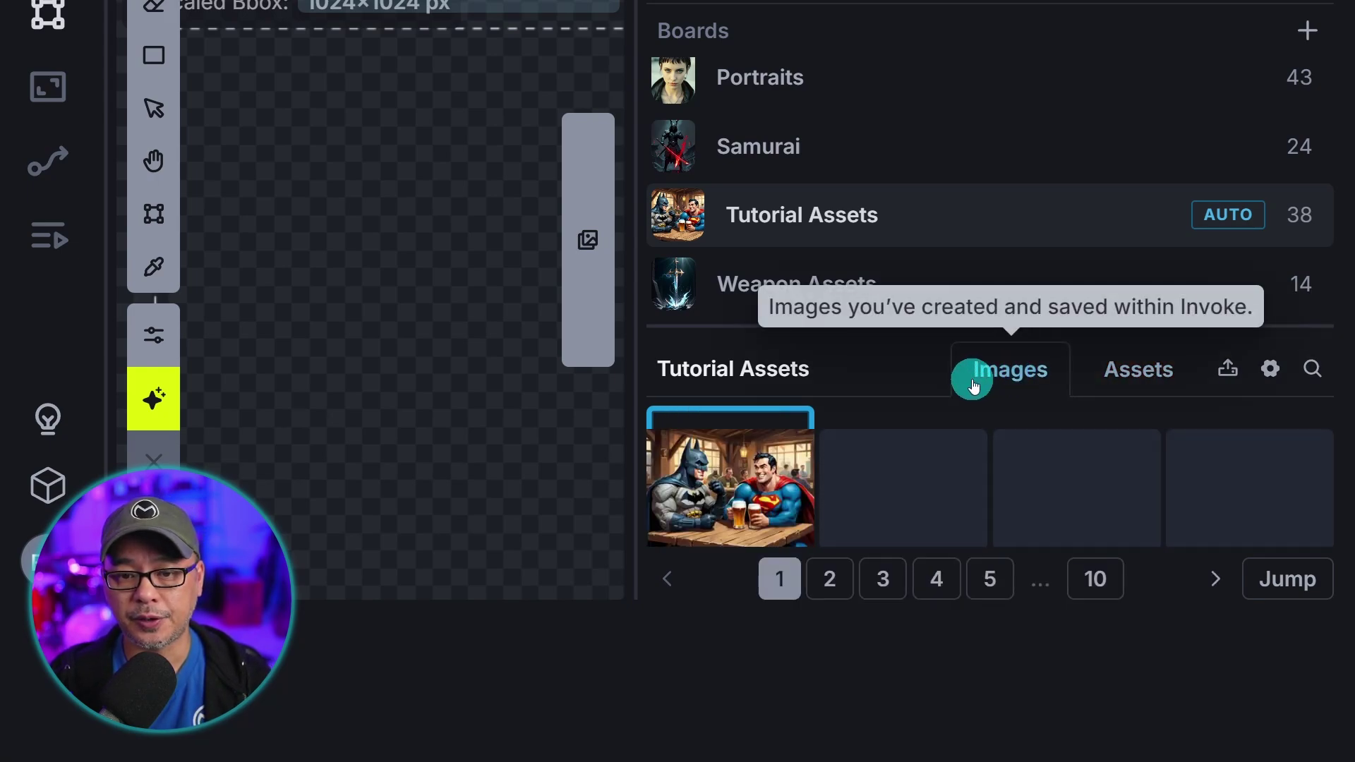
{"action": "left_click", "coordinate": [1137, 374]}
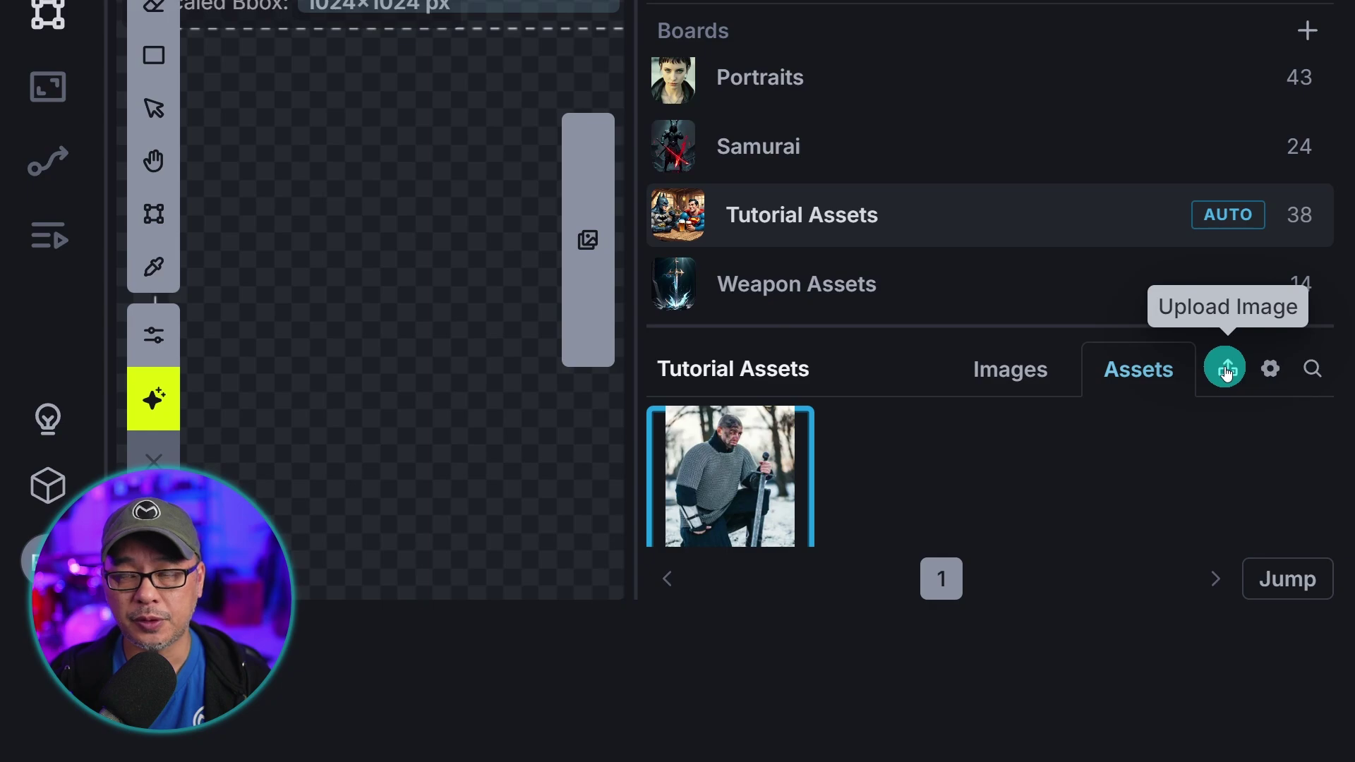
{"action": "scroll", "coordinate": [886, 227], "scroll_direction": "up", "scroll_amount": 3}
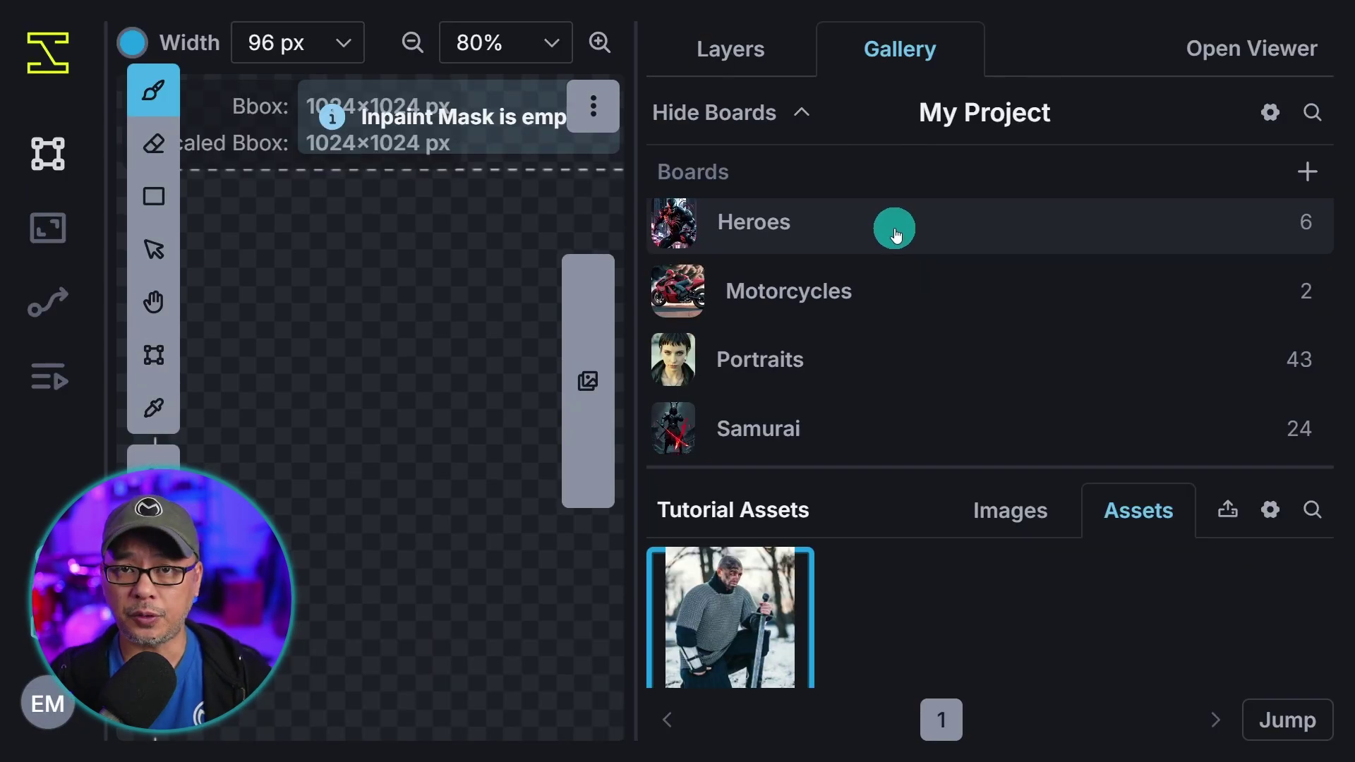
Step: Add a new control layer in Layers and drop the kneeling knight asset onto it
{"action": "left_click", "coordinate": [750, 56]}
{"action": "left_click", "coordinate": [1315, 112]}
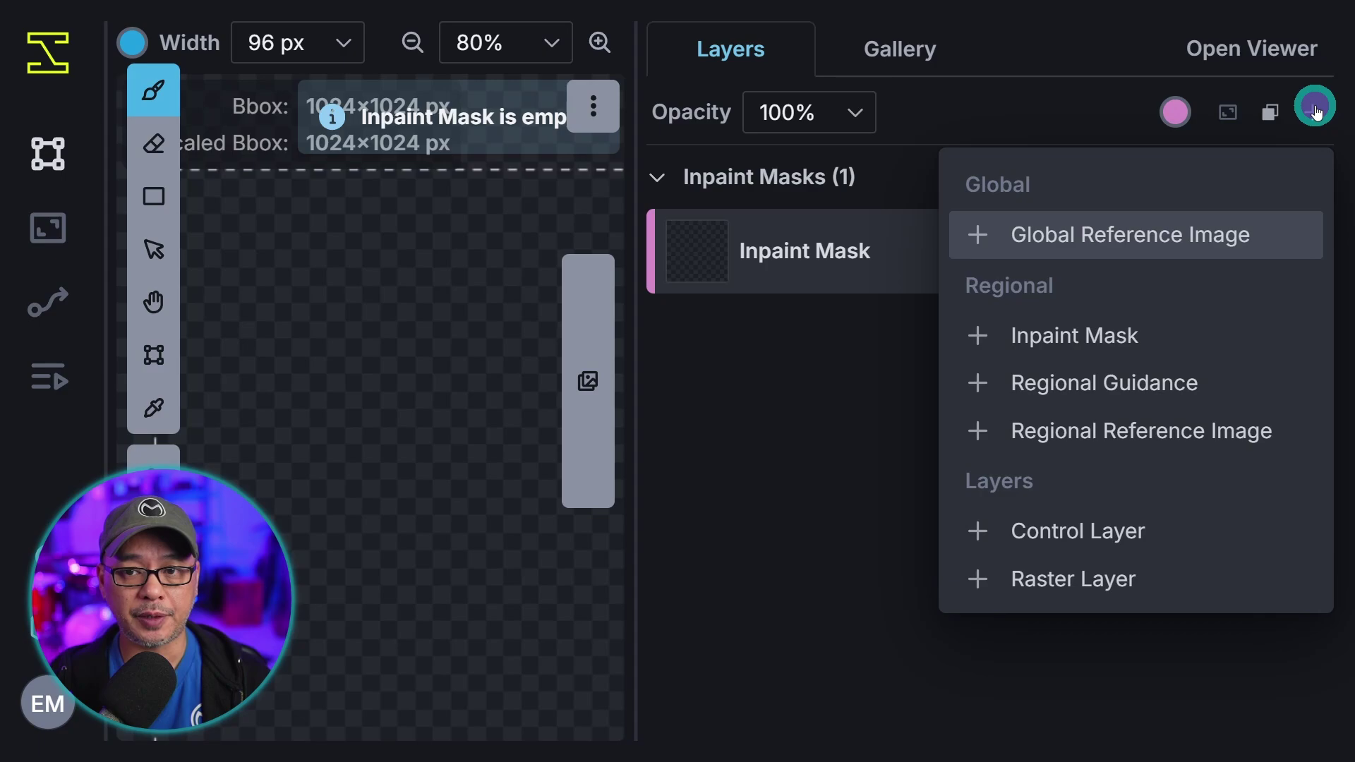
{"action": "left_click", "coordinate": [1158, 545]}
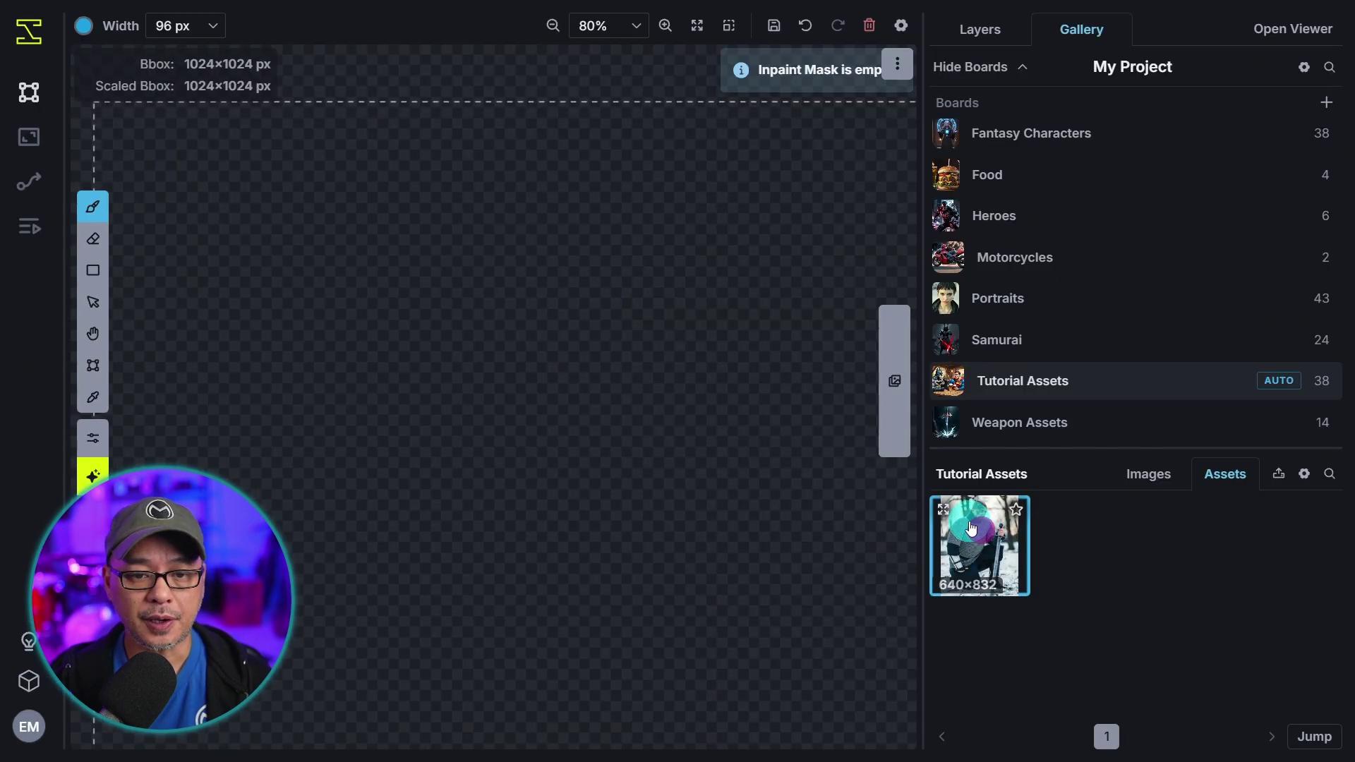
{"action": "left_click_drag", "start_coordinate": [980, 545], "coordinate": [684, 219]}
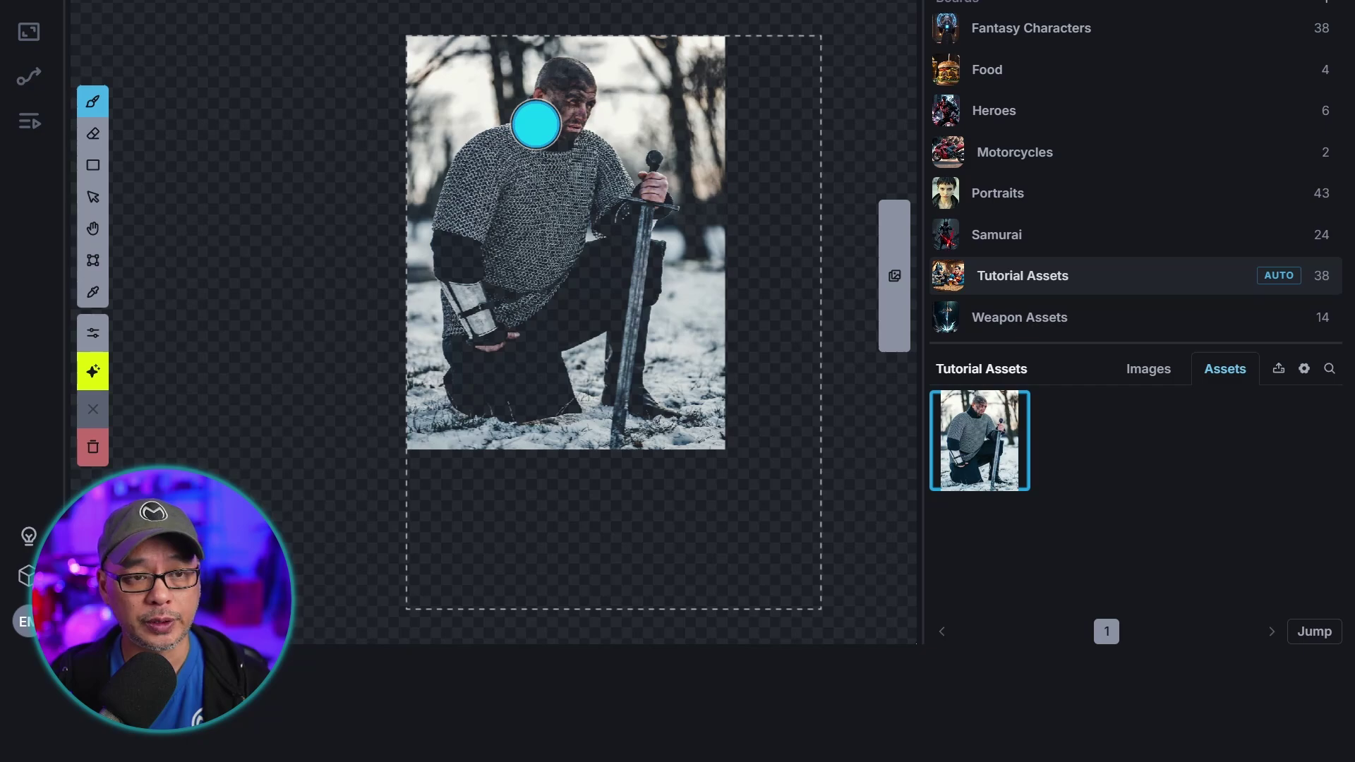
Step: Transform the knight control layer with Fill fit mode, fit it to the bounding box, and apply
{"action": "right_click", "coordinate": [534, 124]}
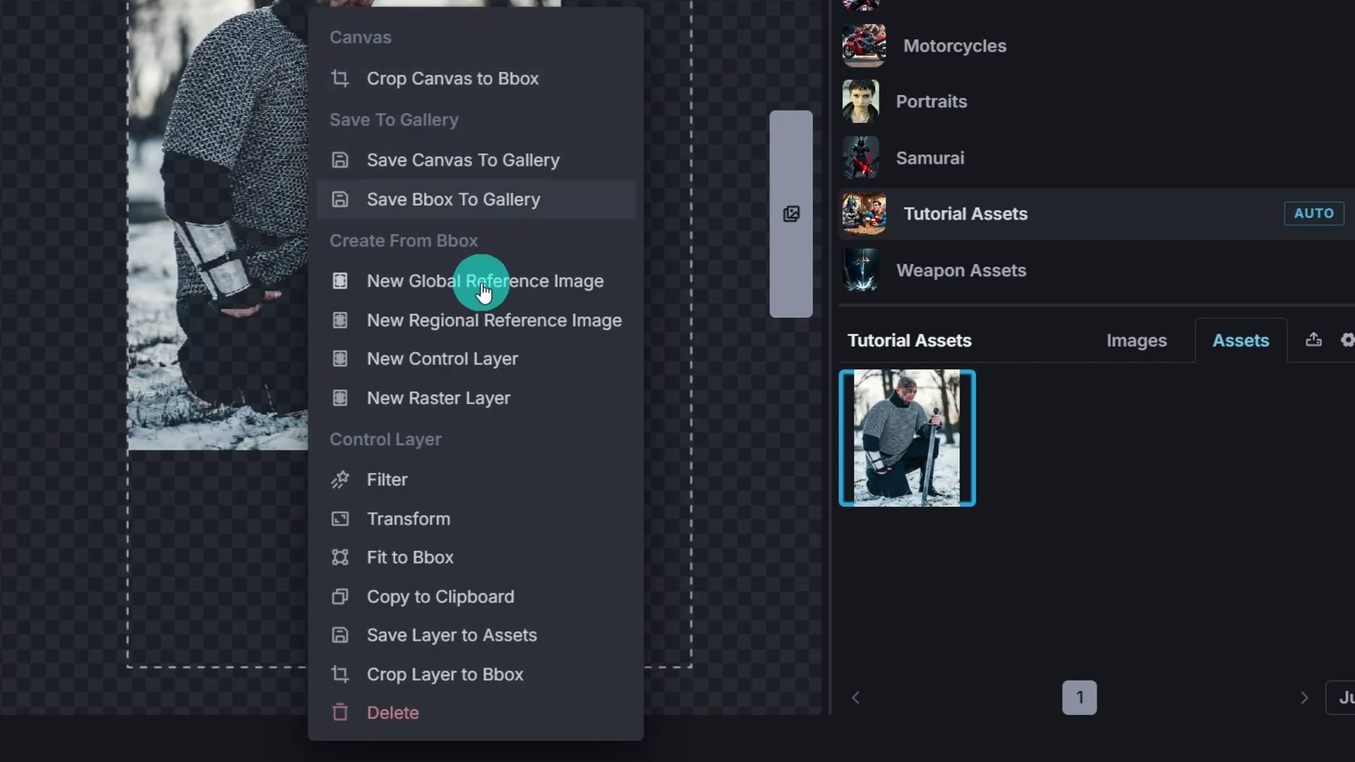
{"action": "left_click", "coordinate": [387, 520]}
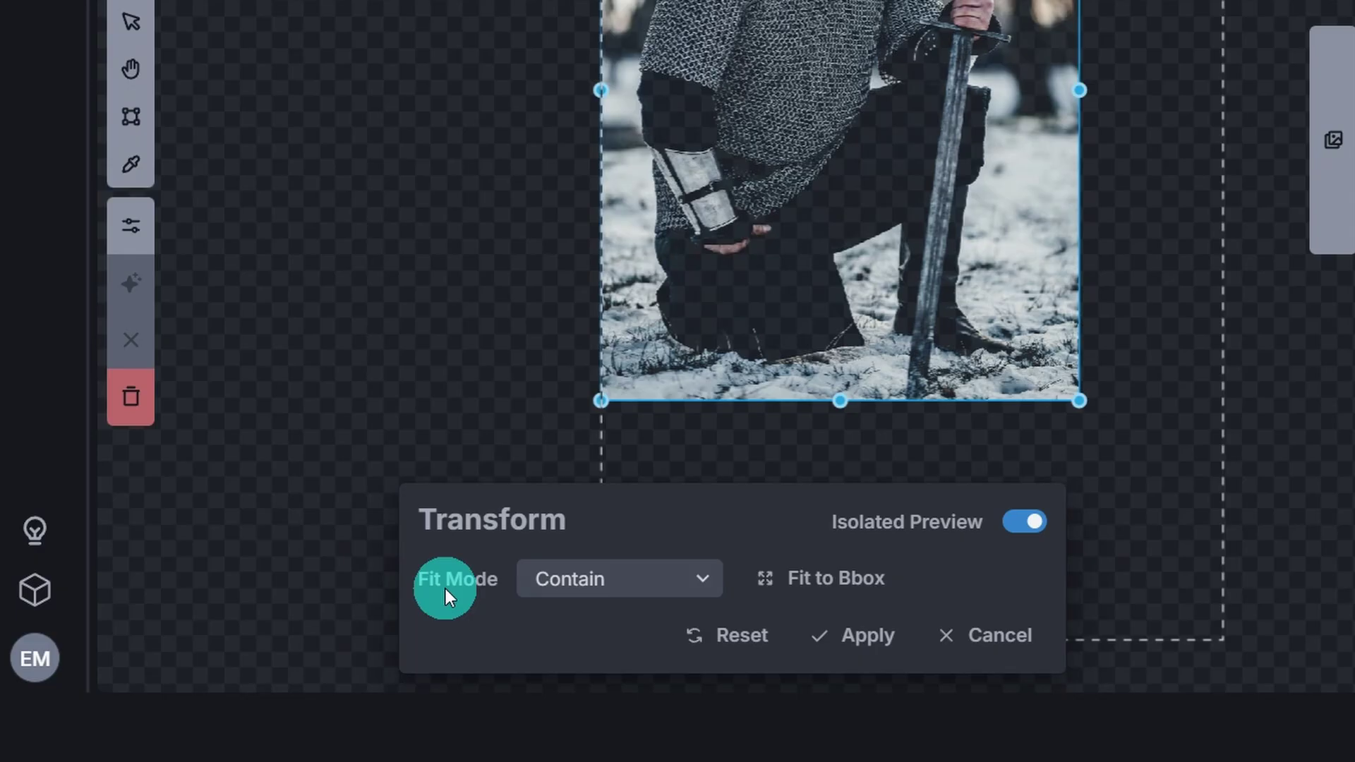
{"action": "left_click", "coordinate": [613, 580]}
{"action": "left_click", "coordinate": [599, 704]}
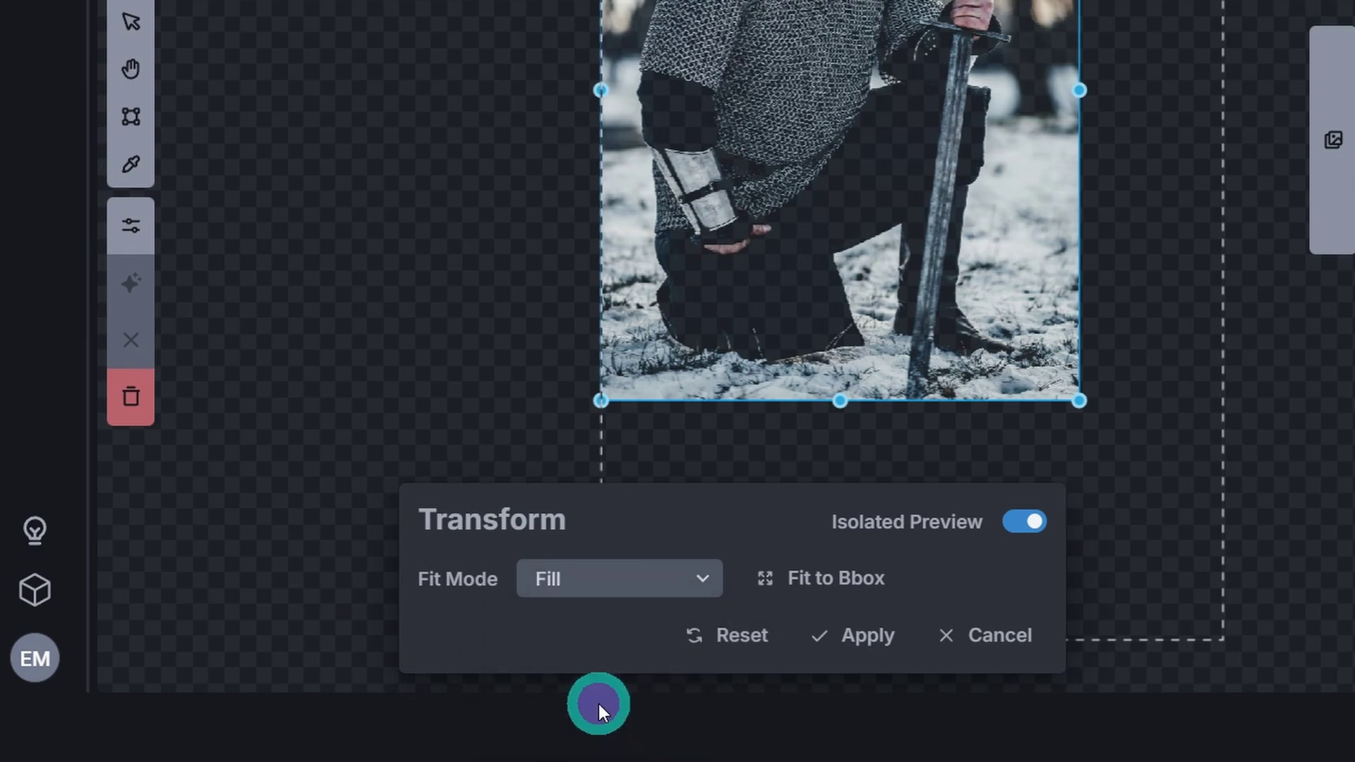
{"action": "left_click", "coordinate": [835, 592]}
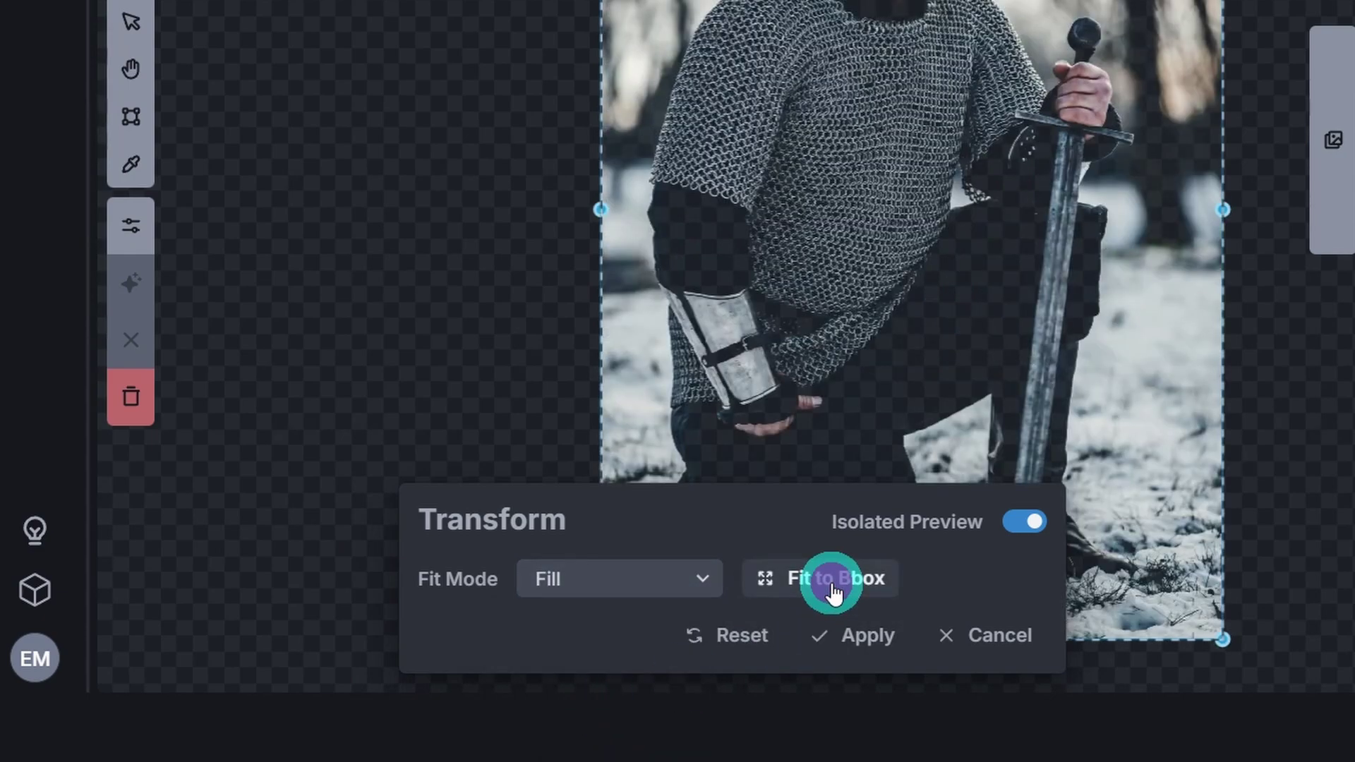
{"action": "left_click", "coordinate": [879, 641]}
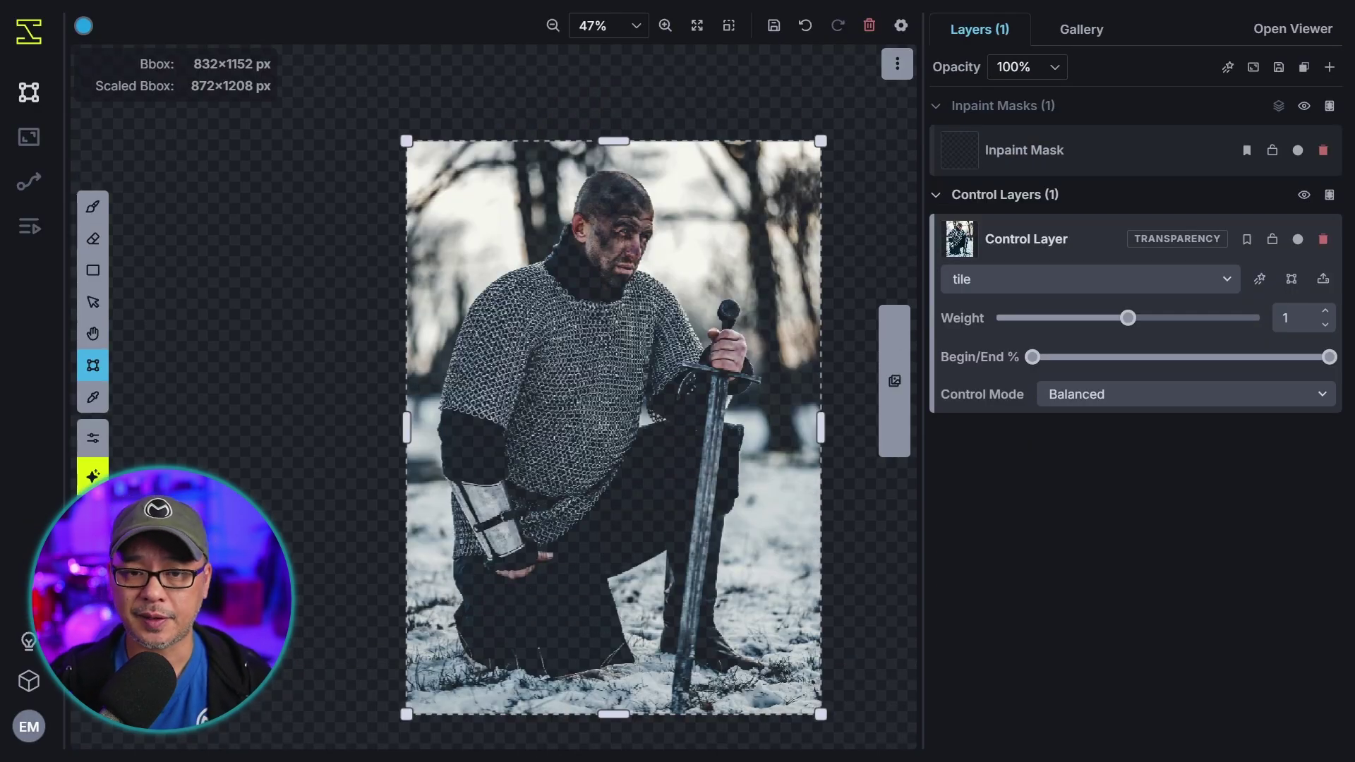
{"action": "left_click_drag", "start_coordinate": [923, 211], "coordinate": [995, 211]}
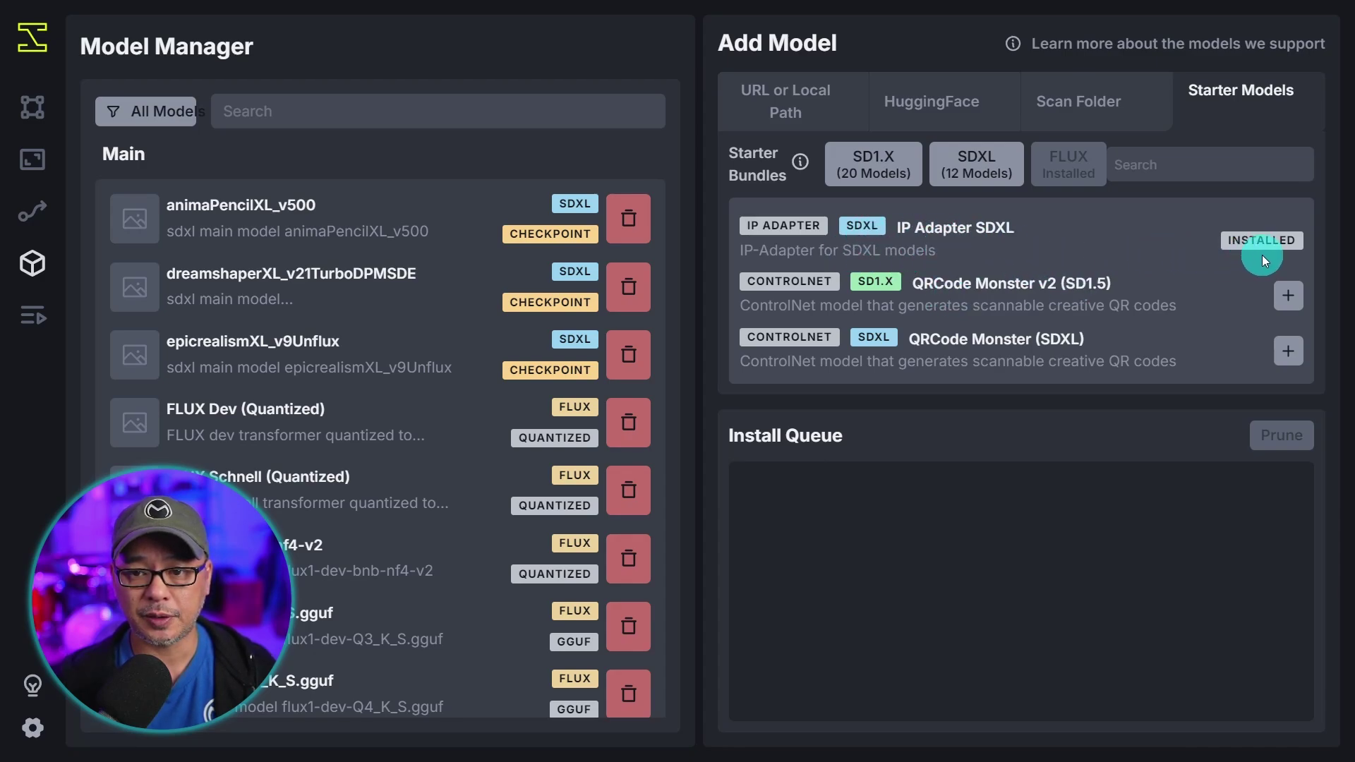
Step: Scroll the SDXL ControlNet starter models, where depth-sdxl shows as installed
{"action": "scroll", "coordinate": [1069, 259], "scroll_direction": "down", "scroll_amount": 15}
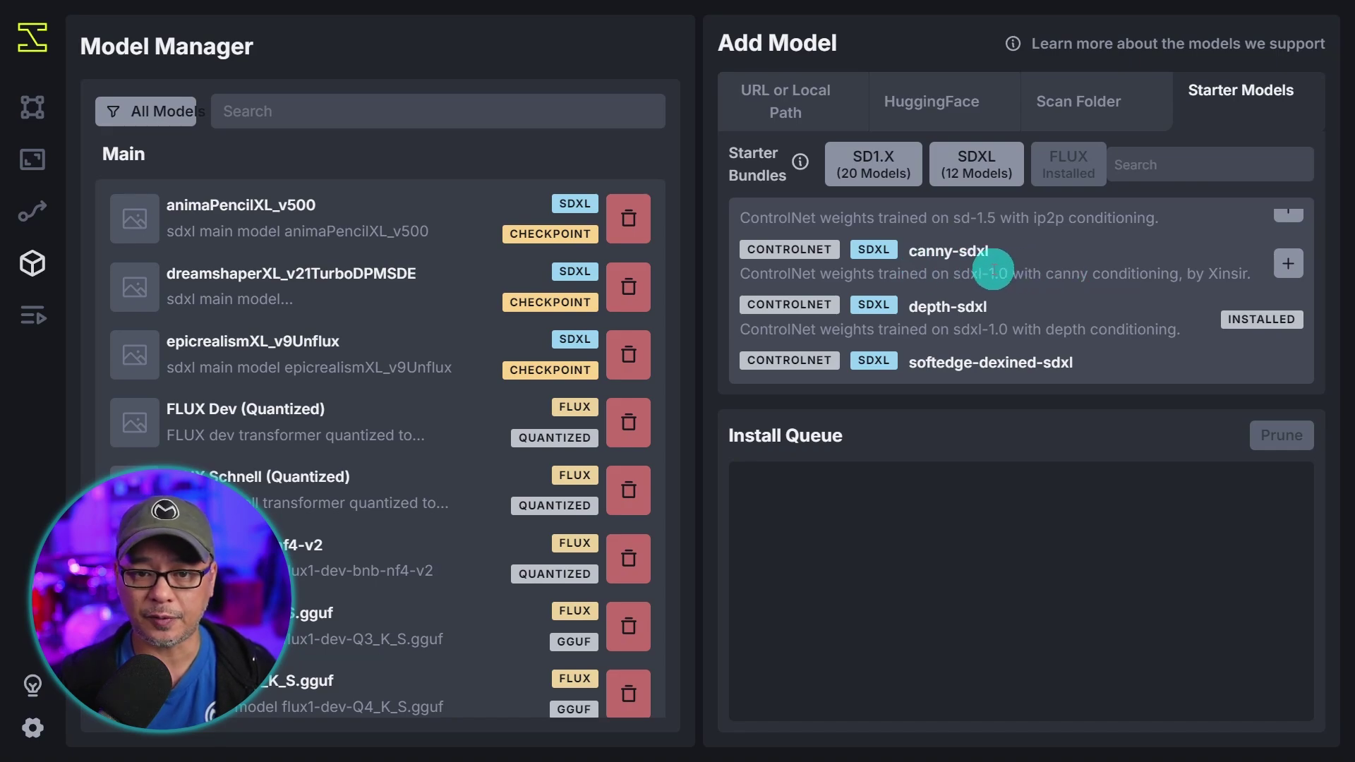
{"action": "scroll", "coordinate": [1073, 290], "scroll_direction": "down", "scroll_amount": 4}
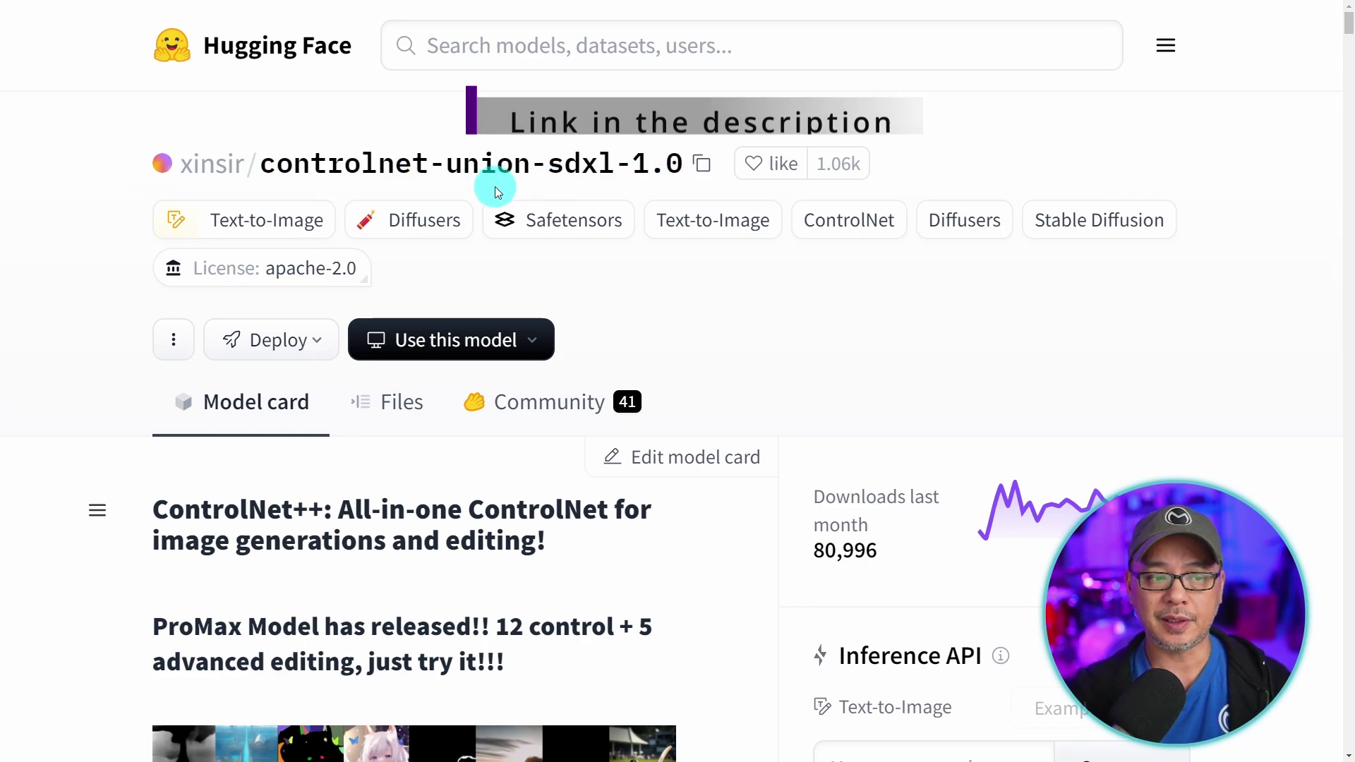
Step: Scroll through the controlnet-union-sdxl-1.0 model card on Hugging Face
{"action": "scroll", "coordinate": [499, 254], "scroll_direction": "down", "scroll_amount": 4}
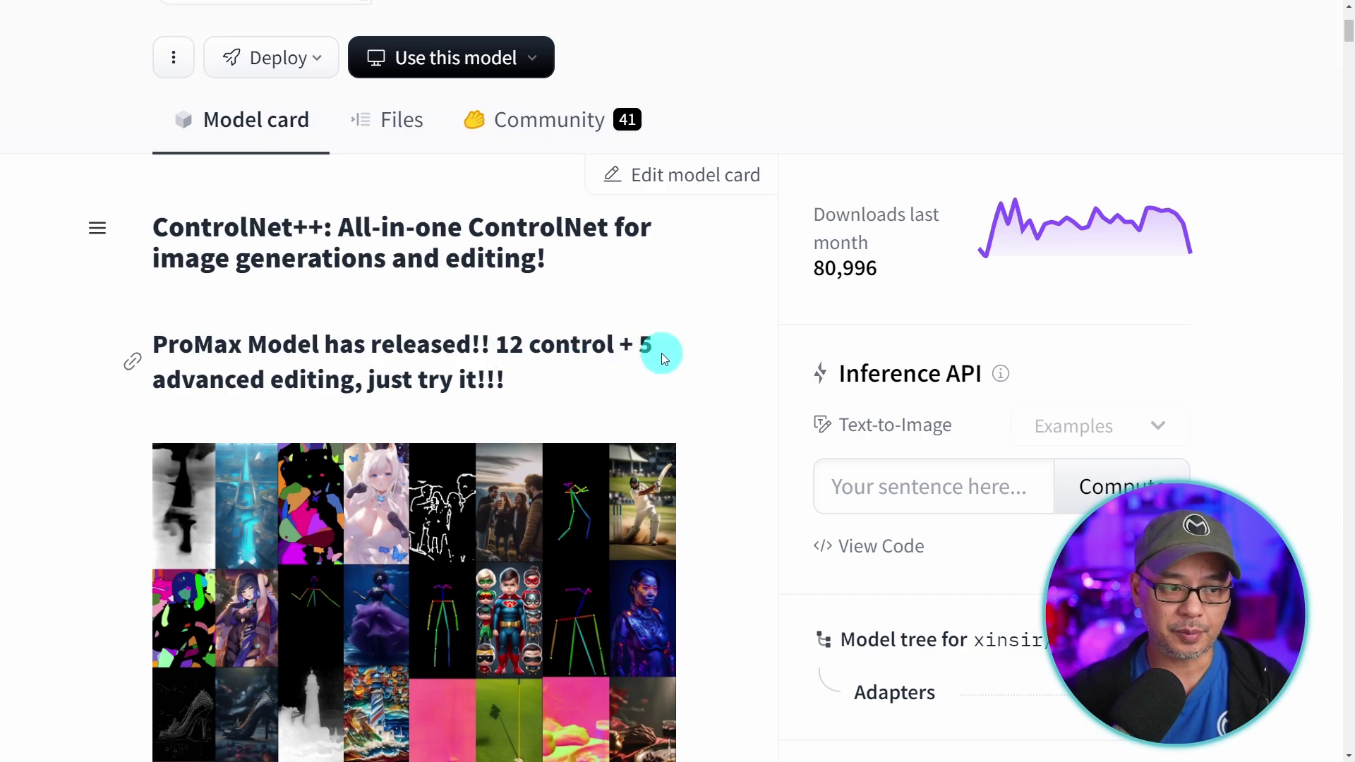
{"action": "scroll", "coordinate": [353, 400], "scroll_direction": "down", "scroll_amount": 2}
{"action": "scroll", "coordinate": [350, 395], "scroll_direction": "down", "scroll_amount": 1}
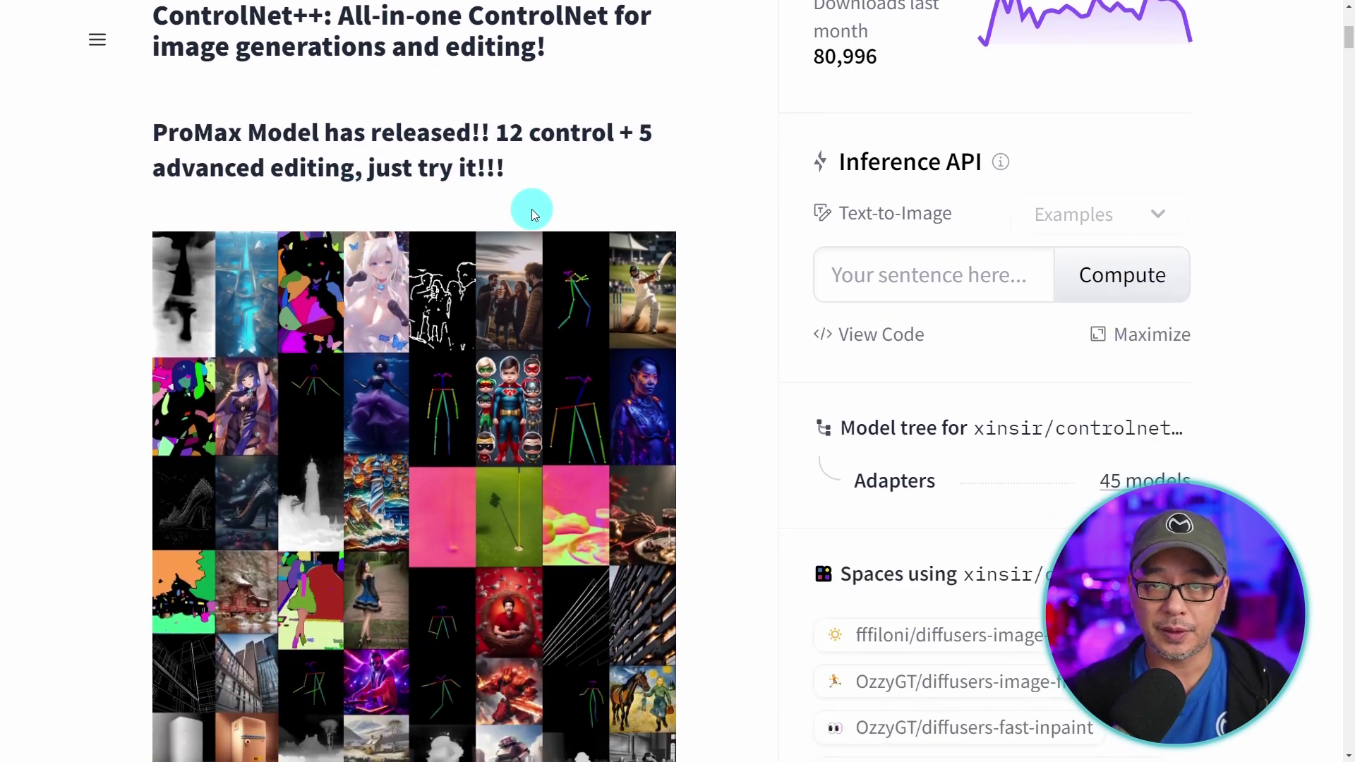
{"action": "scroll", "coordinate": [531, 209], "scroll_direction": "up", "scroll_amount": 7}
Step: View the repository's file list, then copy the repository name
{"action": "left_click", "coordinate": [406, 413]}
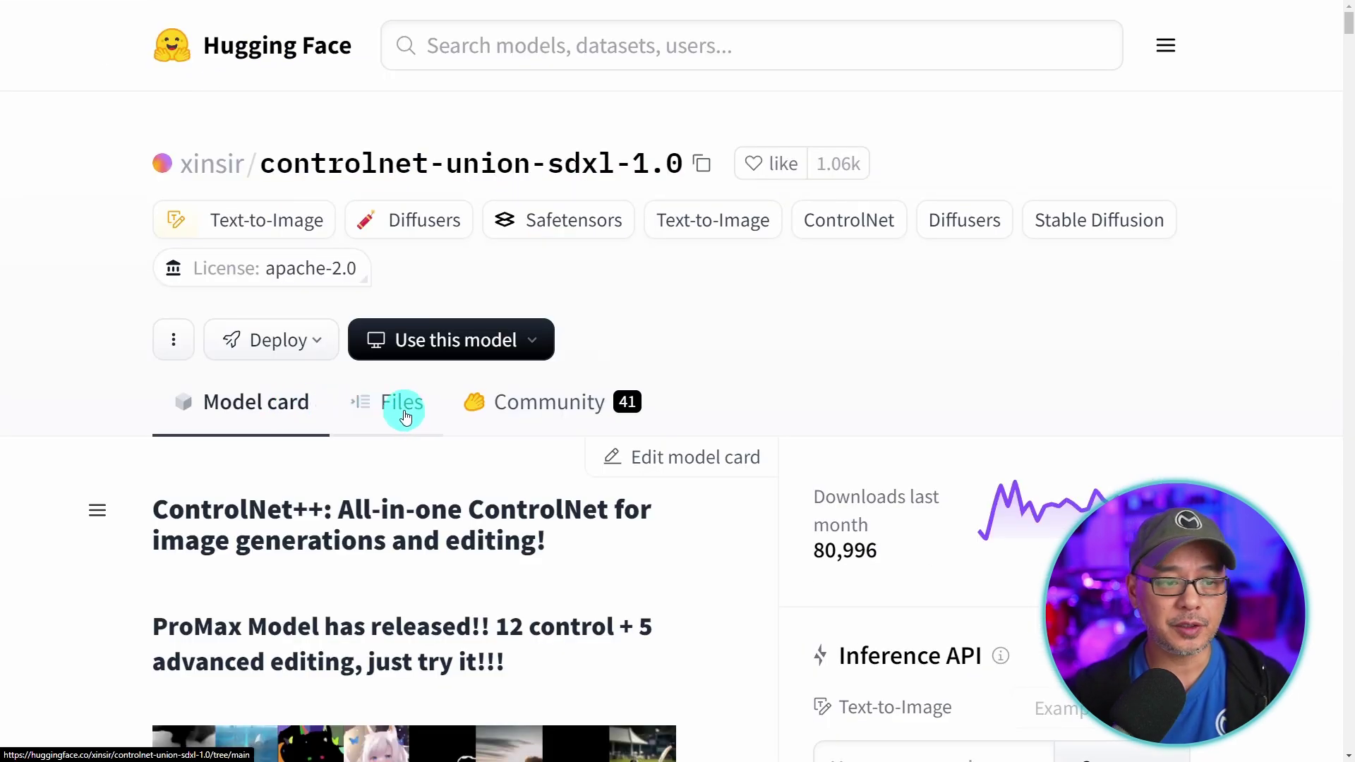
{"action": "key", "text": "ctrl+minus"}
{"action": "scroll", "coordinate": [503, 571], "scroll_direction": "down", "scroll_amount": 3}
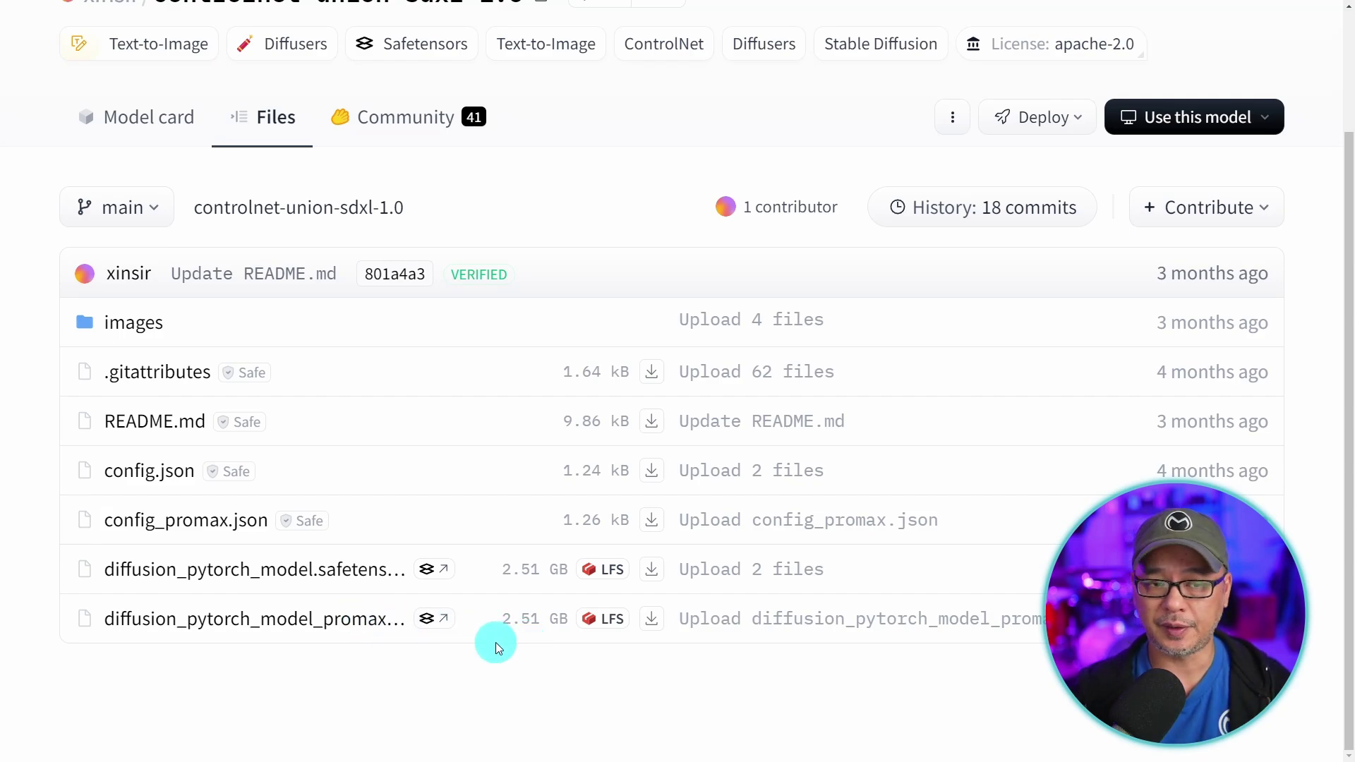
{"action": "key", "text": "ctrl+plus"}
{"action": "left_click", "coordinate": [715, 205]}
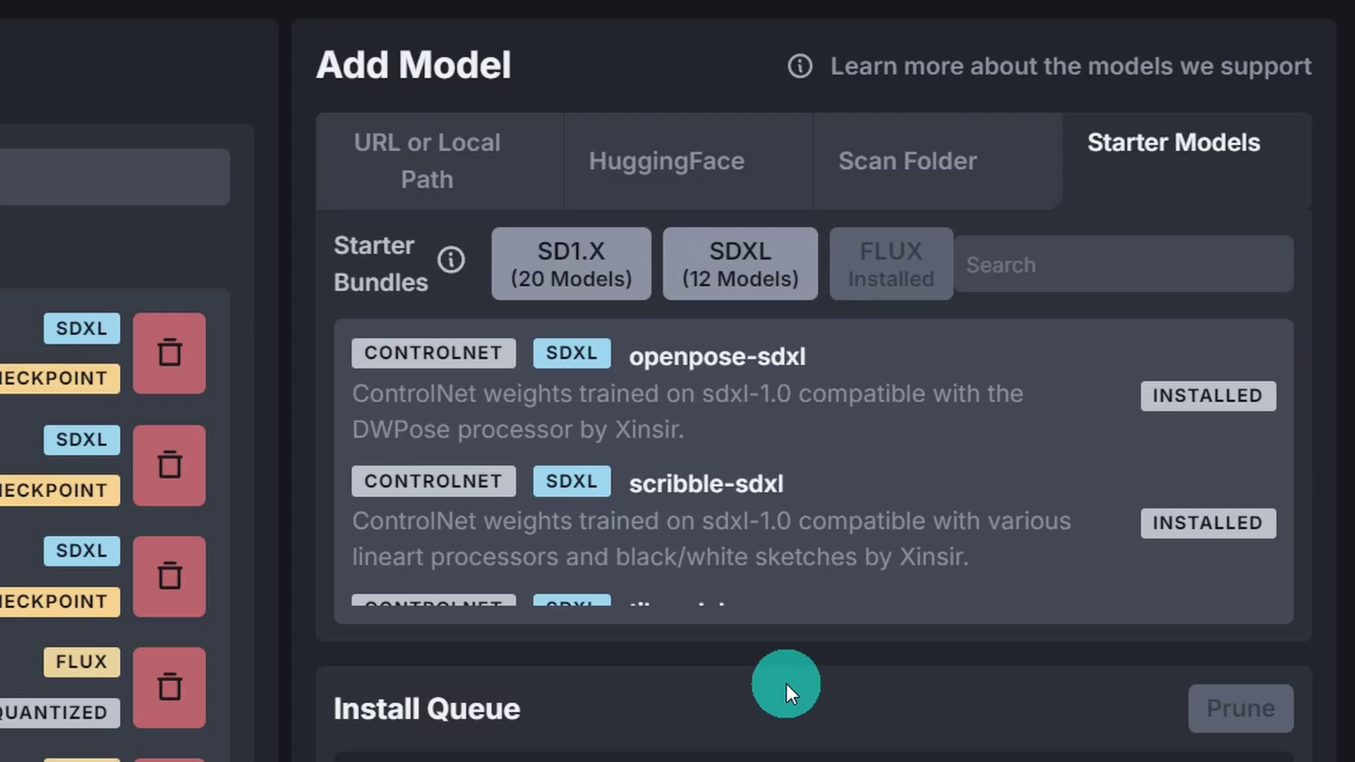
Step: Paste xinsir/controlnet-union-sdxl-1.0 into the HuggingFace tab's Repo ID field
{"action": "left_click", "coordinate": [676, 175]}
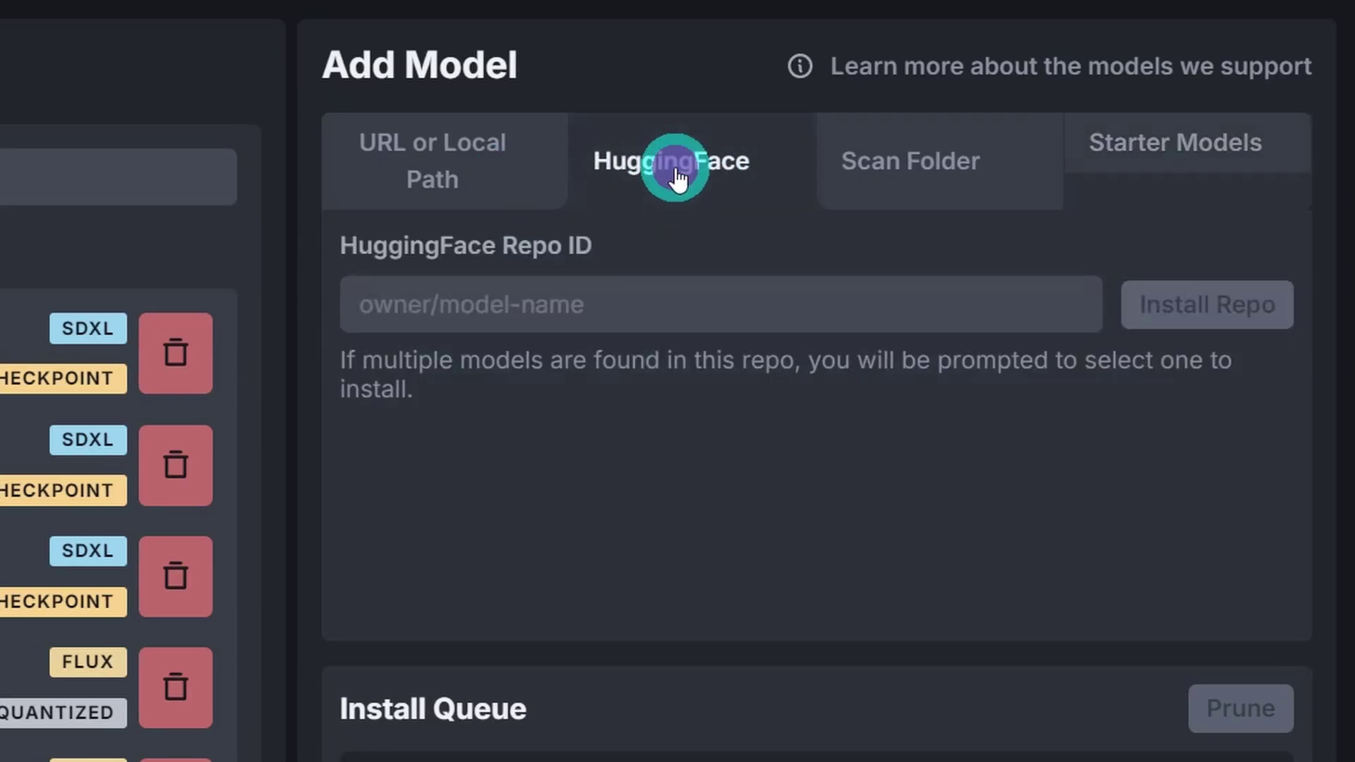
{"action": "left_click", "coordinate": [635, 301]}
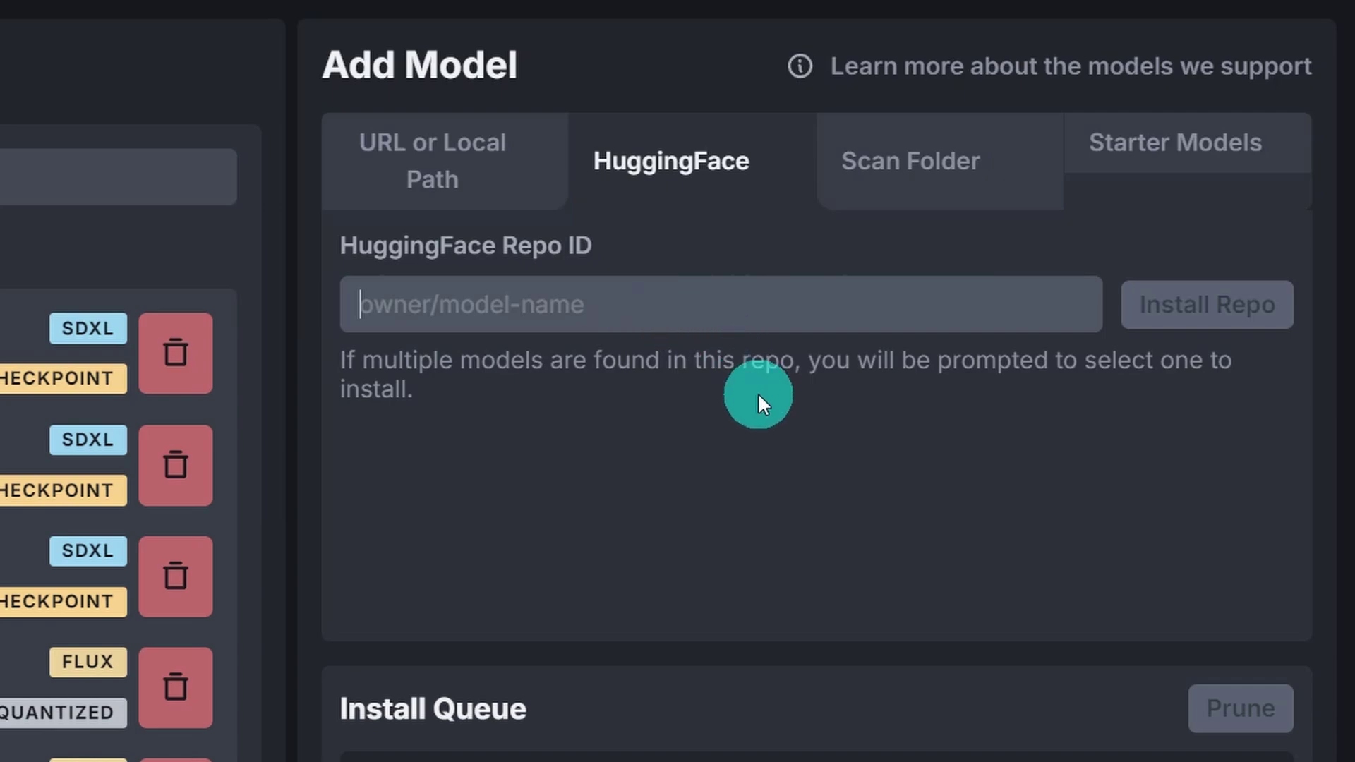
{"action": "key", "text": "ctrl+v"}
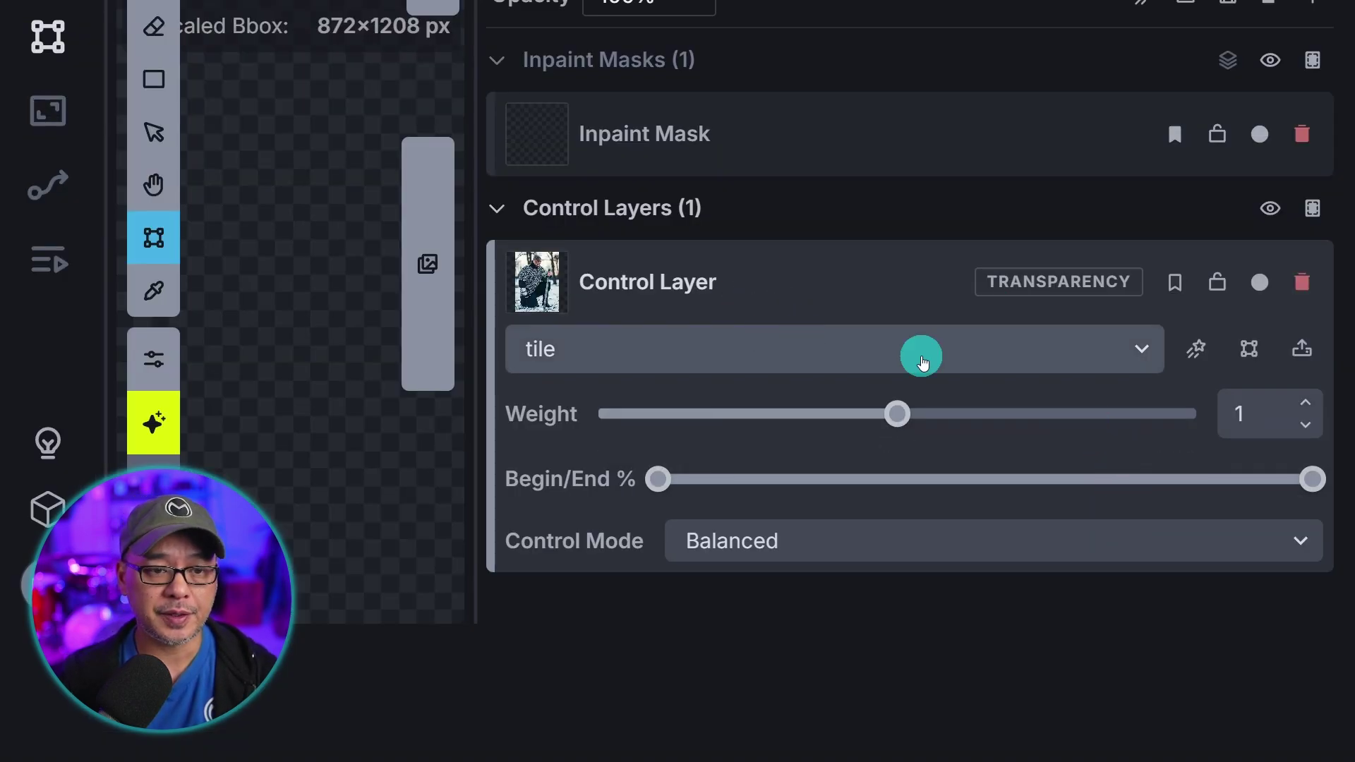
Step: Set the control layer to controlnet-union-sdxl-1.0-Promax, weight 0.7, ending near 70%, and open its Filter
{"action": "left_click", "coordinate": [900, 349]}
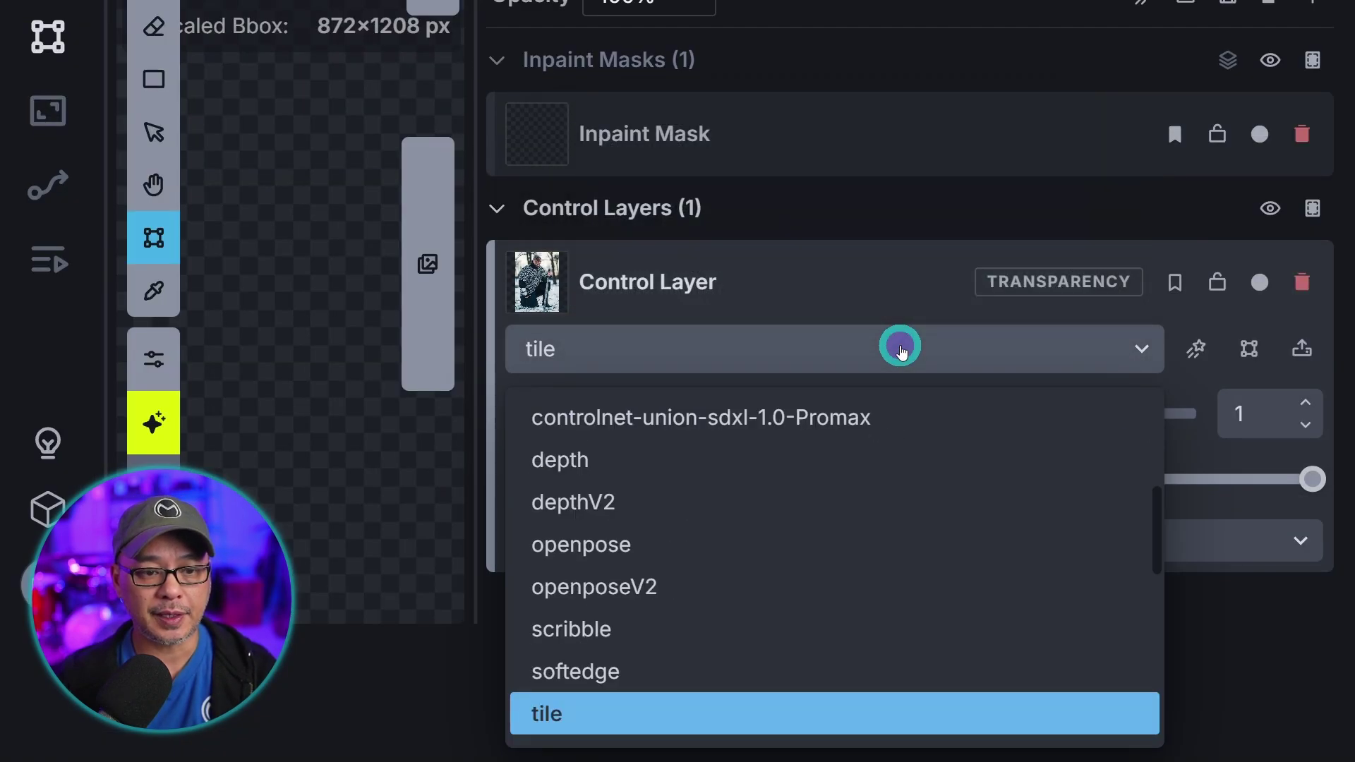
{"action": "left_click", "coordinate": [832, 423]}
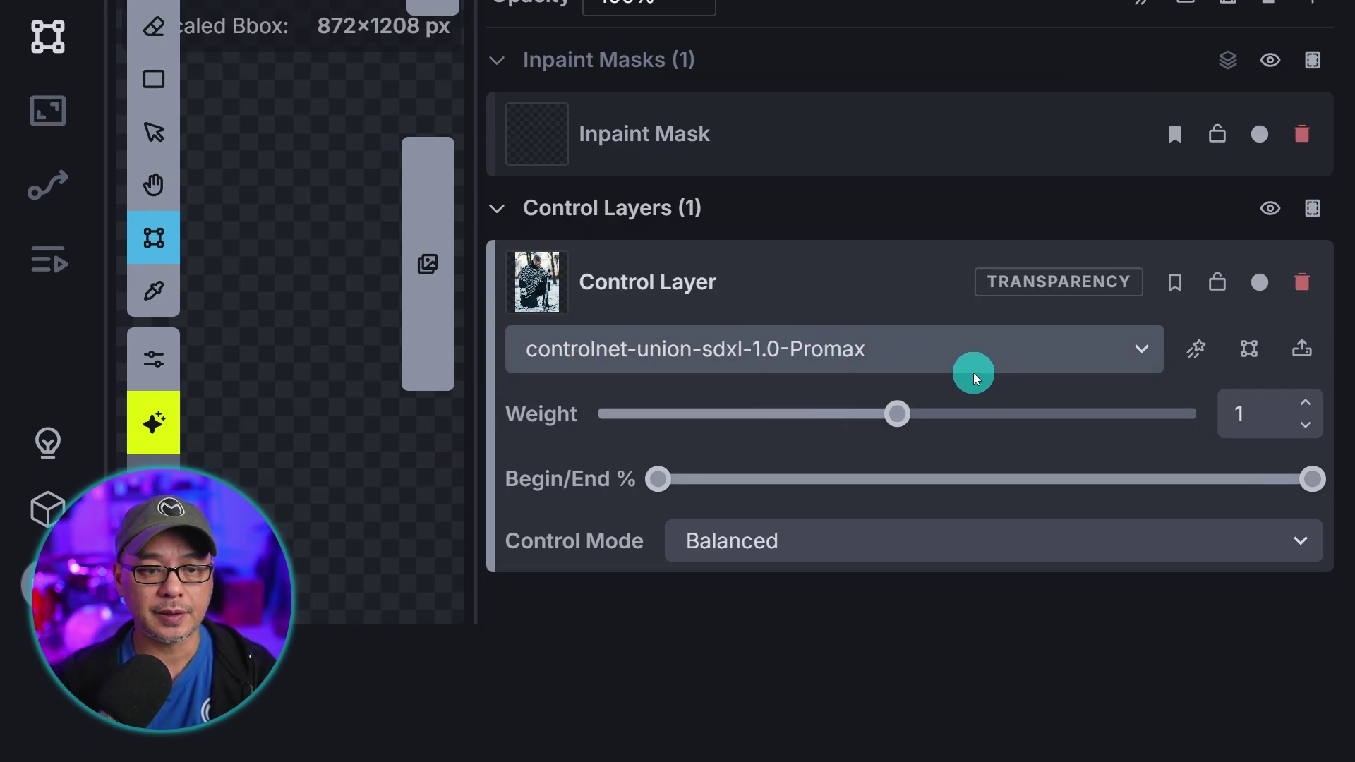
{"action": "left_click_drag", "start_coordinate": [897, 413], "coordinate": [809, 418]}
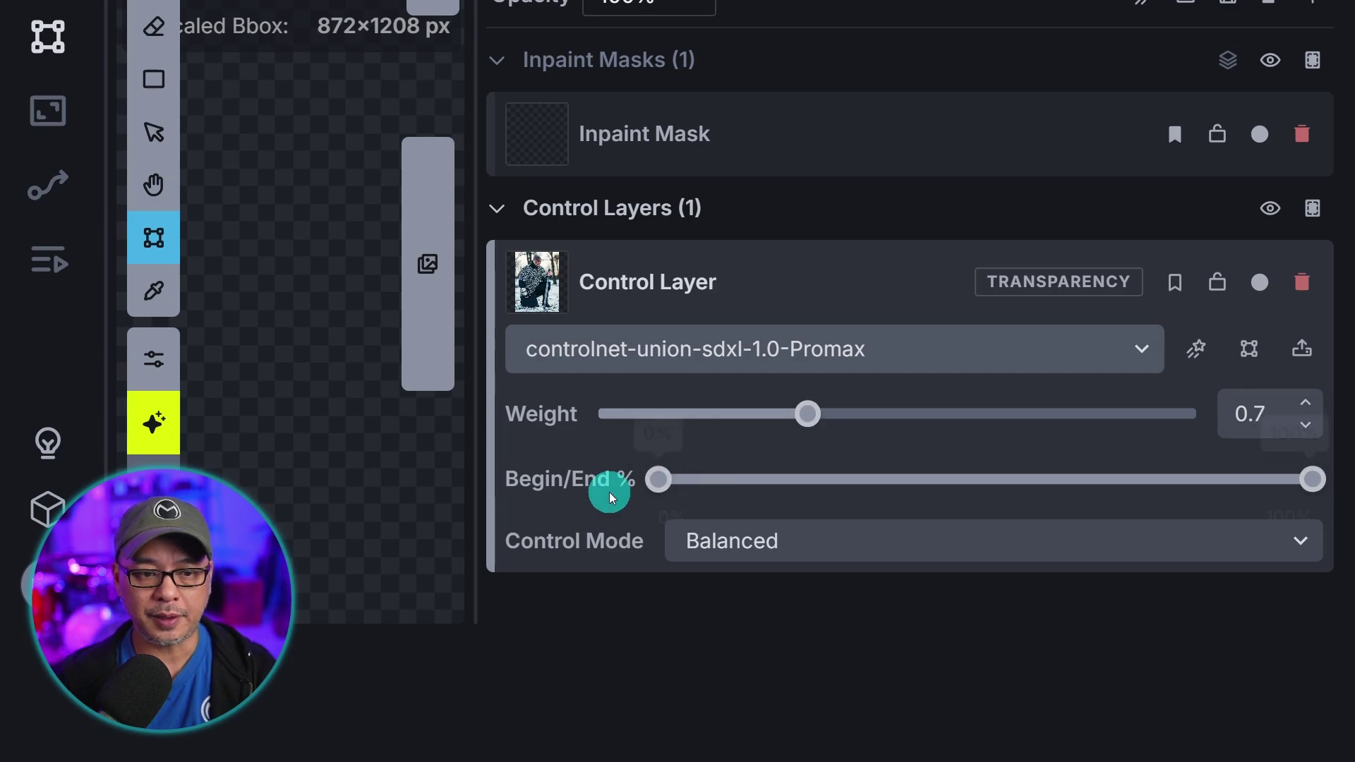
{"action": "left_click_drag", "start_coordinate": [1310, 480], "coordinate": [1124, 489]}
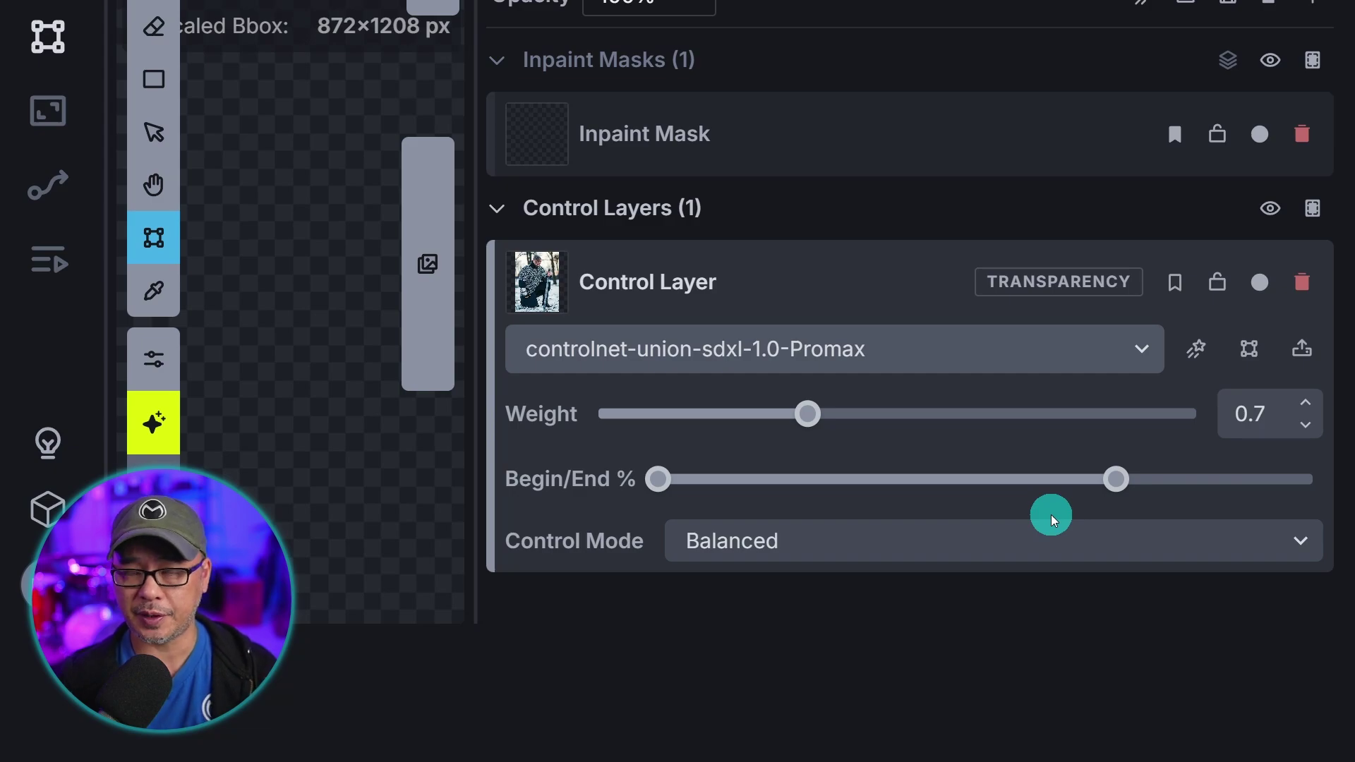
{"action": "mouse_move", "coordinate": [1121, 502]}
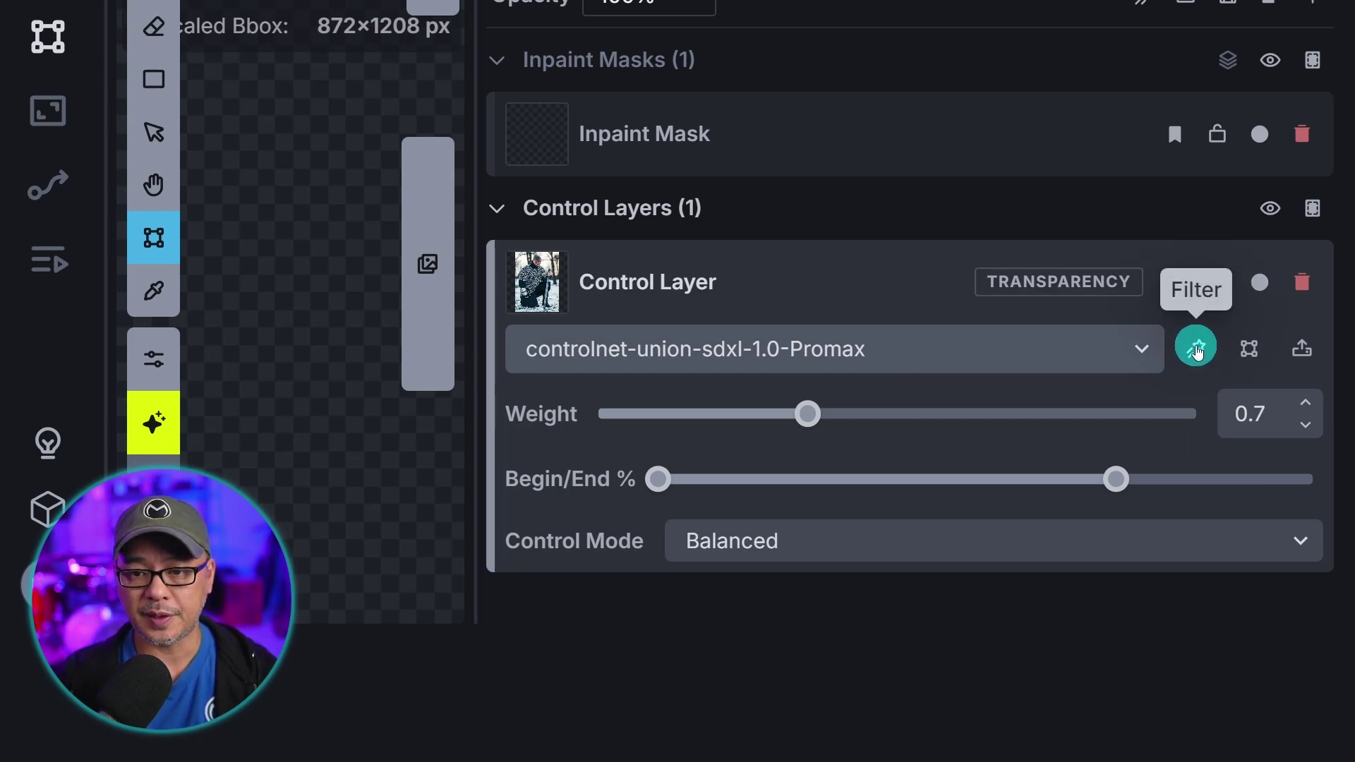
{"action": "left_click", "coordinate": [1197, 351]}
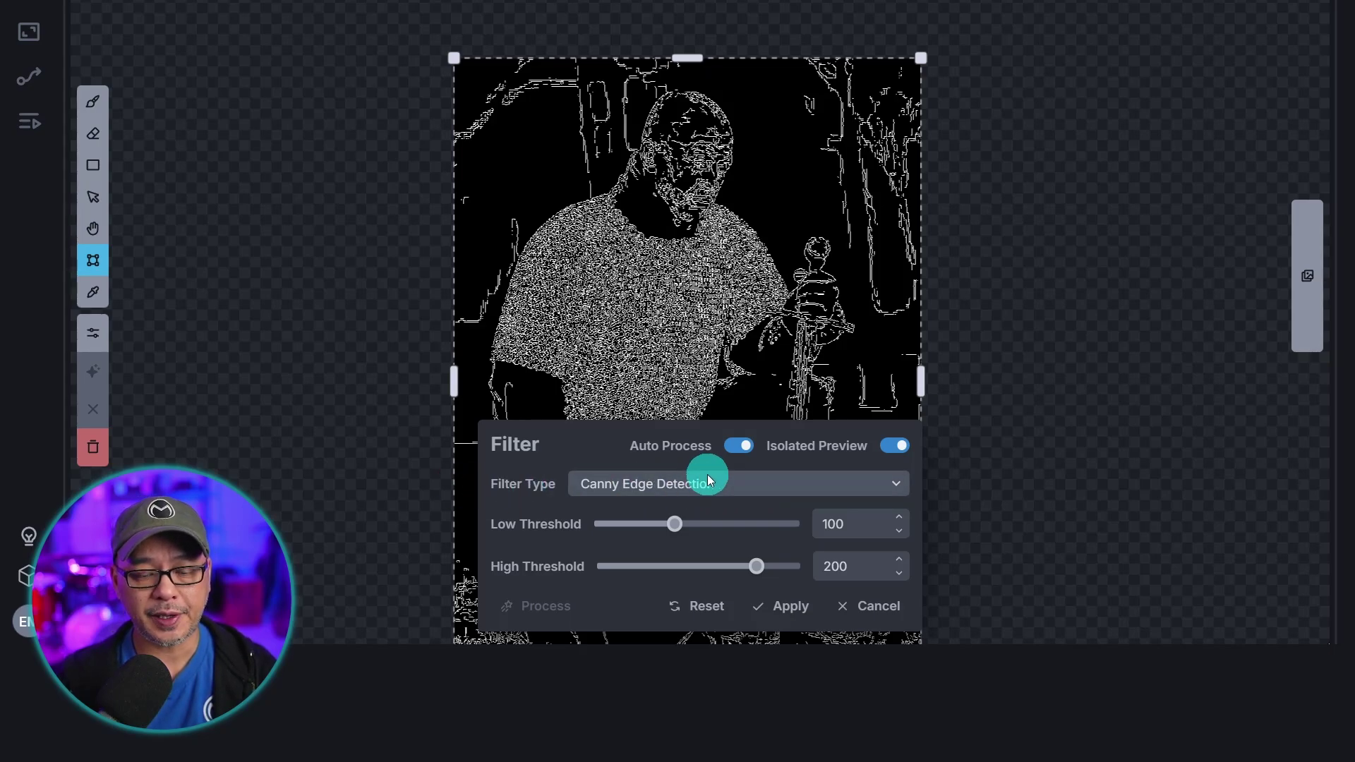
Step: Apply a Depth Anything filter with the Small v2 model to the knight control image
{"action": "left_click", "coordinate": [718, 487]}
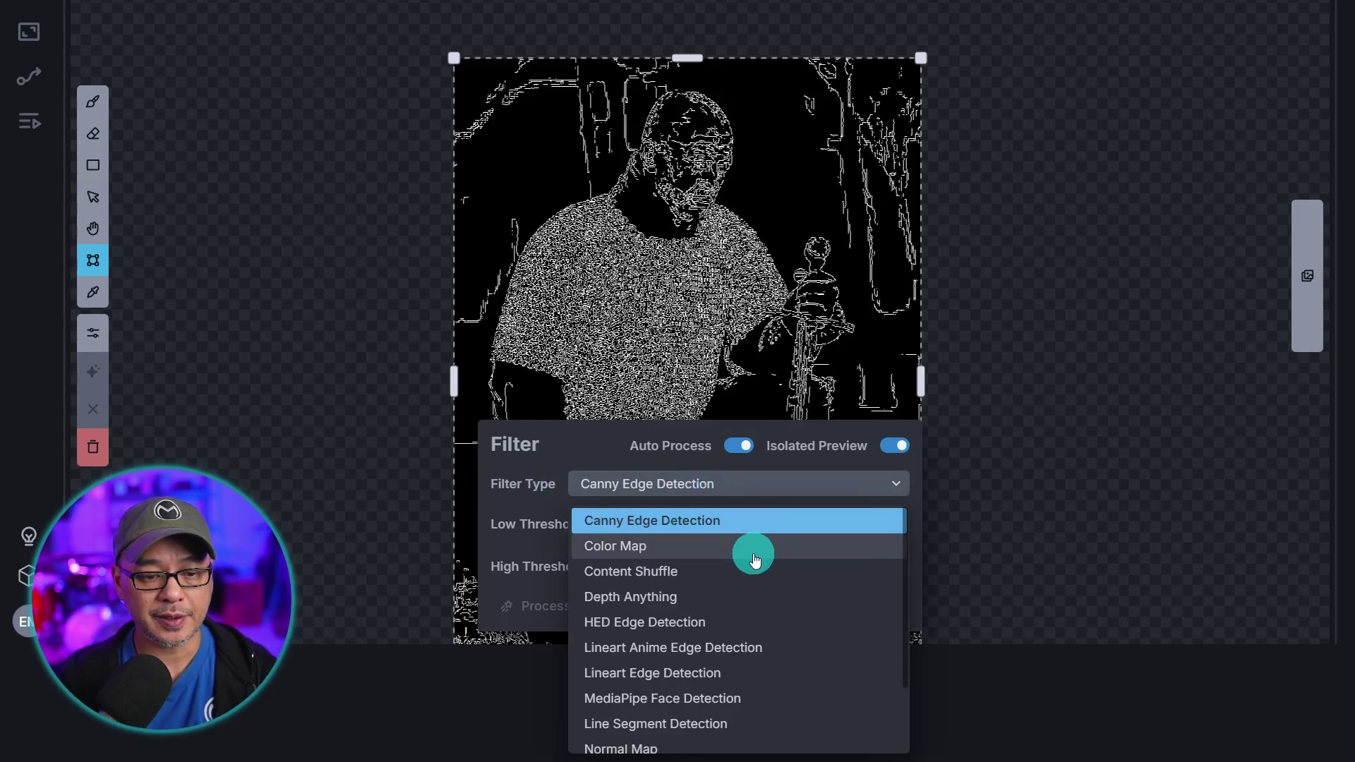
{"action": "left_click", "coordinate": [670, 599]}
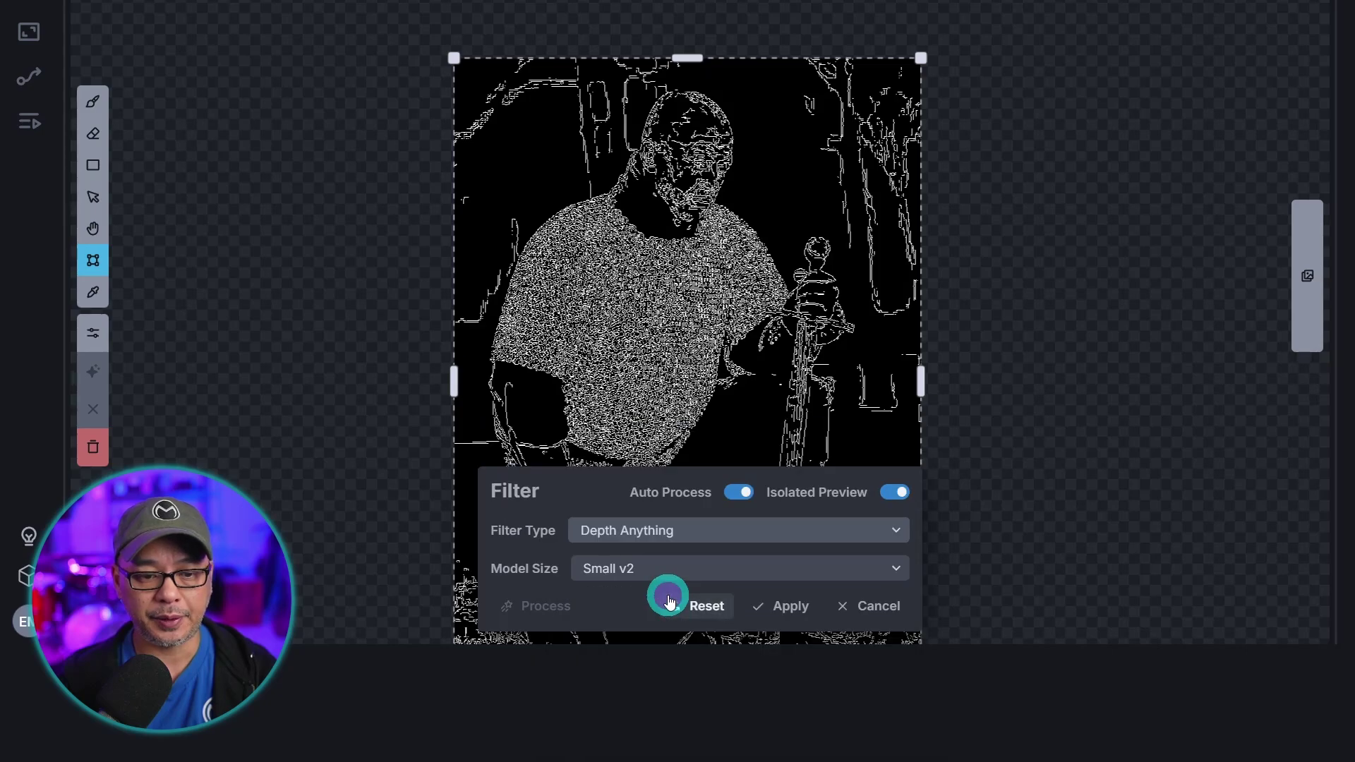
{"action": "left_click", "coordinate": [693, 570]}
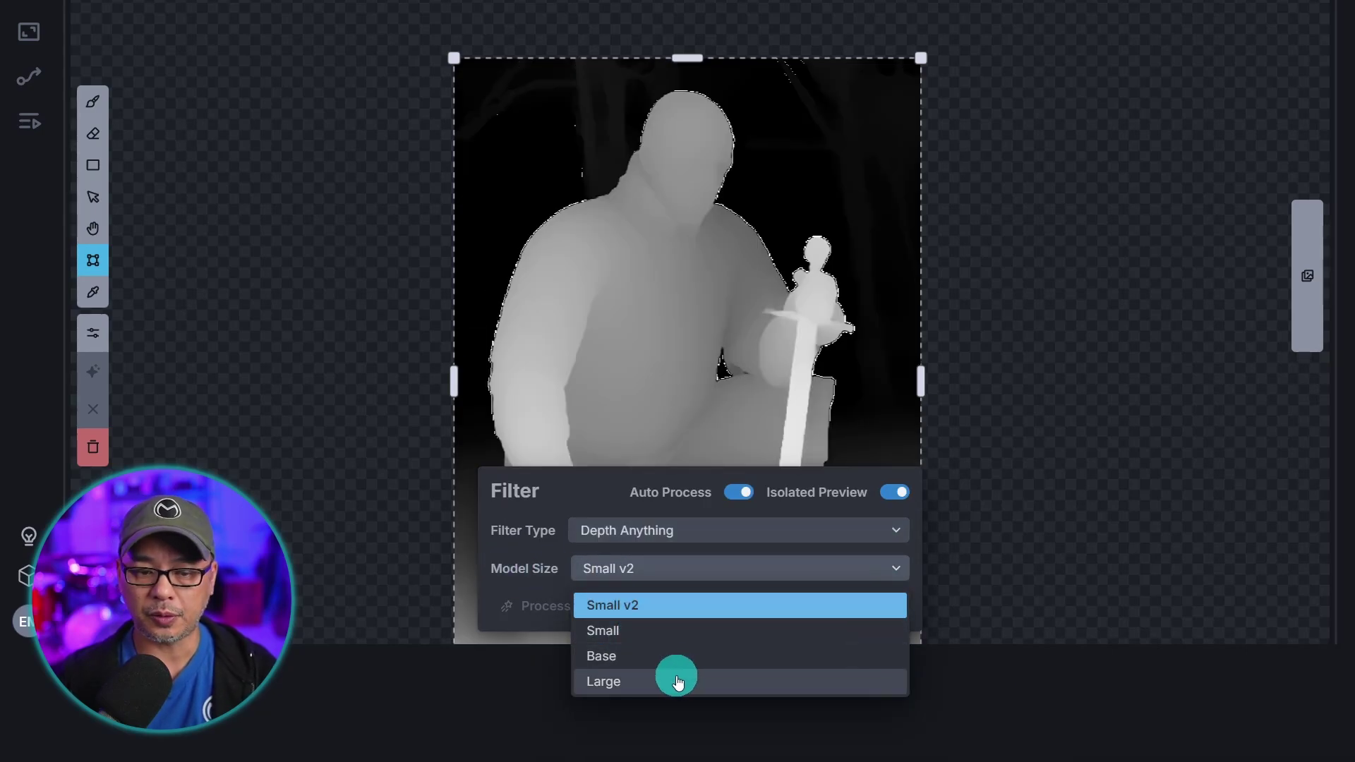
{"action": "left_click", "coordinate": [667, 614]}
{"action": "left_click", "coordinate": [792, 616]}
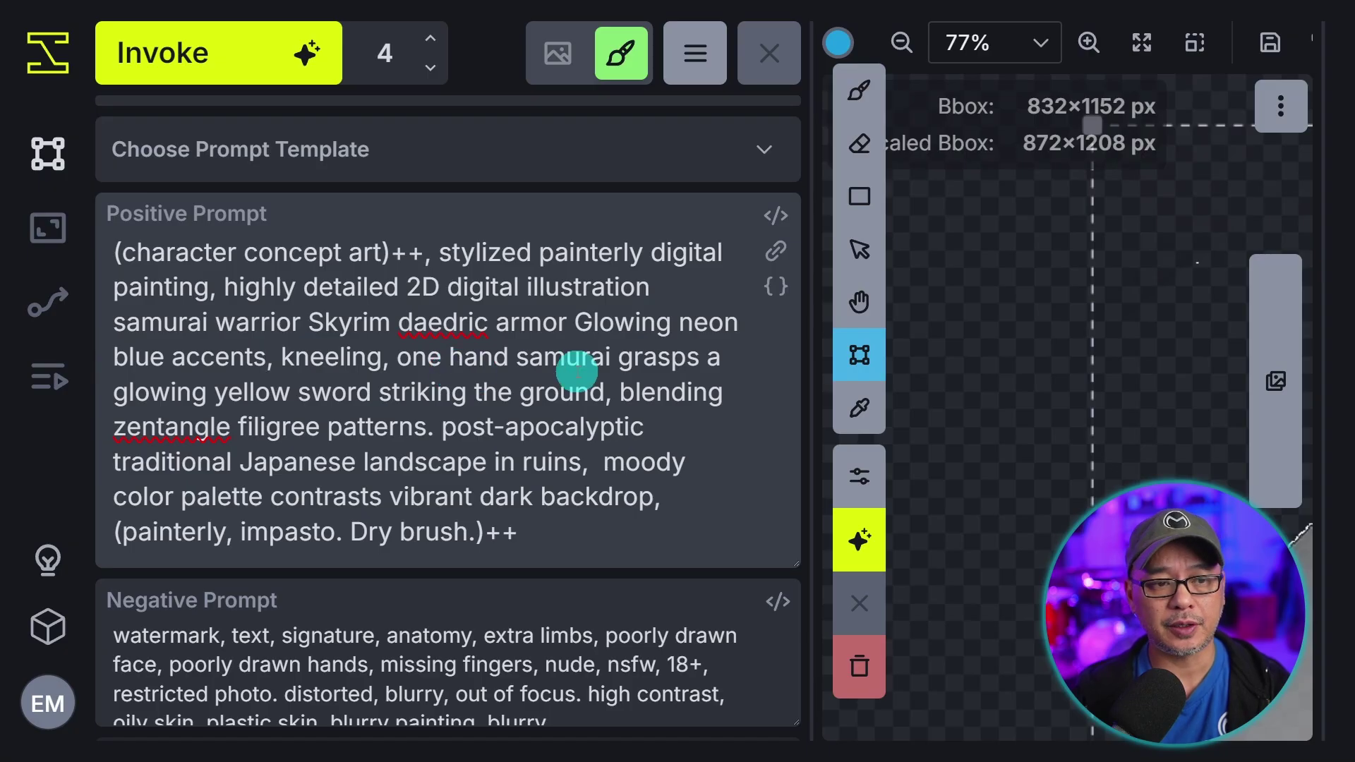
Step: Highlight the 'neon blue accents' and 'glowing yellow sword' phrases in the positive prompt
{"action": "left_click_drag", "start_coordinate": [575, 323], "coordinate": [274, 358]}
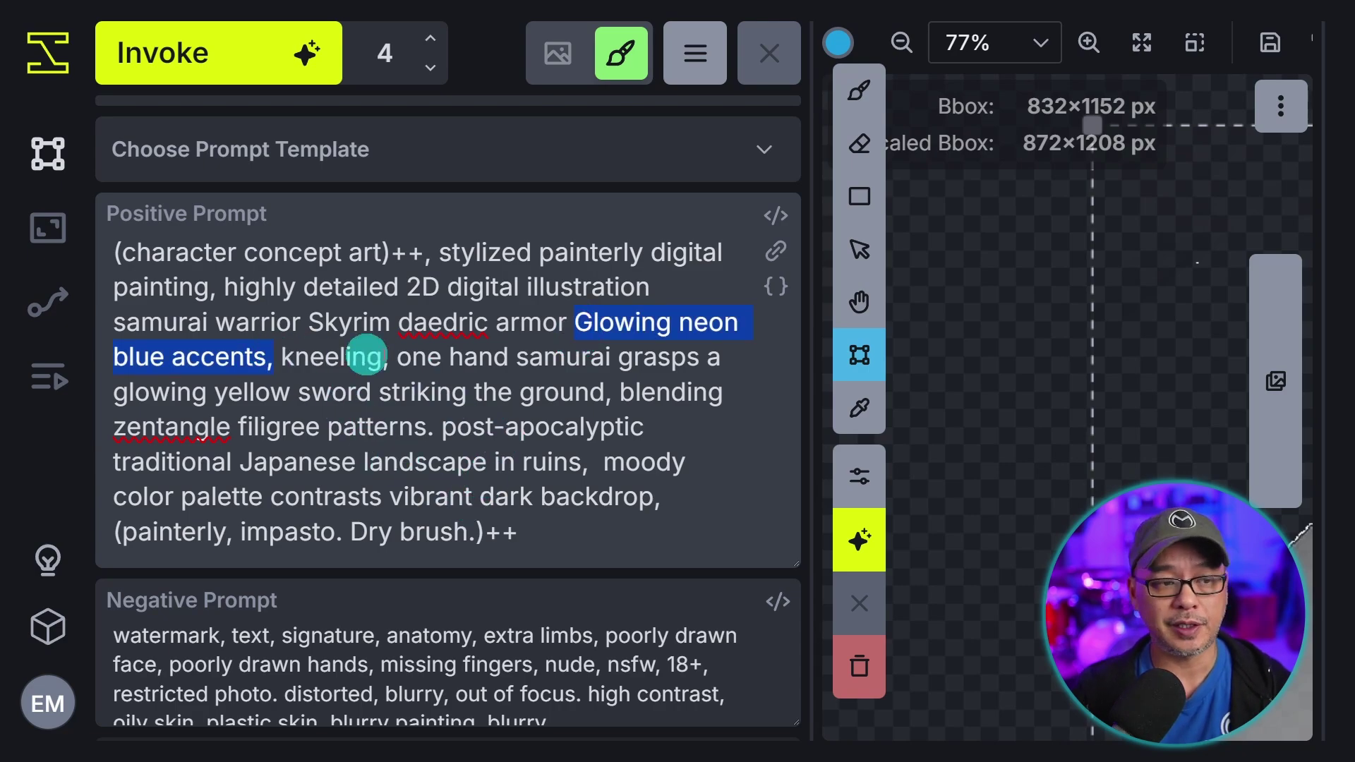
{"action": "left_click_drag", "start_coordinate": [379, 393], "coordinate": [113, 392]}
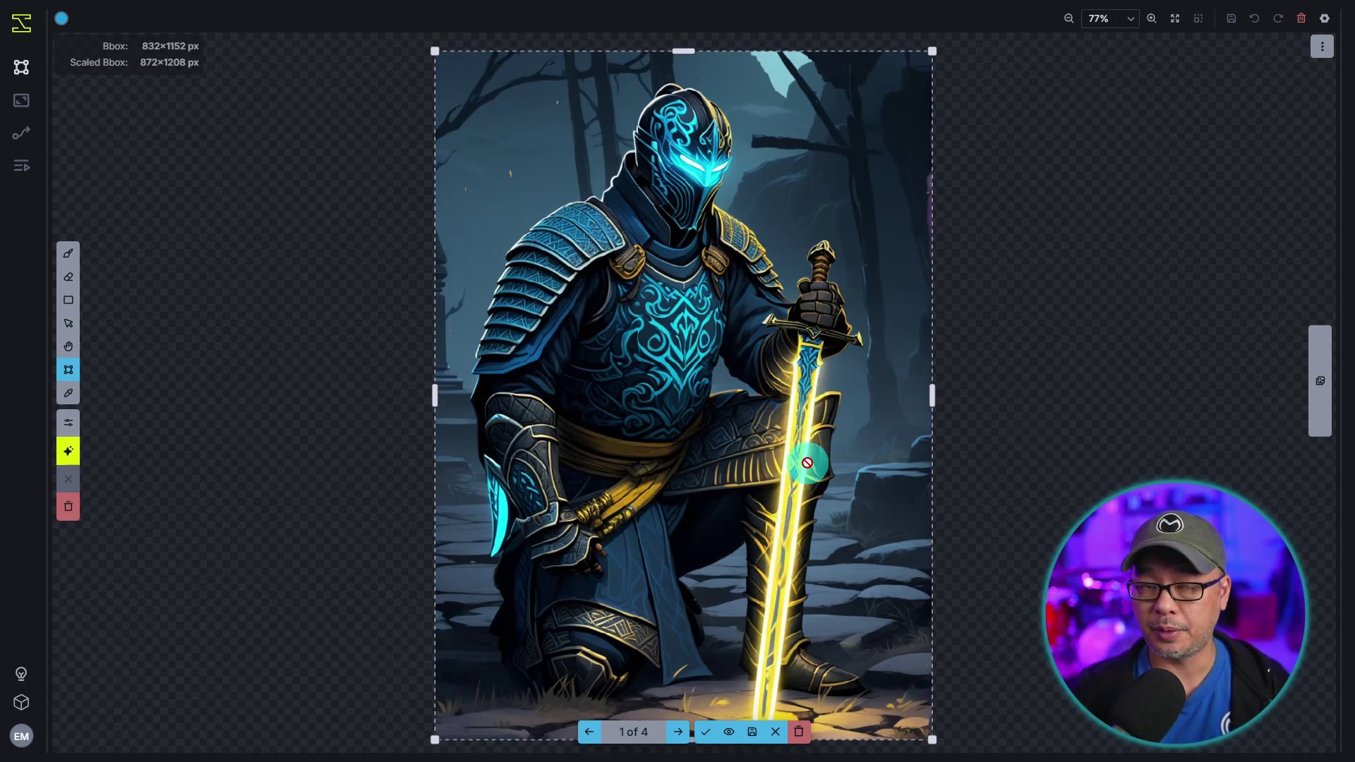
Step: Step through the staged knights to result 4 of 4 and accept it onto the canvas
{"action": "left_click", "coordinate": [678, 732]}
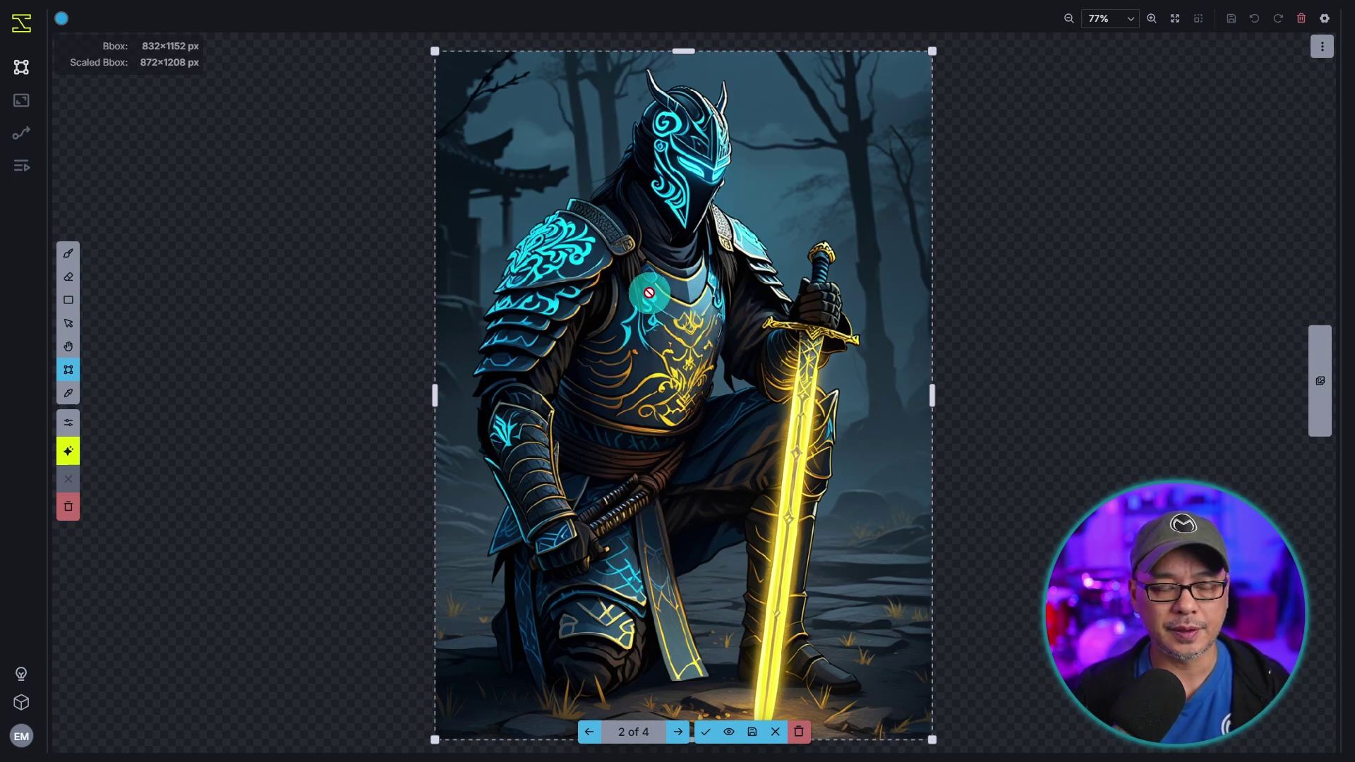
{"action": "left_click", "coordinate": [674, 734]}
{"action": "left_click", "coordinate": [674, 734]}
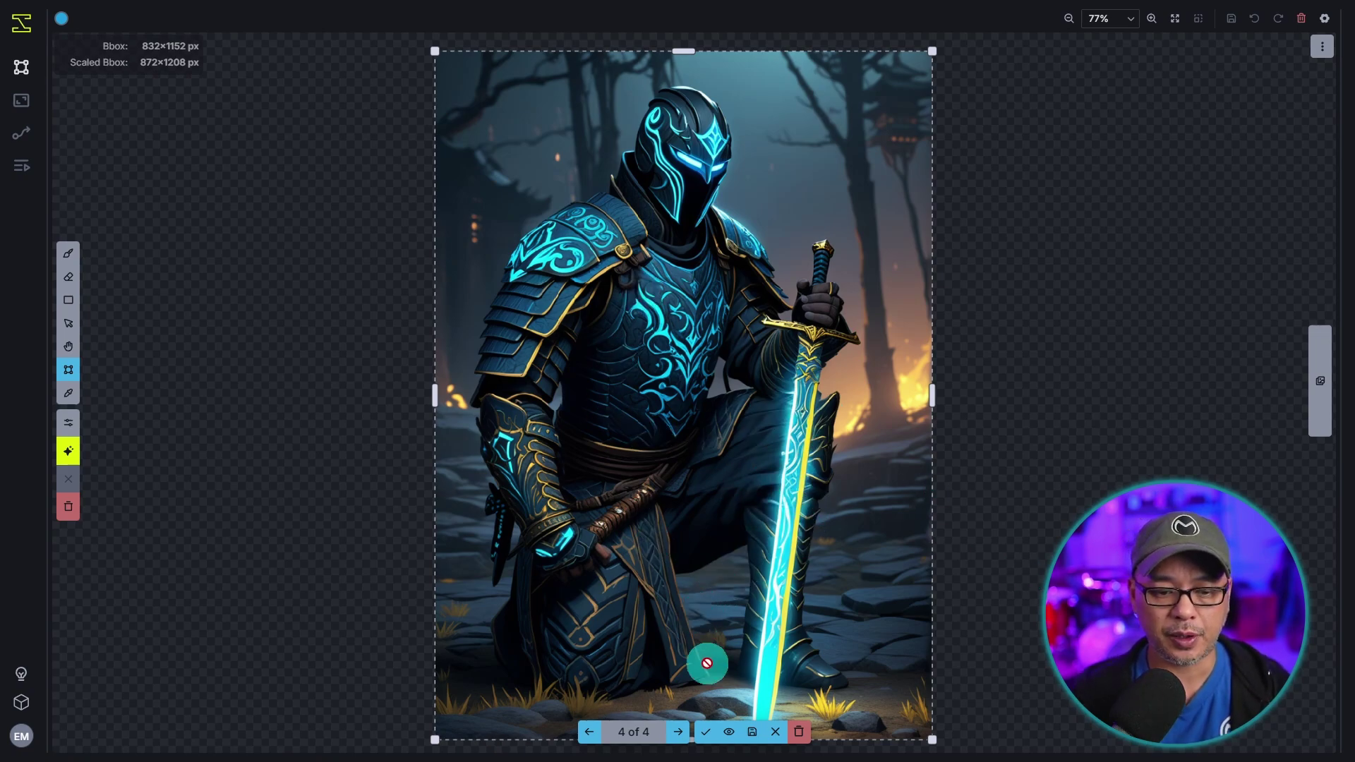
{"action": "left_click", "coordinate": [706, 734]}
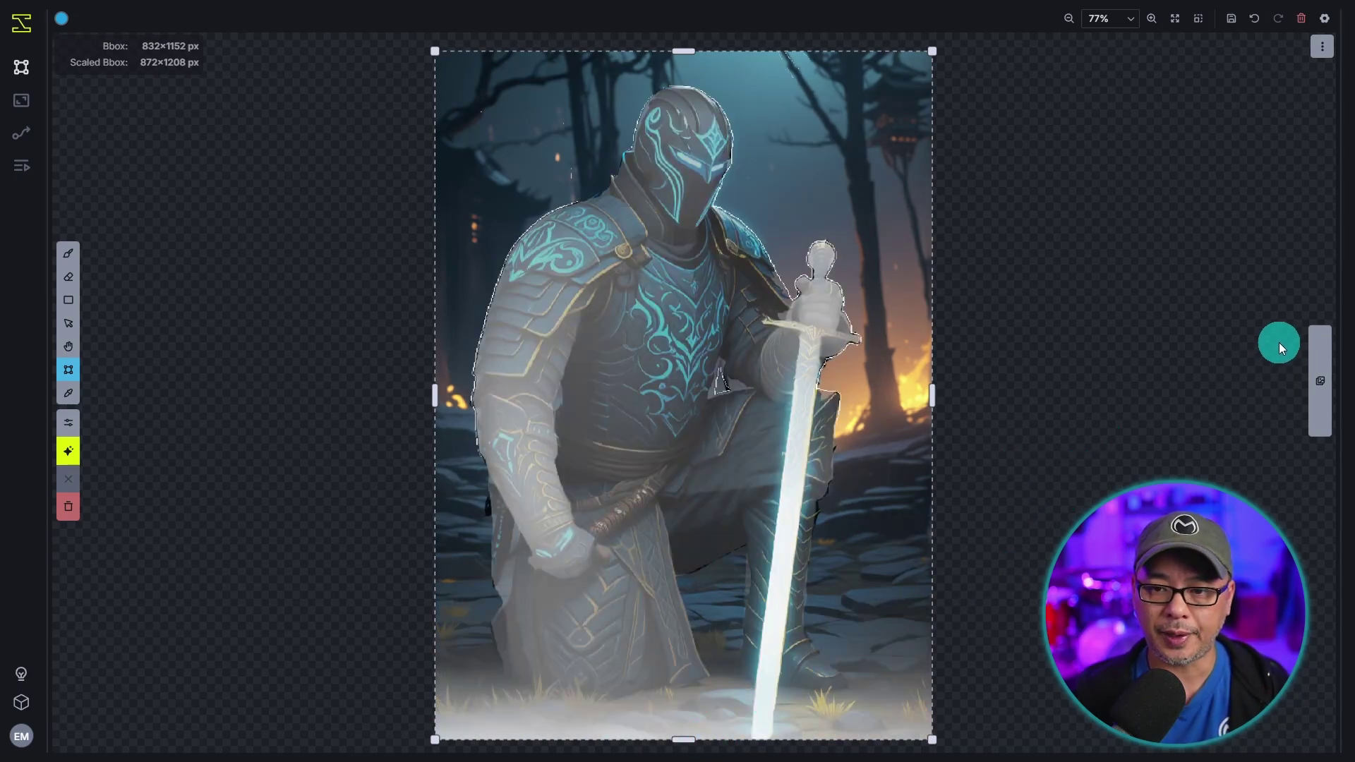
Step: Hide the depth control layer and add a Regional Guidance layer prompted 'Neon yellow sword'
{"action": "left_click", "coordinate": [1319, 349]}
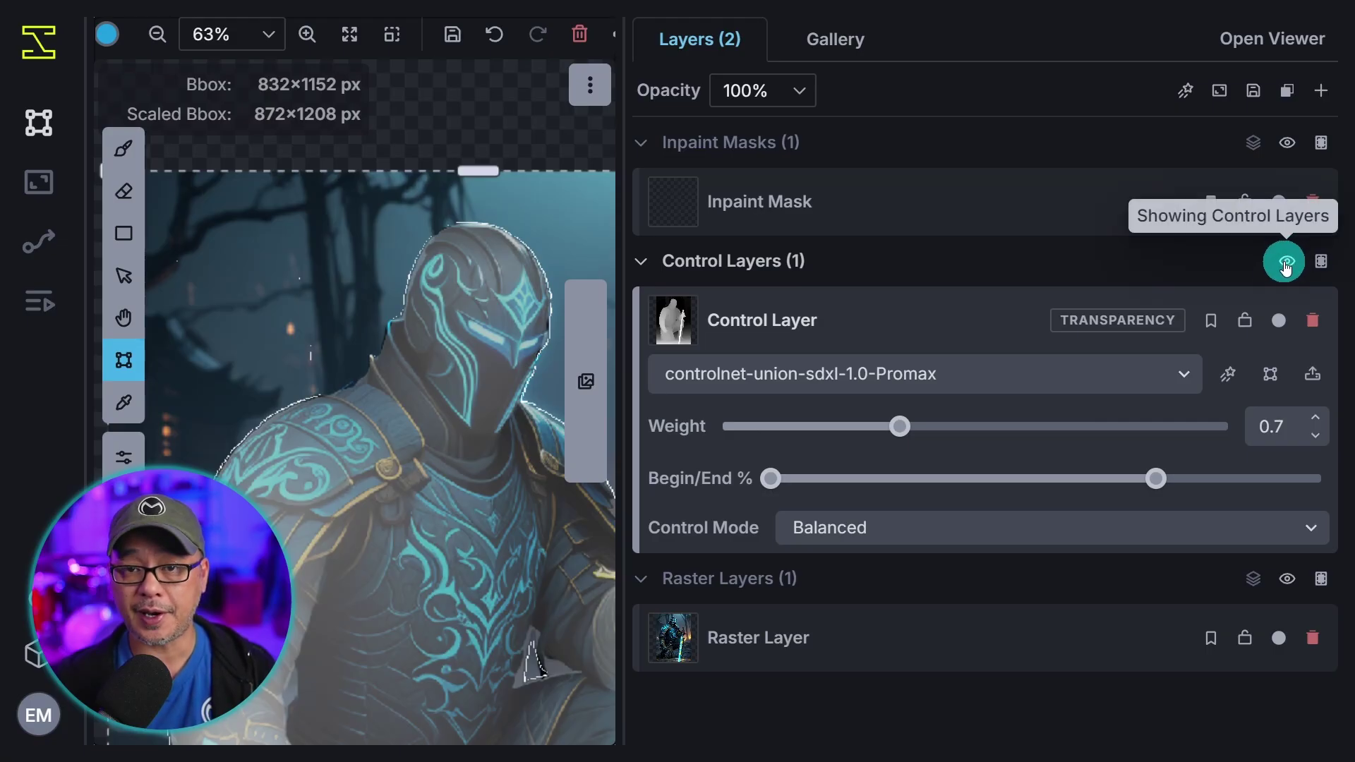
{"action": "left_click", "coordinate": [1285, 265]}
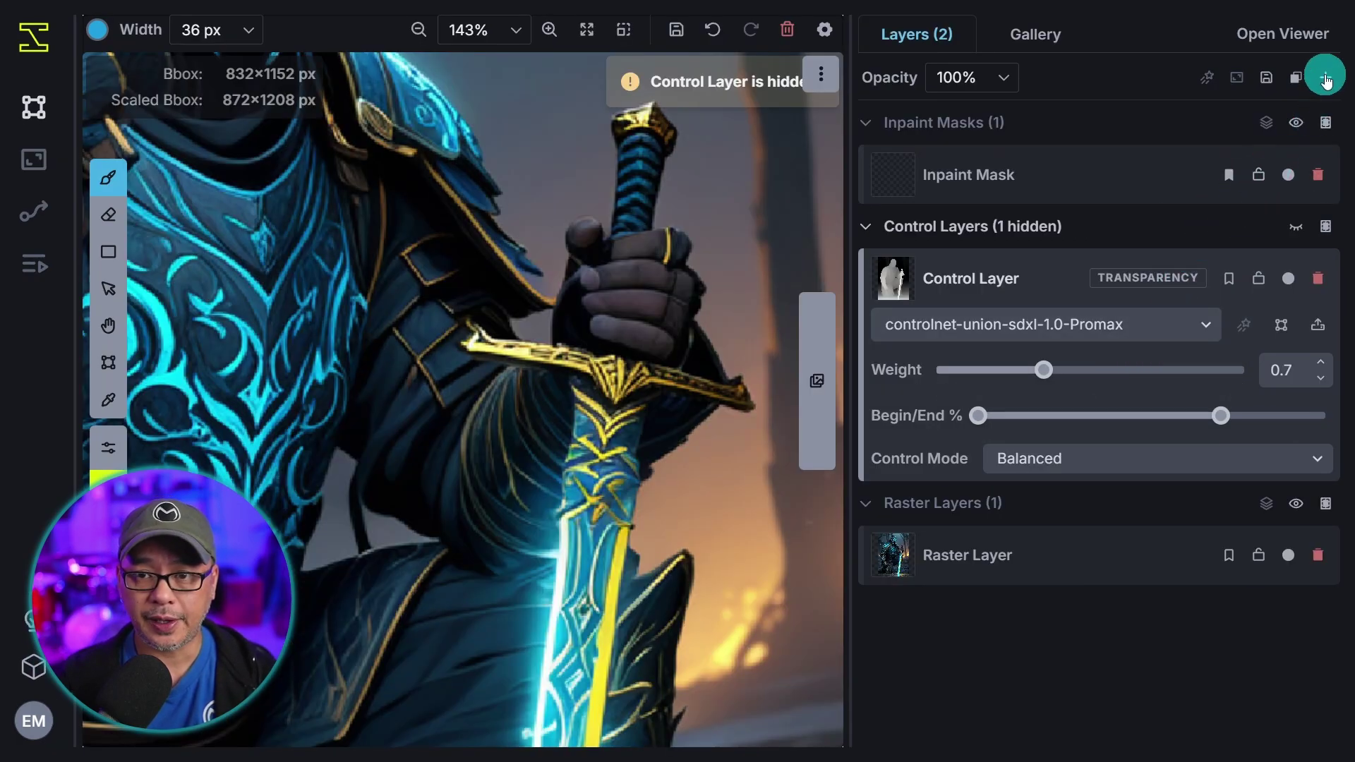
{"action": "left_click", "coordinate": [1326, 78]}
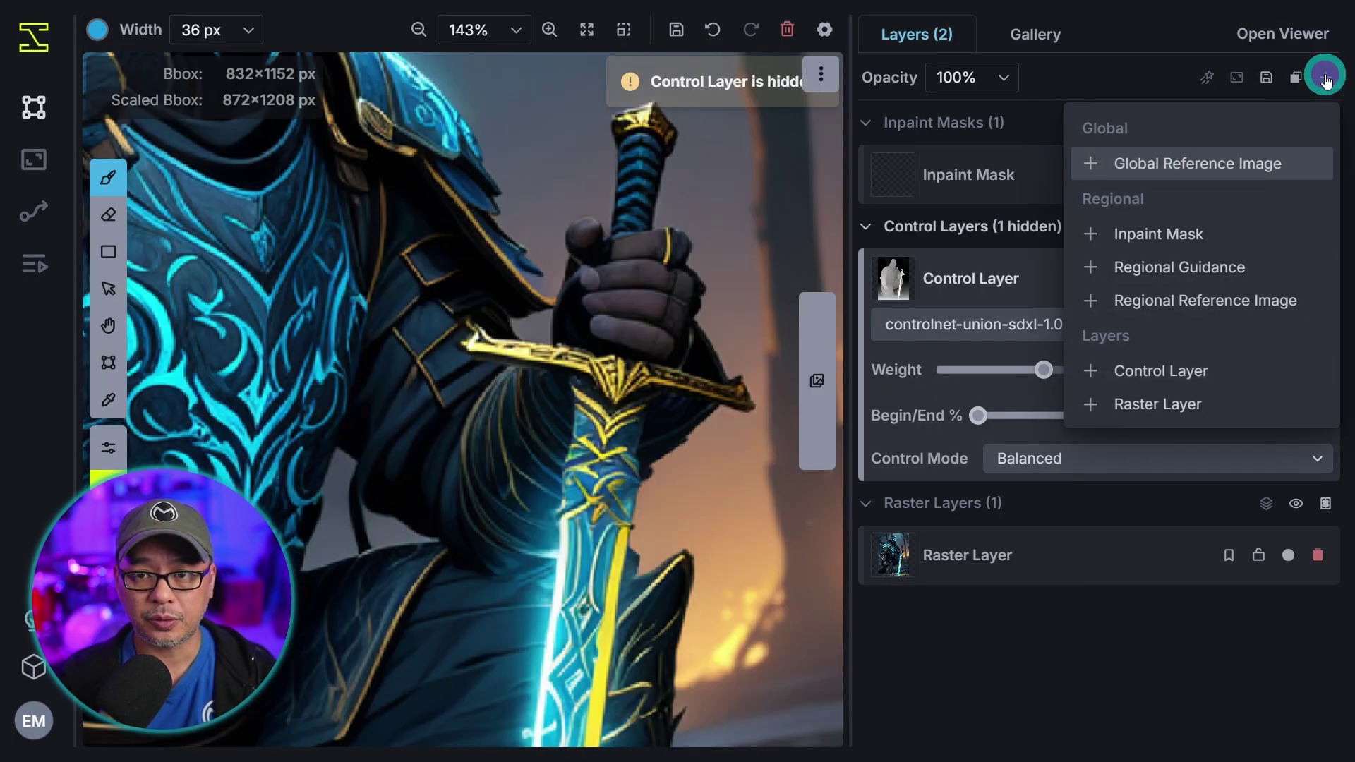
{"action": "left_click", "coordinate": [1246, 278]}
{"action": "left_click", "coordinate": [958, 331]}
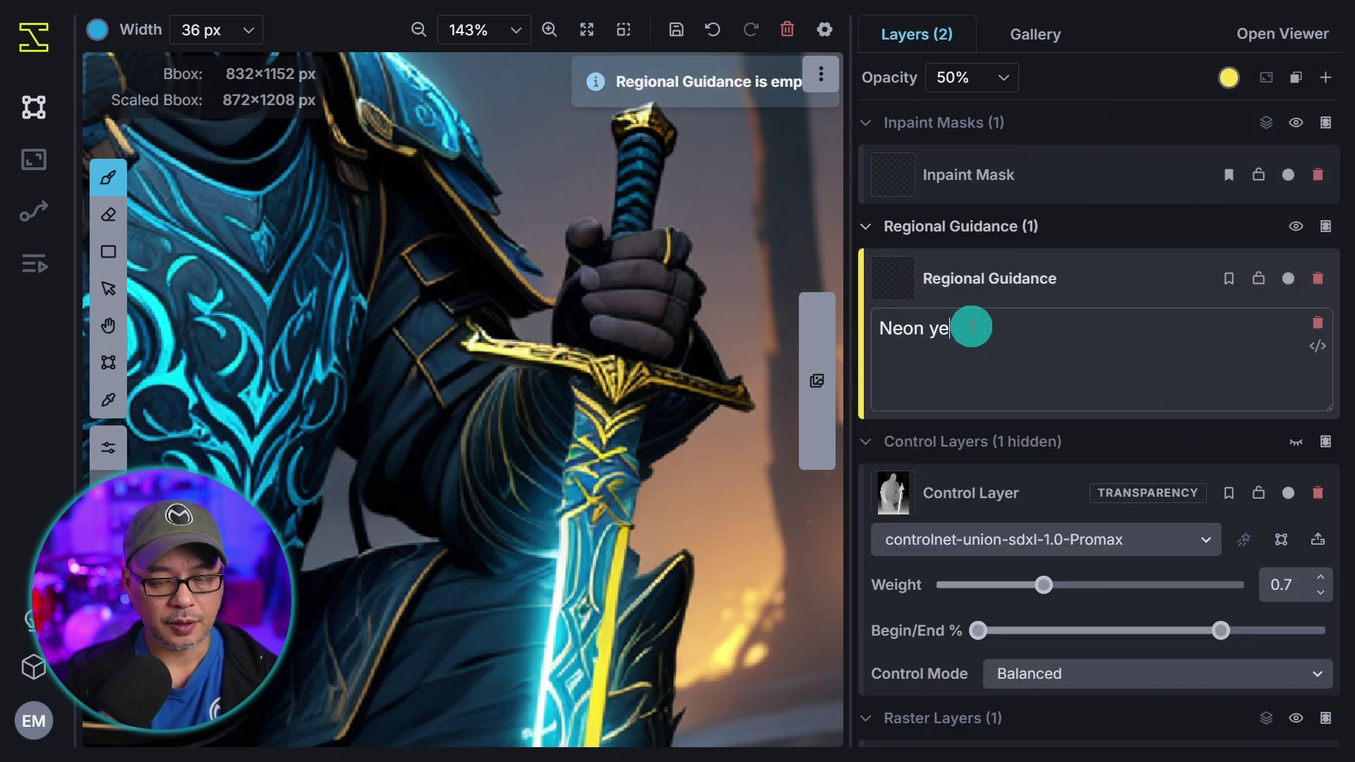
{"action": "type", "text": "Neon yellow sword"}
Step: Paint the guidance region over the sword's crossguard and blade, erasing excess at the blade's left edge
{"action": "left_click_drag", "start_coordinate": [494, 353], "coordinate": [737, 398]}
{"action": "key", "text": "space"}
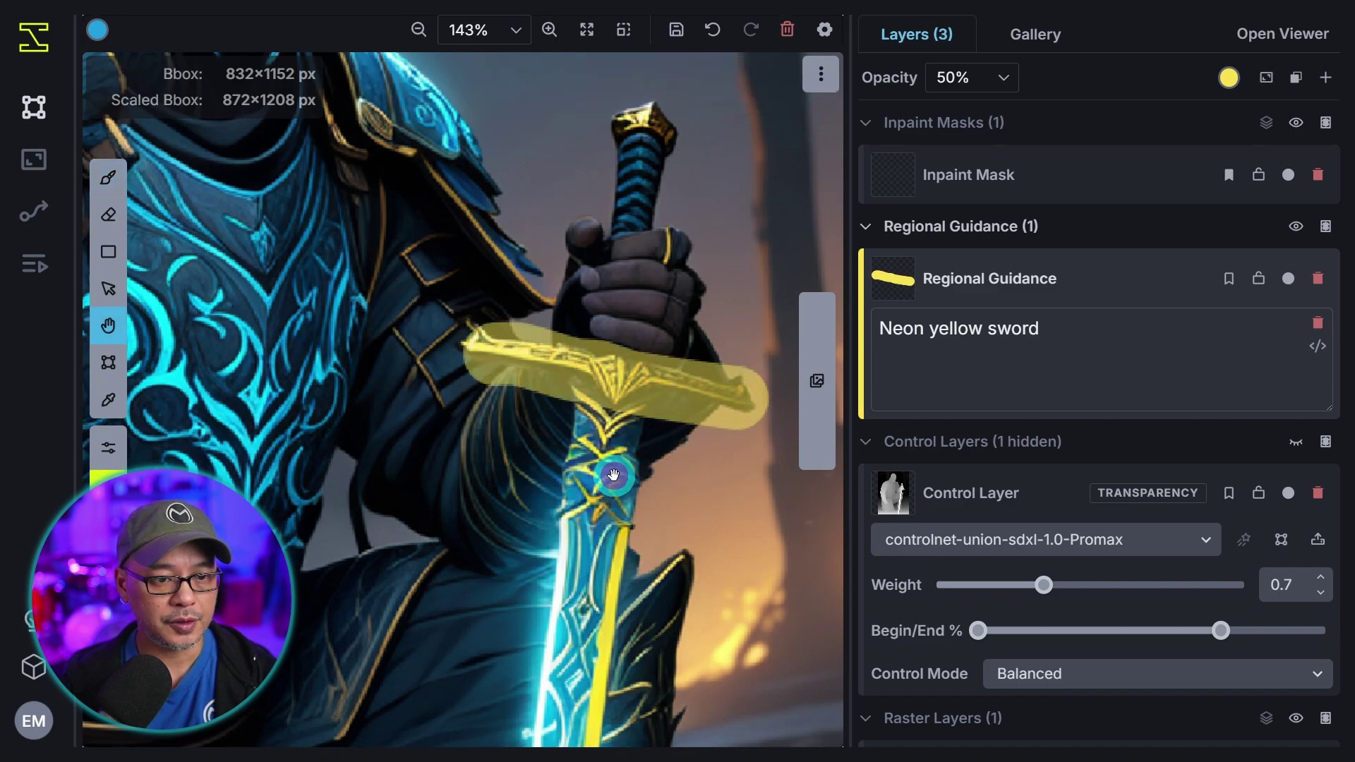
{"action": "mouse_move", "coordinate": [614, 475]}
{"action": "left_mouse_down"}
{"action": "mouse_move", "coordinate": [593, 303]}
{"action": "mouse_move", "coordinate": [575, 314]}
{"action": "mouse_move", "coordinate": [557, 446]}
{"action": "left_mouse_up"}
{"action": "mouse_move", "coordinate": [557, 385]}
{"action": "left_mouse_down"}
{"action": "mouse_move", "coordinate": [550, 451]}
{"action": "mouse_move", "coordinate": [542, 172]}
{"action": "mouse_move", "coordinate": [482, 377]}
{"action": "mouse_move", "coordinate": [534, 252]}
{"action": "mouse_move", "coordinate": [529, 496]}
{"action": "mouse_move", "coordinate": [505, 540]}
{"action": "mouse_move", "coordinate": [487, 404]}
{"action": "mouse_move", "coordinate": [507, 574]}
{"action": "left_mouse_up"}
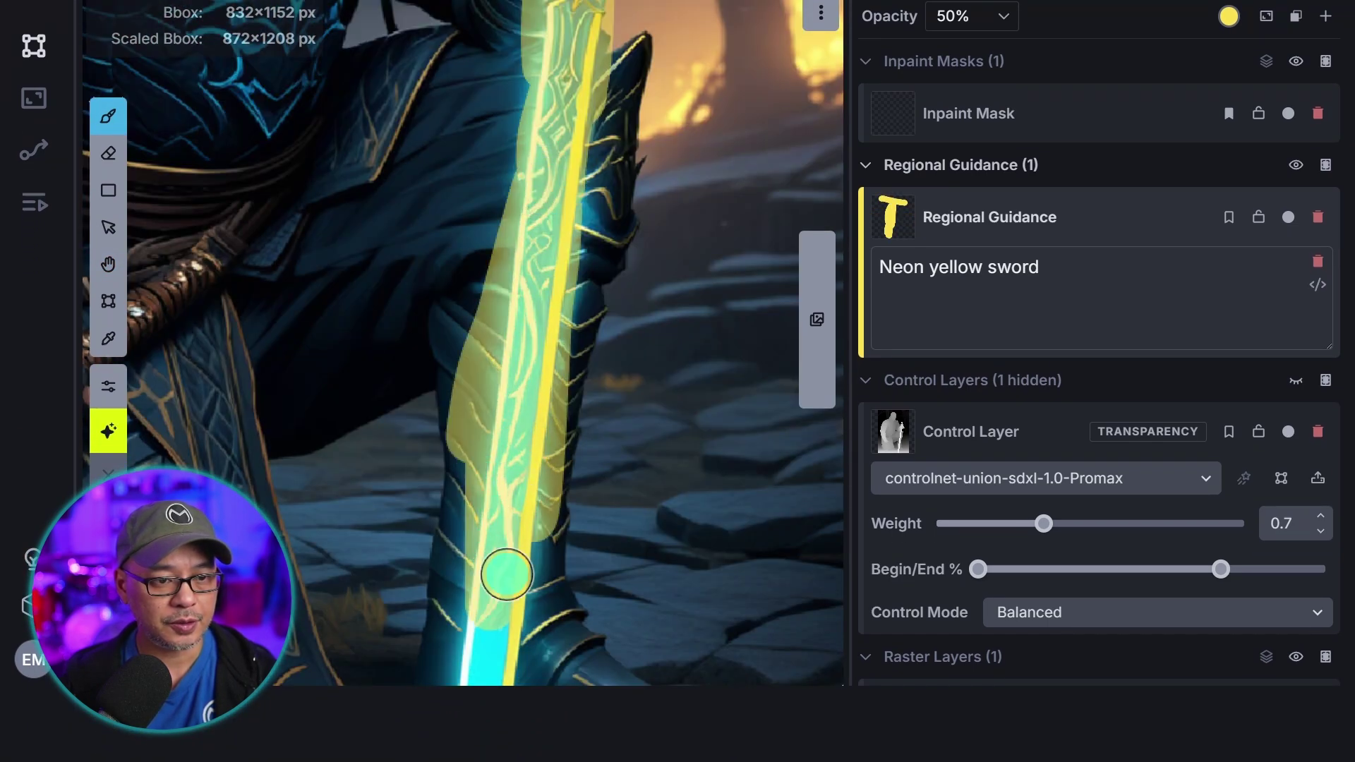
{"action": "left_click_drag", "start_coordinate": [520, 444], "coordinate": [519, 338]}
{"action": "key", "text": "e"}
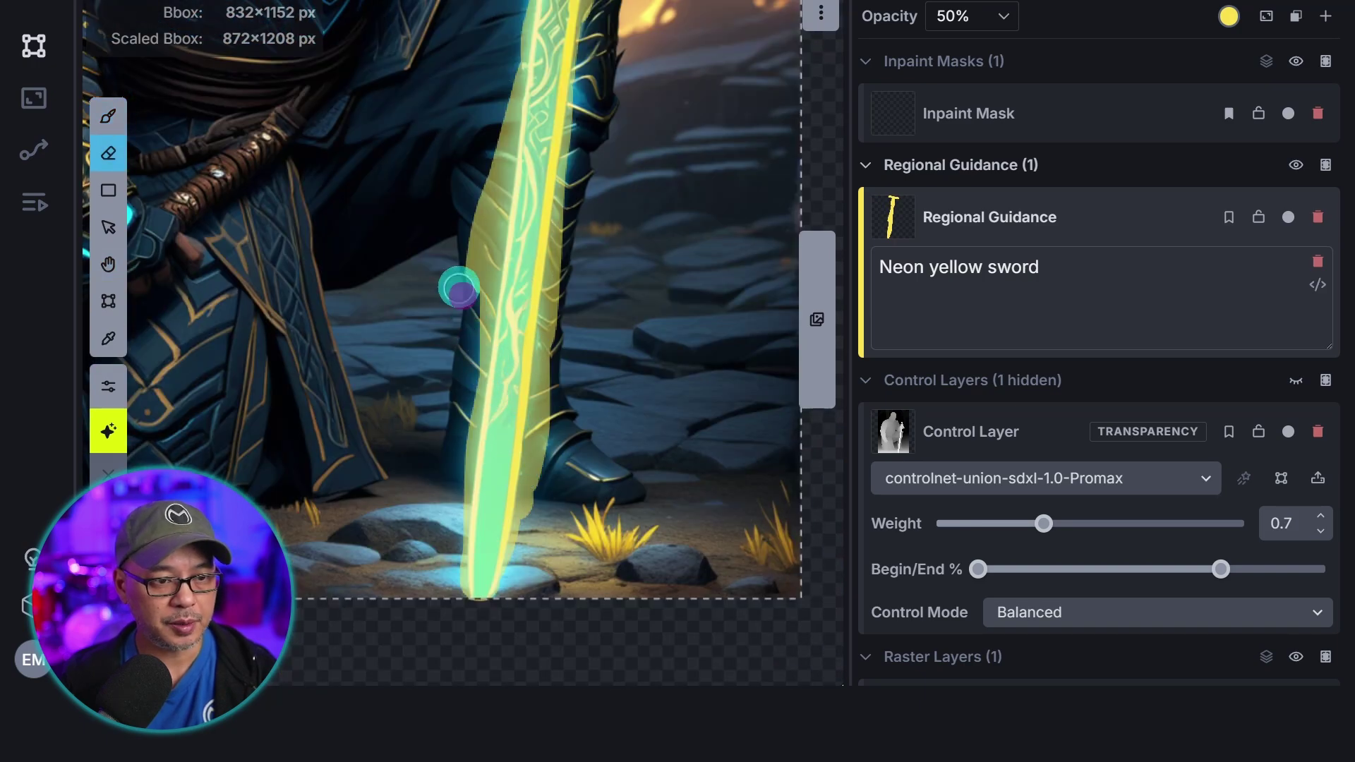
{"action": "mouse_move", "coordinate": [459, 288]}
{"action": "left_mouse_down"}
{"action": "mouse_move", "coordinate": [477, 198]}
{"action": "mouse_move", "coordinate": [469, 287]}
{"action": "left_mouse_up"}
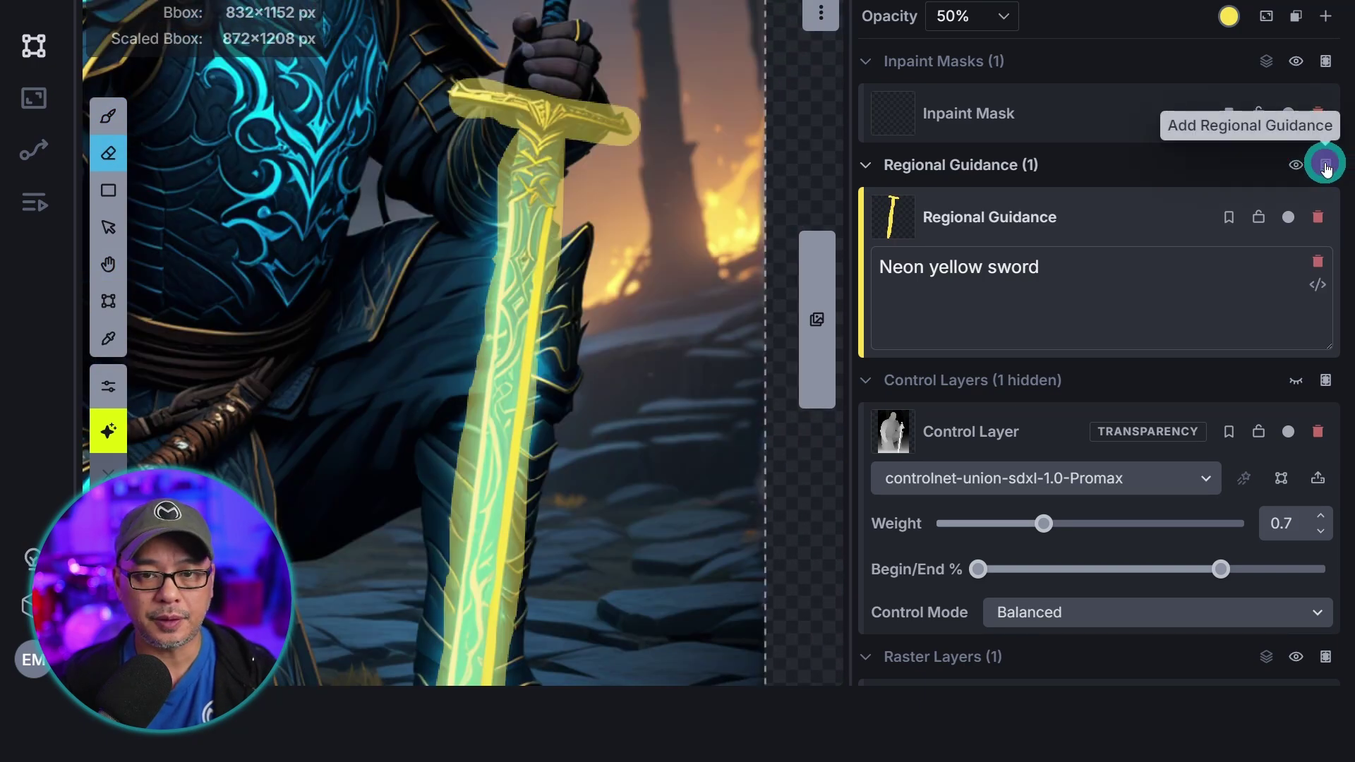
Step: Add a second Regional Guidance layer with the prompt 'neon blue accents'
{"action": "left_click", "coordinate": [1326, 165]}
{"action": "left_click", "coordinate": [949, 270]}
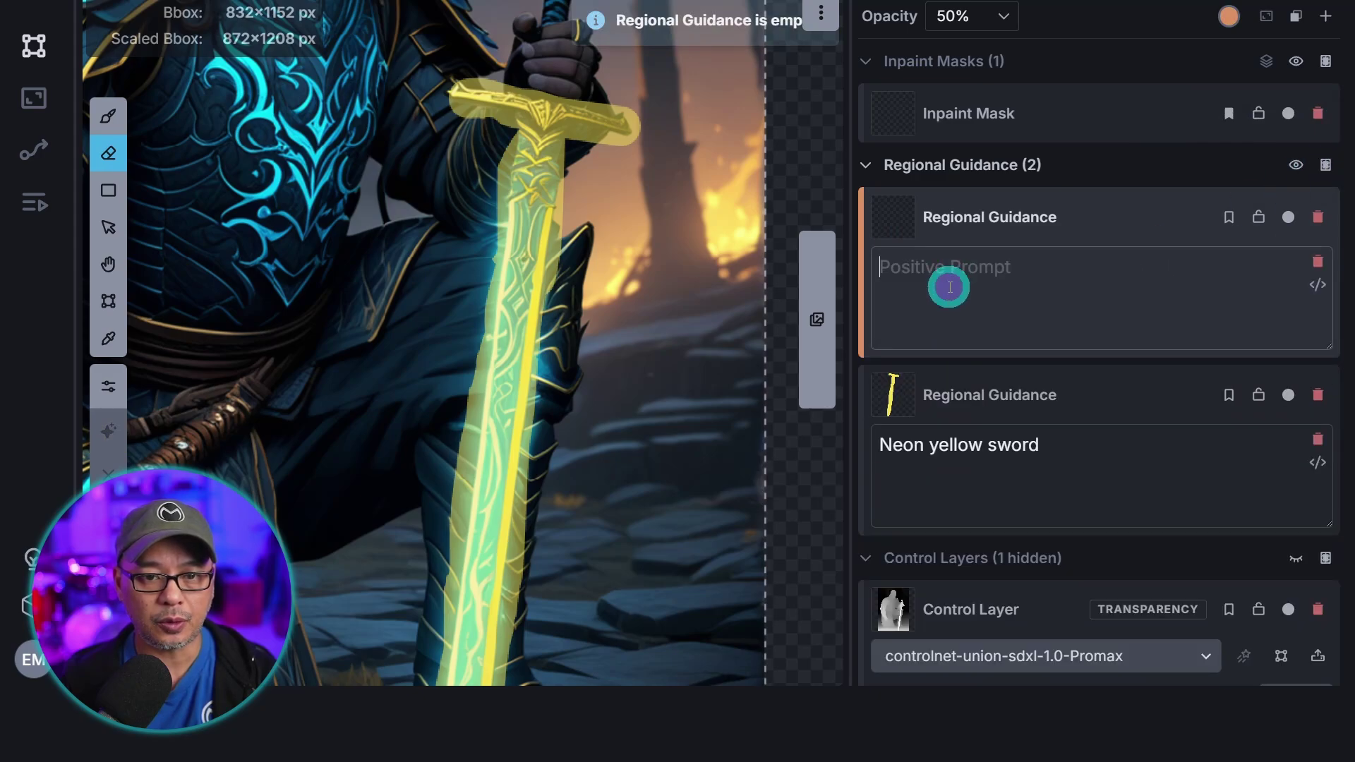
{"action": "type", "text": "neon"}
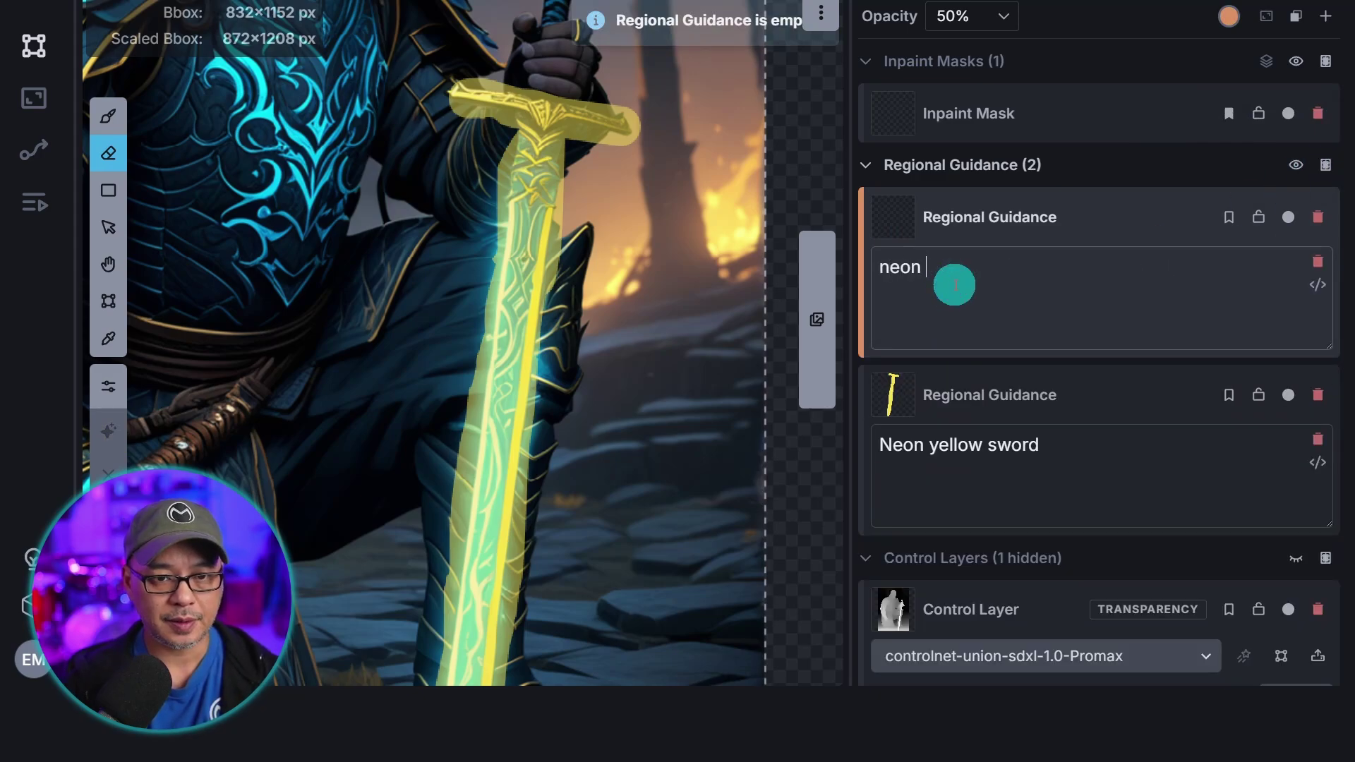
{"action": "type", "text": "blue accents"}
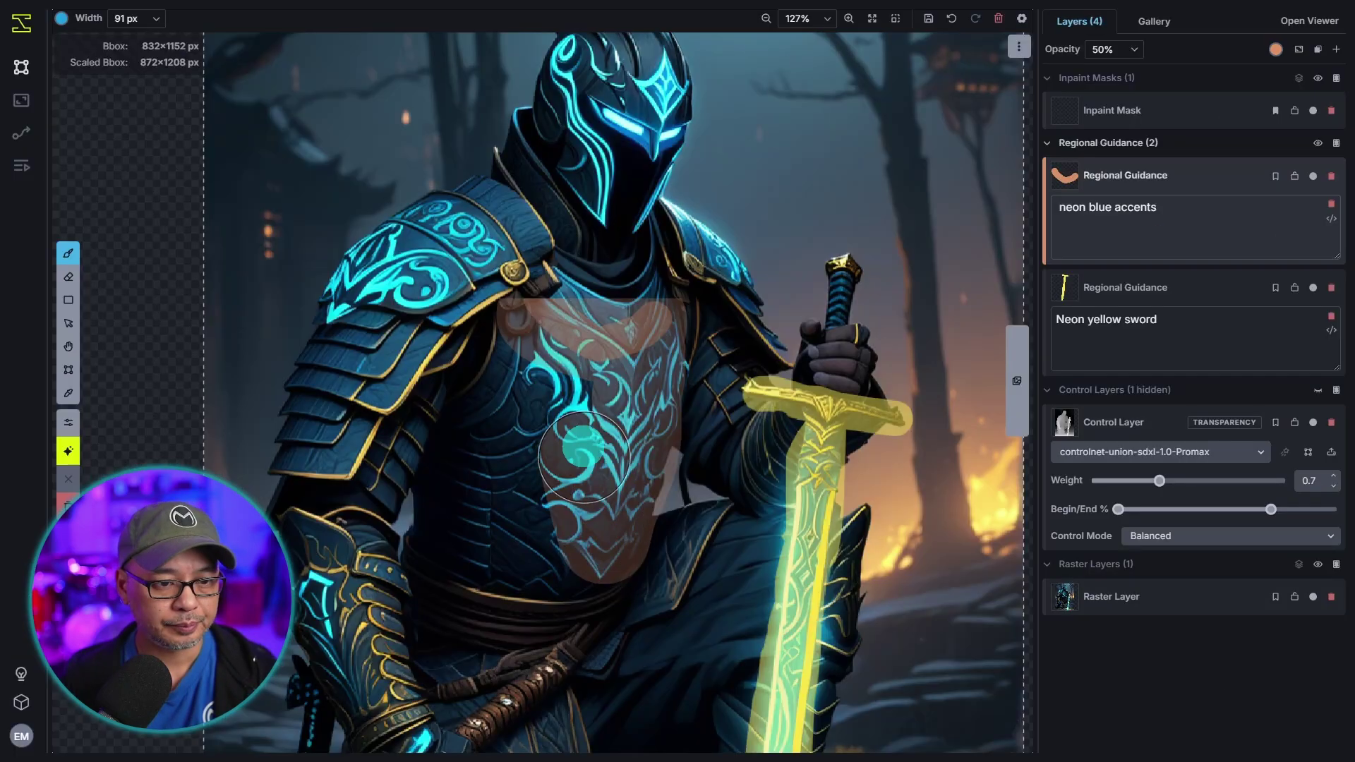
Step: Paint the blue-accent region over the chest and left shoulder plate, then generate four variations
{"action": "mouse_move", "coordinate": [583, 447]}
{"action": "left_mouse_down"}
{"action": "mouse_move", "coordinate": [566, 346]}
{"action": "mouse_move", "coordinate": [591, 550]}
{"action": "mouse_move", "coordinate": [648, 435]}
{"action": "mouse_move", "coordinate": [659, 336]}
{"action": "mouse_move", "coordinate": [523, 320]}
{"action": "left_mouse_up"}
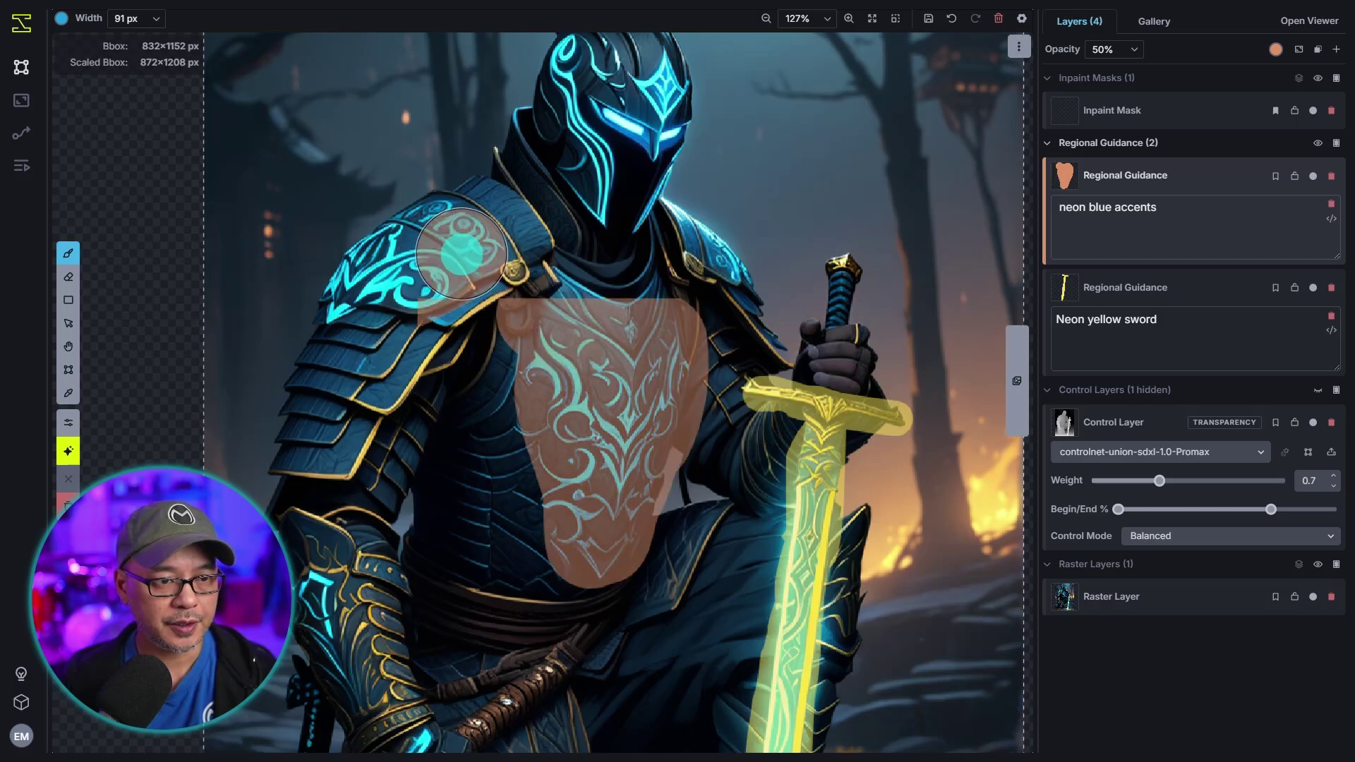
{"action": "mouse_move", "coordinate": [462, 253]}
{"action": "left_mouse_down"}
{"action": "mouse_move", "coordinate": [378, 276]}
{"action": "mouse_move", "coordinate": [383, 339]}
{"action": "mouse_move", "coordinate": [403, 319]}
{"action": "mouse_move", "coordinate": [459, 311]}
{"action": "left_mouse_up"}
{"action": "scroll", "coordinate": [466, 314], "scroll_direction": "down", "scroll_amount": 2}
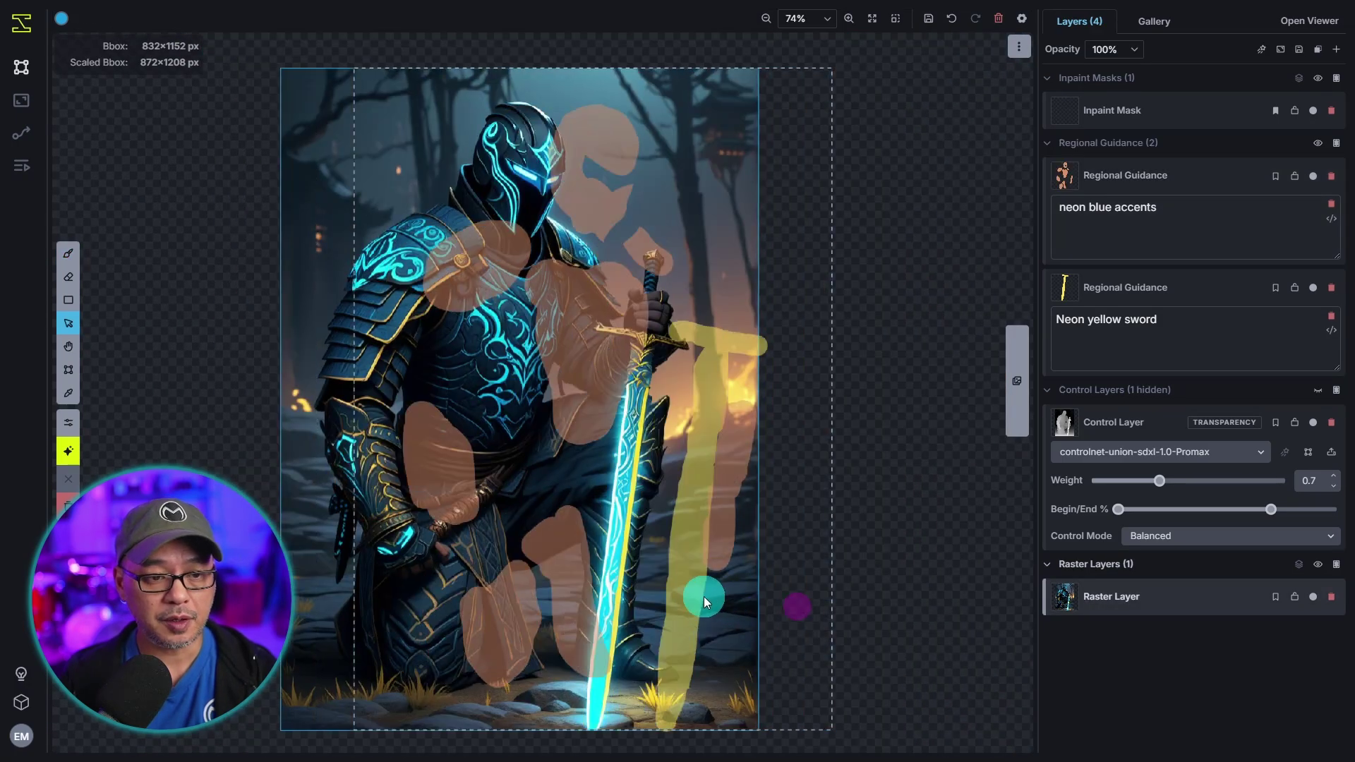
{"action": "mouse_move", "coordinate": [701, 596]}
{"action": "left_mouse_down"}
{"action": "mouse_move", "coordinate": [211, 585]}
{"action": "mouse_move", "coordinate": [264, 586]}
{"action": "left_mouse_up"}
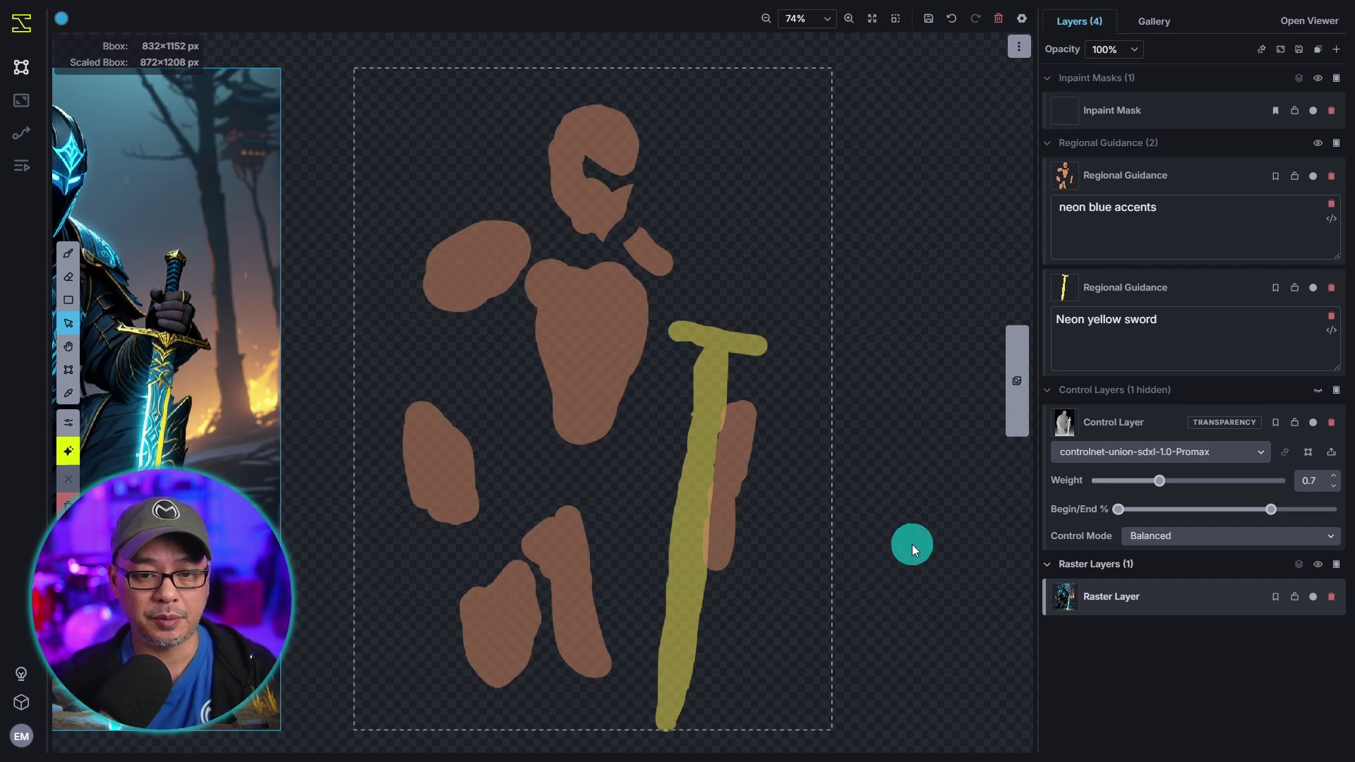
{"action": "key", "text": "ctrl+Return"}
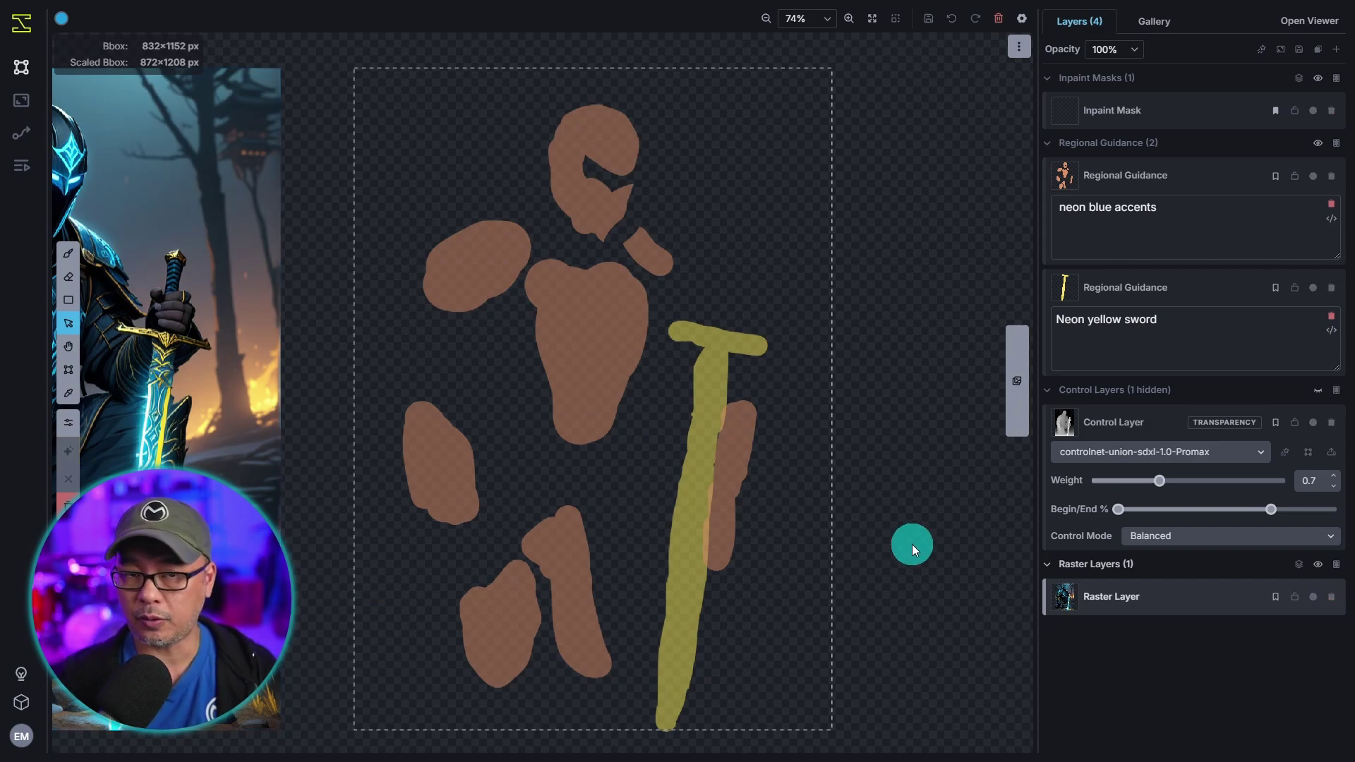
{"action": "key", "text": "g"}
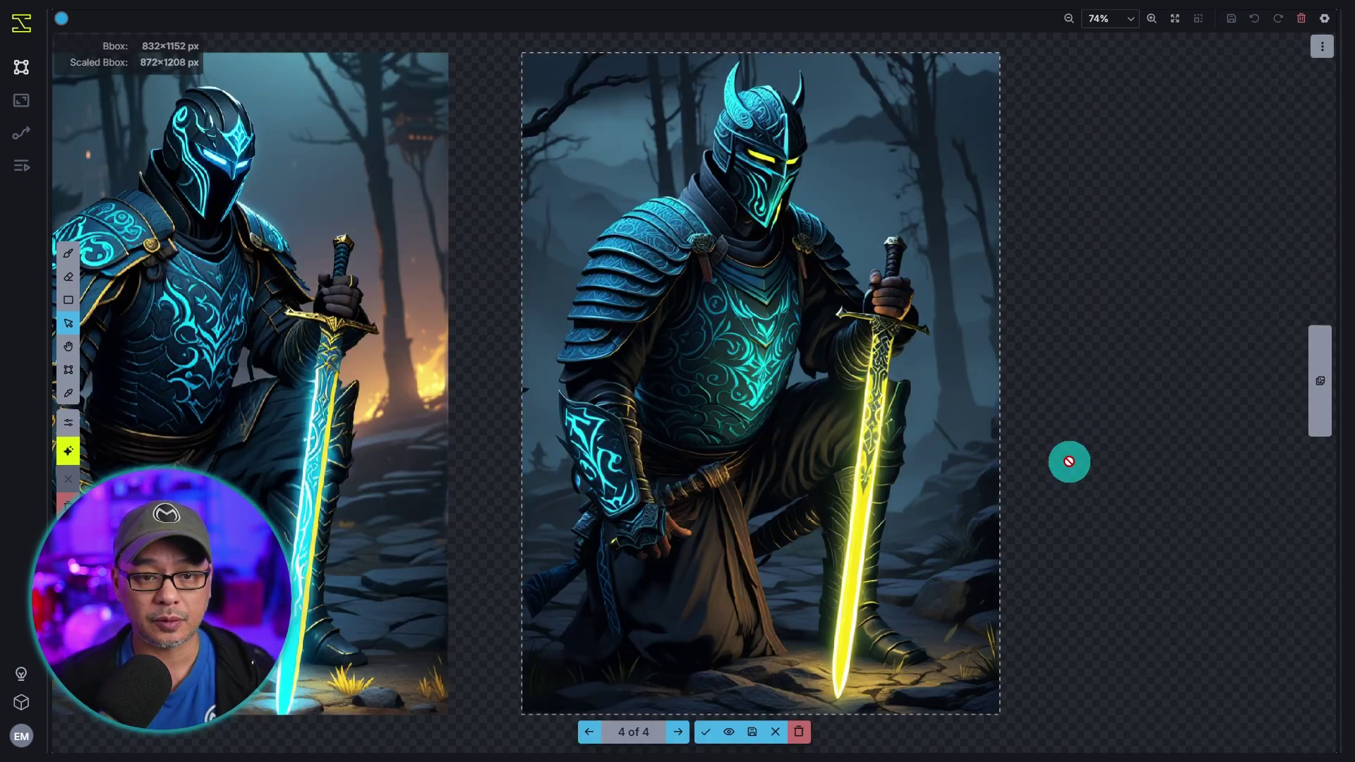
Step: Move to the next knight variation and set up a 'neon blue eyes' guidance prompt
{"action": "left_click", "coordinate": [680, 733]}
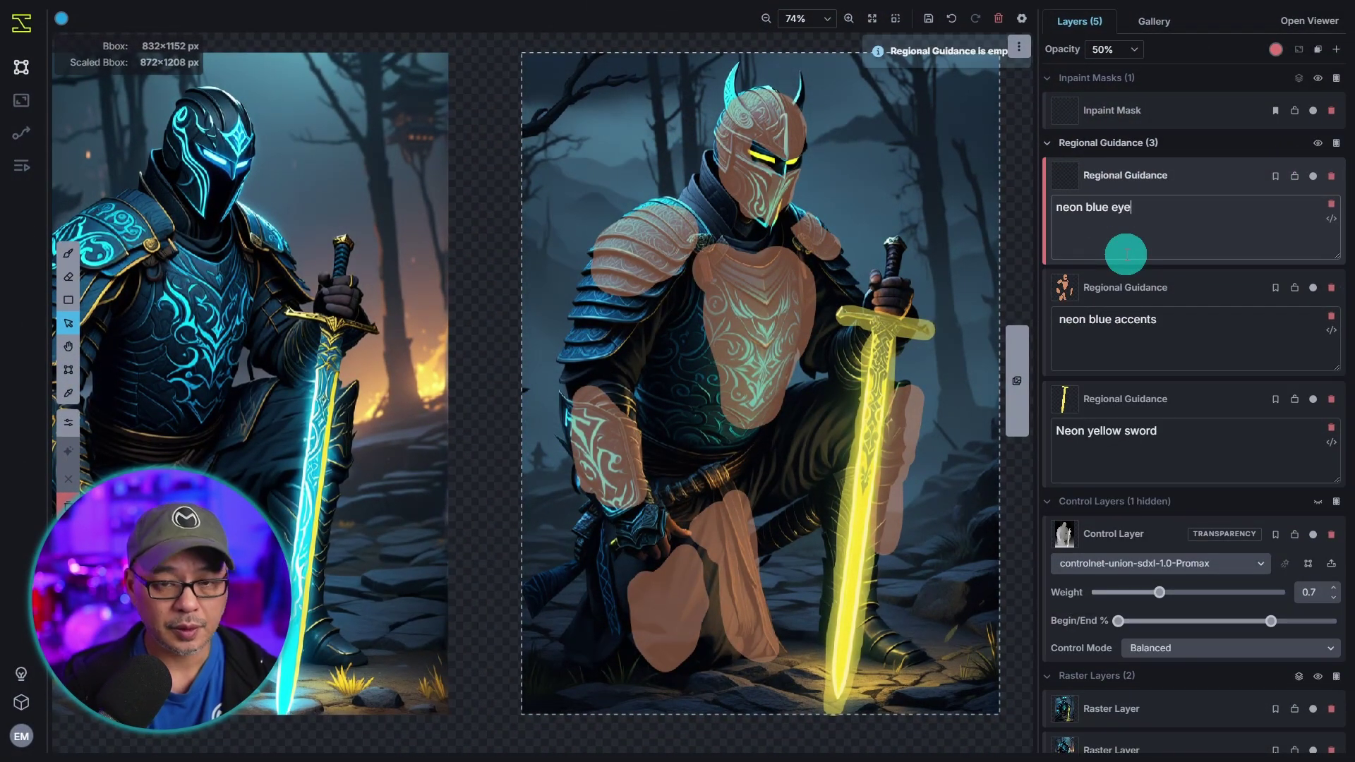
{"action": "type", "text": "s"}
{"action": "left_click", "coordinate": [1276, 49]}
{"action": "left_click", "coordinate": [1319, 274]}
Step: Brush the eye guidance over the helmet's eye slits, then select the inpaint mask
{"action": "key", "text": "b"}
{"action": "scroll", "coordinate": [790, 167], "scroll_direction": "up", "scroll_amount": 3}
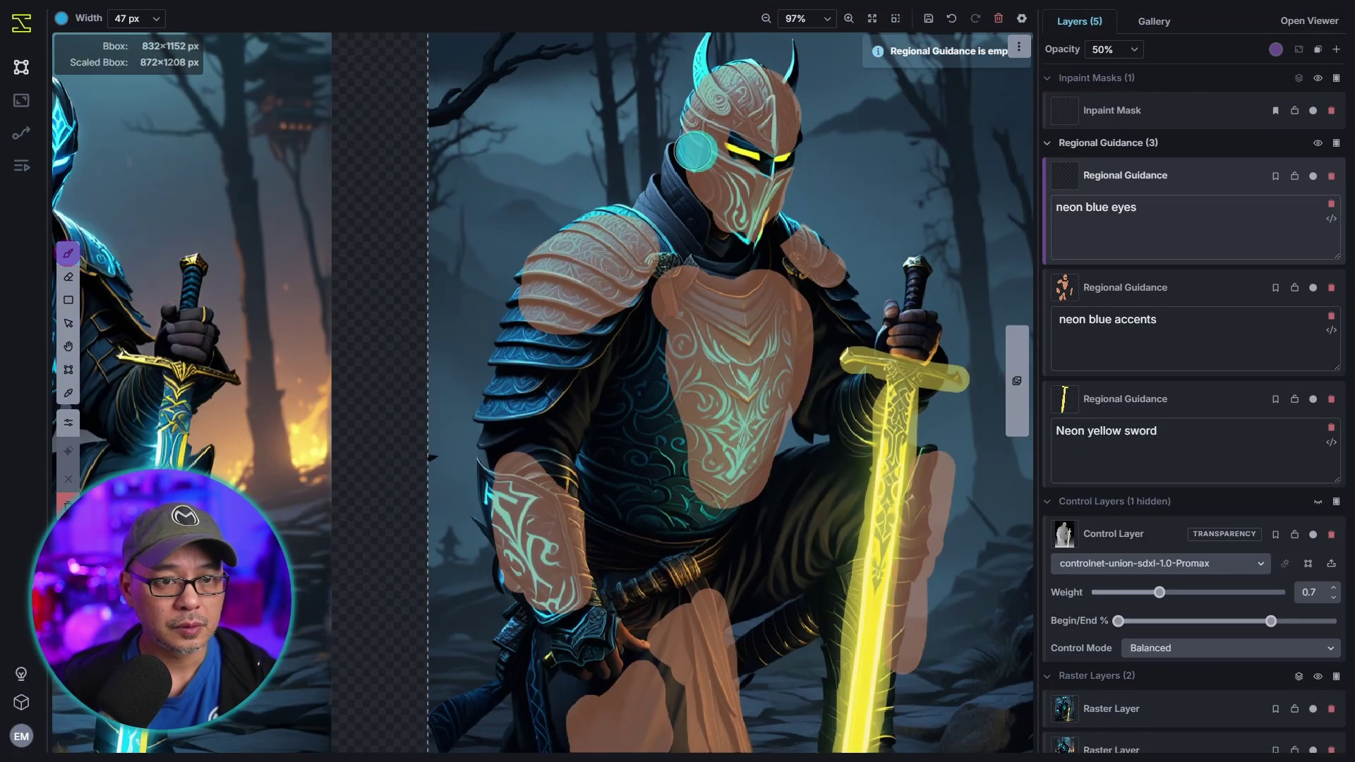
{"action": "mouse_move", "coordinate": [734, 148]}
{"action": "left_mouse_down"}
{"action": "mouse_move", "coordinate": [784, 159]}
{"action": "mouse_move", "coordinate": [784, 258]}
{"action": "mouse_move", "coordinate": [713, 212]}
{"action": "mouse_move", "coordinate": [674, 237]}
{"action": "mouse_move", "coordinate": [701, 284]}
{"action": "left_mouse_up"}
{"action": "key", "text": "alt+bracketleft"}
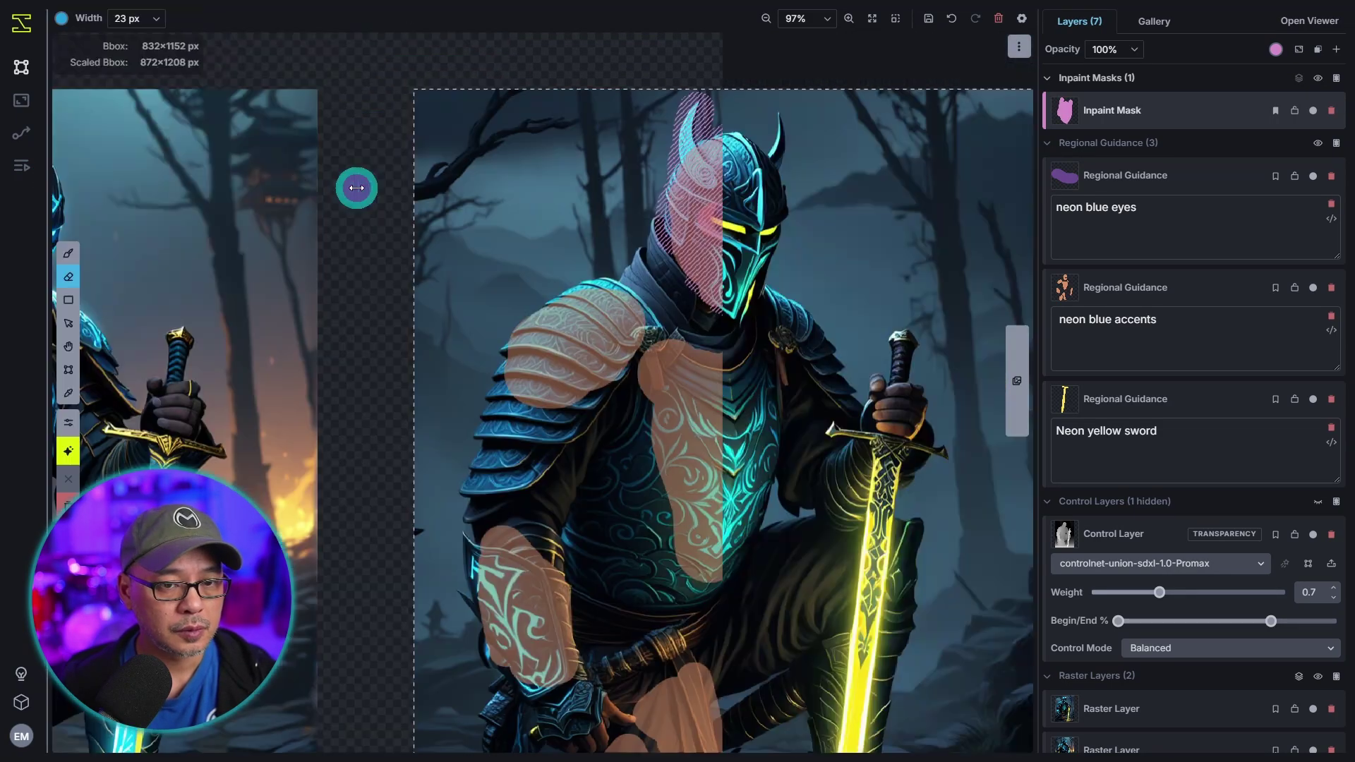
Step: Discard the staged generations and extend the inpaint mask over the left shoulder
{"action": "scroll", "coordinate": [859, 221], "scroll_direction": "up", "scroll_amount": 6}
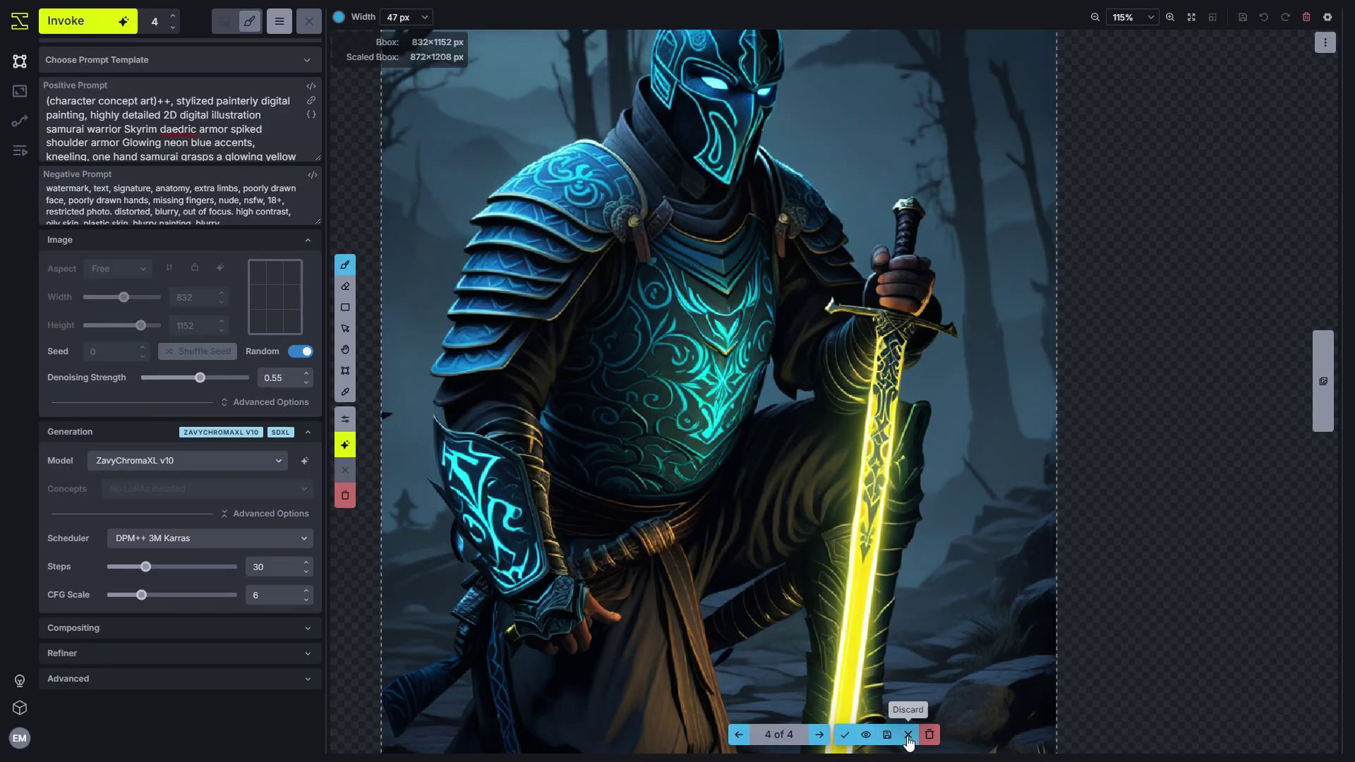
{"action": "left_click", "coordinate": [909, 734]}
{"action": "key", "text": "g"}
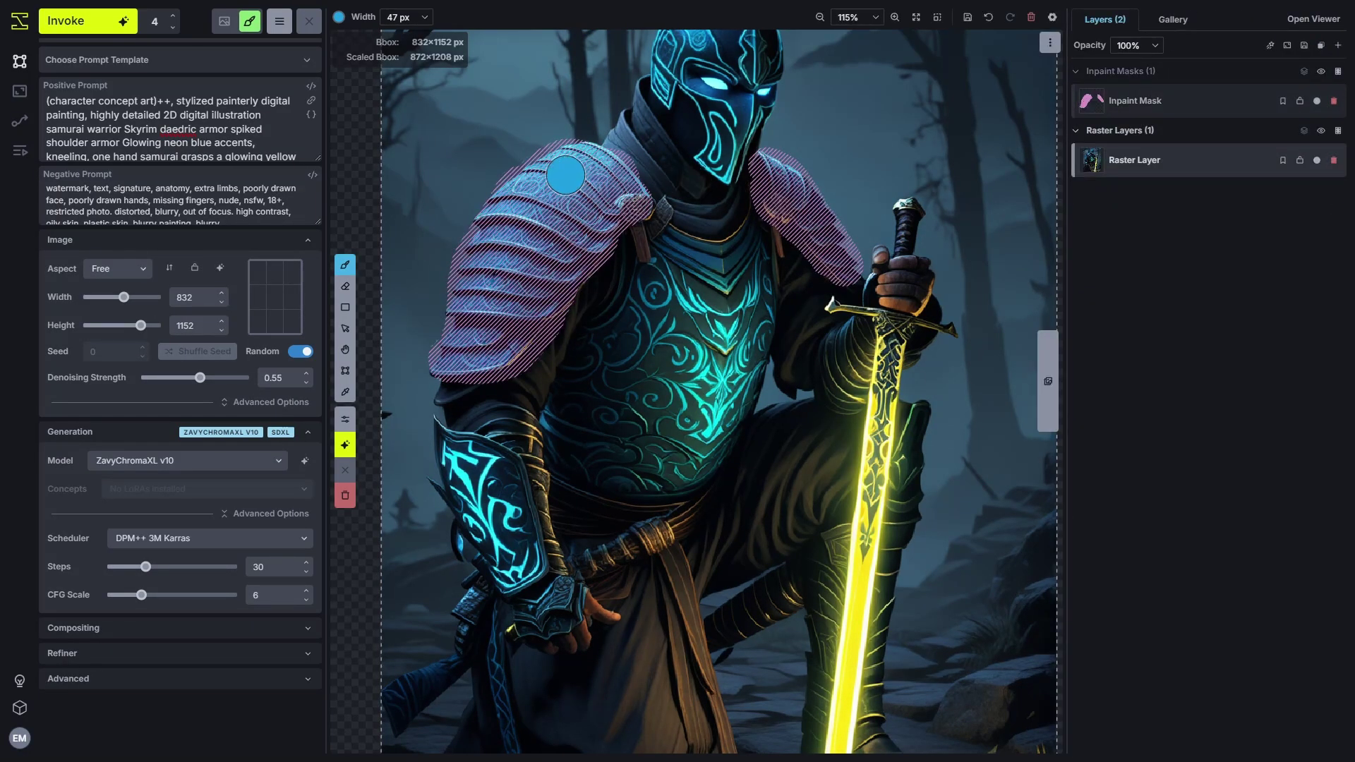
{"action": "scroll", "coordinate": [565, 175], "scroll_direction": "up", "scroll_amount": 3}
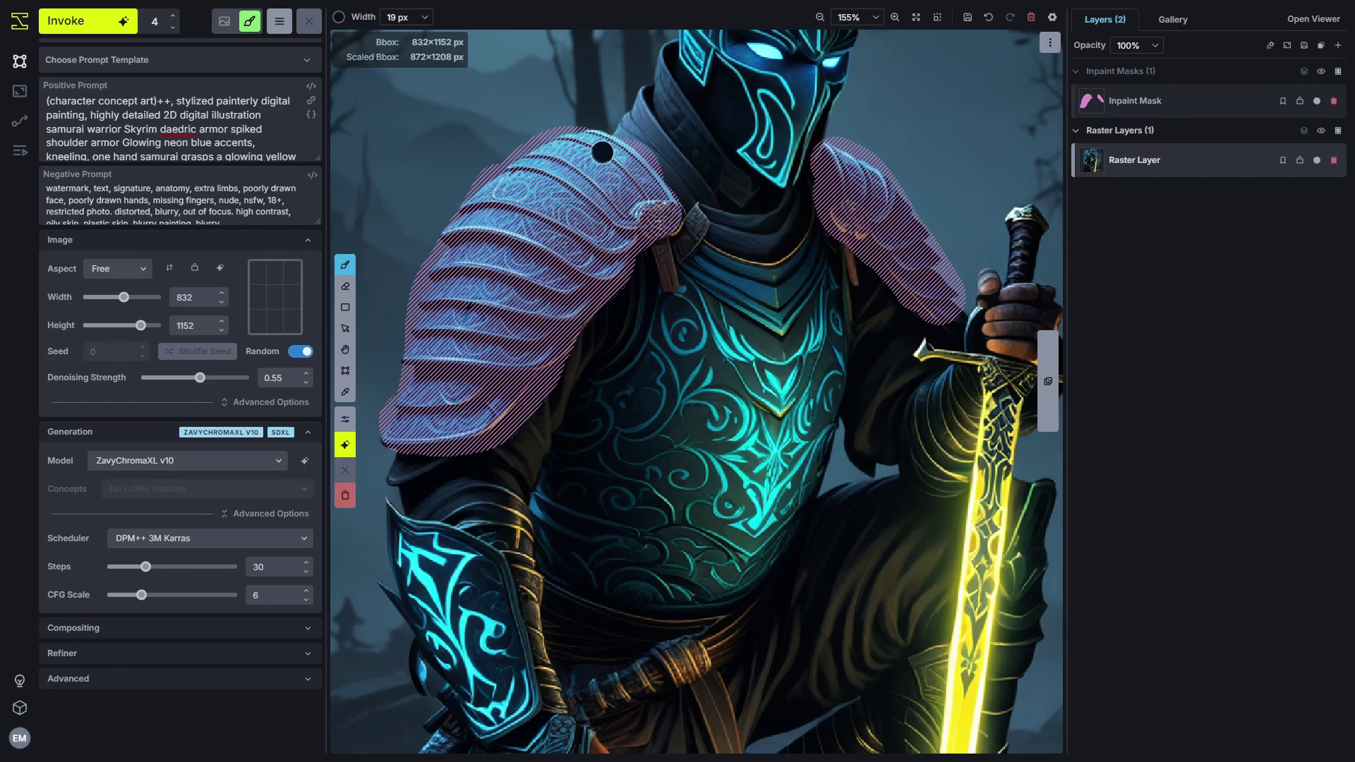
{"action": "left_click_drag", "start_coordinate": [602, 151], "coordinate": [507, 121]}
{"action": "left_click_drag", "start_coordinate": [565, 150], "coordinate": [446, 153]}
{"action": "left_click_drag", "start_coordinate": [533, 189], "coordinate": [423, 192]}
{"action": "left_click_drag", "start_coordinate": [508, 227], "coordinate": [383, 230]}
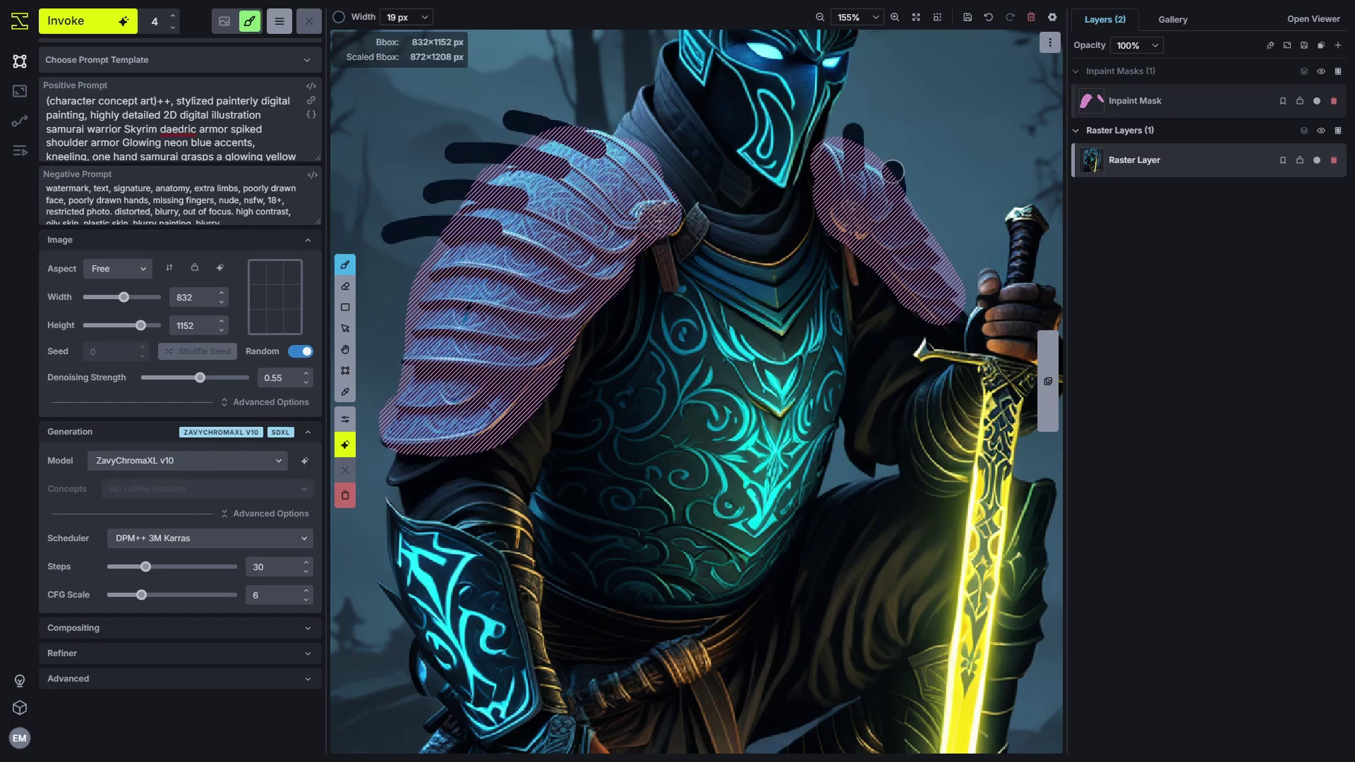
Step: With a larger brush, paint spike shoulder-armour guidance over both shoulders and generate
{"action": "left_click", "coordinate": [1198, 112]}
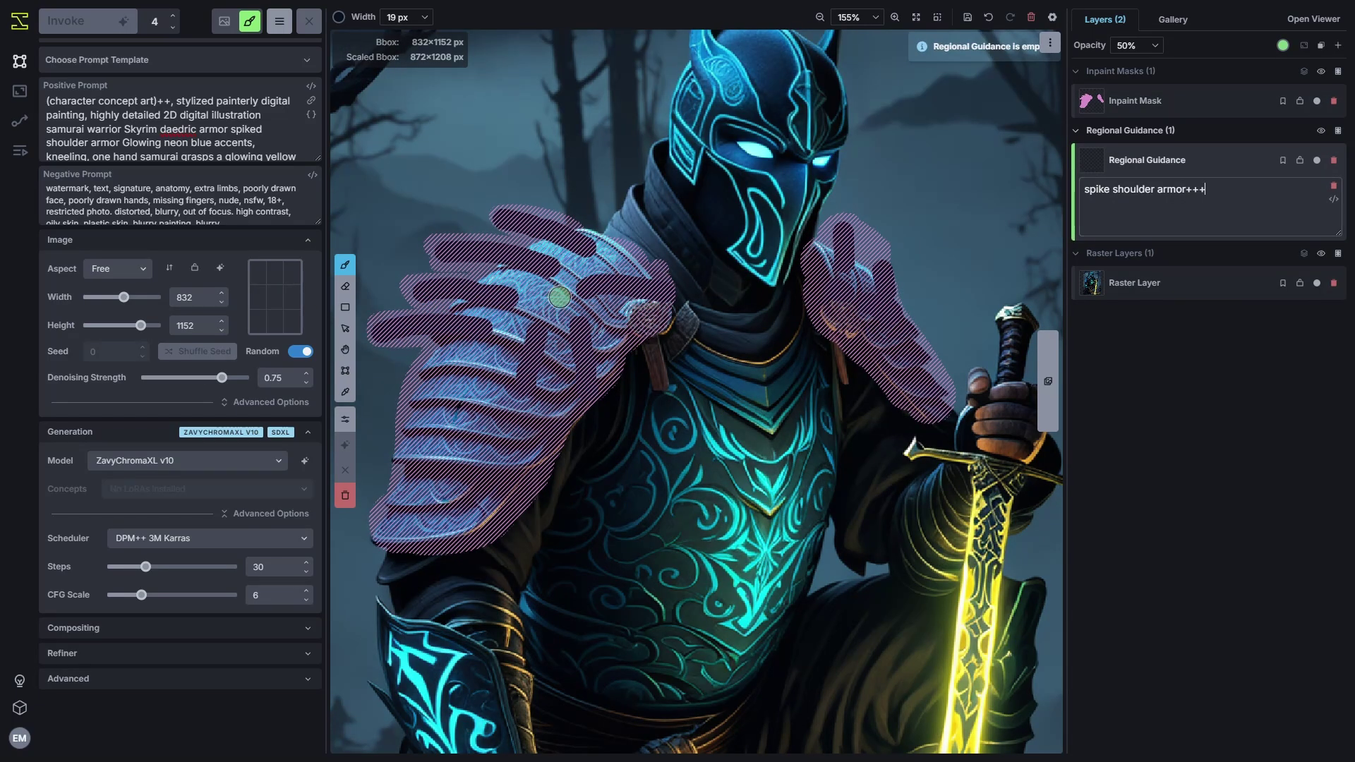
{"action": "key", "text": "bracketright"}
{"action": "key", "text": "bracketright"}
{"action": "key", "text": "bracketright"}
{"action": "key", "text": "bracketright"}
{"action": "mouse_move", "coordinate": [574, 318]}
{"action": "left_mouse_down"}
{"action": "mouse_move", "coordinate": [494, 233]}
{"action": "mouse_move", "coordinate": [395, 332]}
{"action": "mouse_move", "coordinate": [475, 334]}
{"action": "mouse_move", "coordinate": [462, 429]}
{"action": "left_mouse_up"}
{"action": "mouse_move", "coordinate": [833, 254]}
{"action": "left_mouse_down"}
{"action": "mouse_move", "coordinate": [917, 353]}
{"action": "mouse_move", "coordinate": [882, 254]}
{"action": "left_mouse_up"}
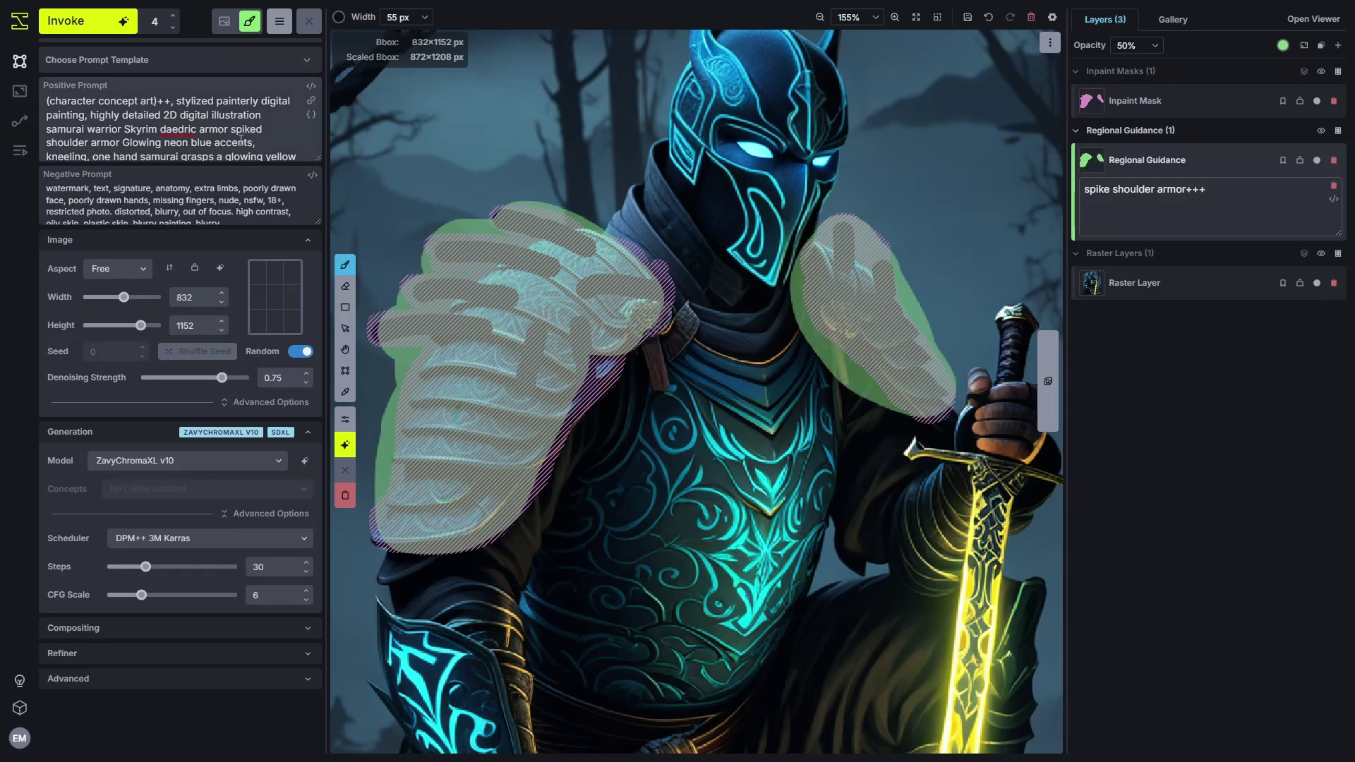
{"action": "key", "text": "ctrl+Return"}
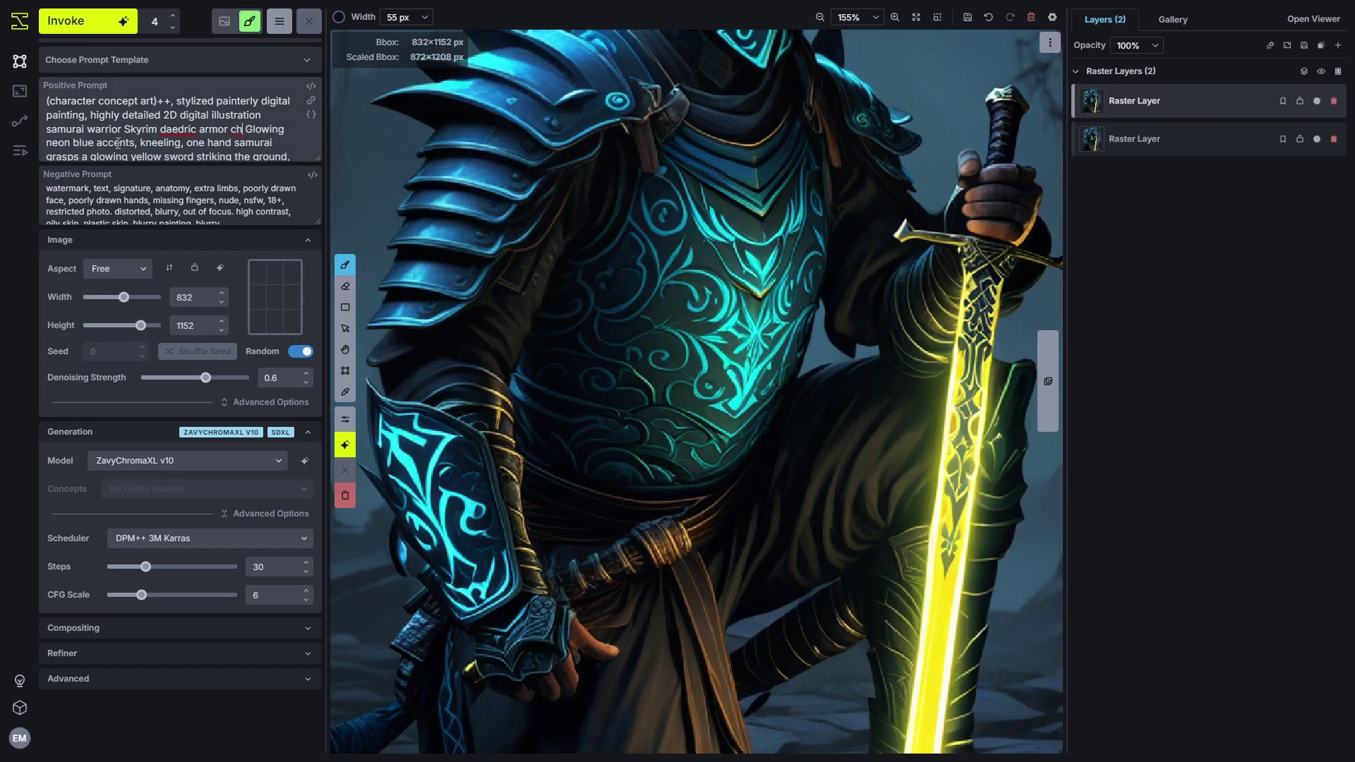
Step: Add chest guidance prompted 'daedric chest plate+++' and paint it over the chest
{"action": "type", "text": ", daedric chest plate"}
{"action": "left_click", "coordinate": [1113, 131]}
{"action": "type", "text": "daedric chest plate"}
{"action": "mouse_move", "coordinate": [702, 248]}
{"action": "left_mouse_down"}
{"action": "mouse_move", "coordinate": [719, 201]}
{"action": "mouse_move", "coordinate": [646, 350]}
{"action": "mouse_move", "coordinate": [727, 296]}
{"action": "left_mouse_up"}
{"action": "left_click", "coordinate": [1200, 130]}
{"action": "type", "text": "+++"}
Step: Add a new inpaint mask over the chest plate and generate the new chest
{"action": "left_click", "coordinate": [1338, 45]}
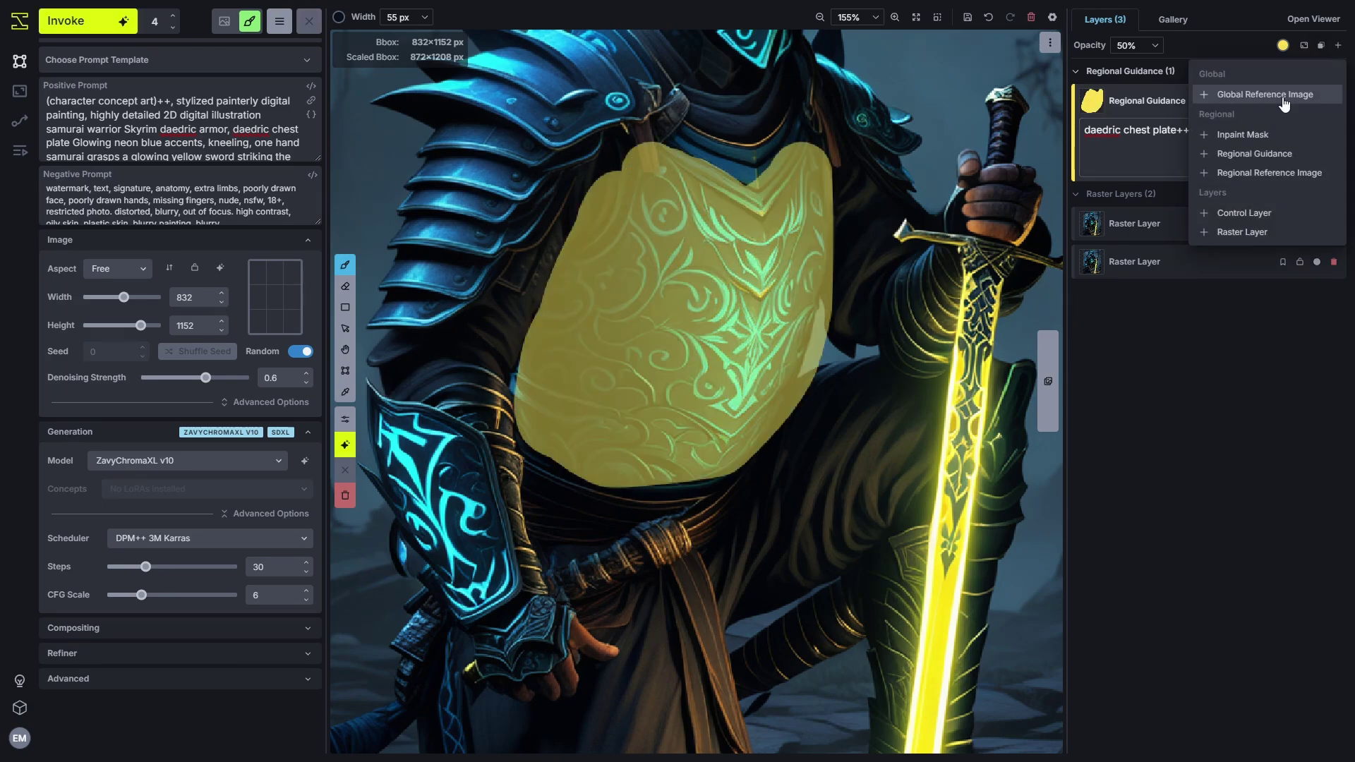
{"action": "left_click", "coordinate": [1242, 134]}
{"action": "mouse_move", "coordinate": [536, 212]}
{"action": "left_mouse_down"}
{"action": "mouse_move", "coordinate": [777, 438]}
{"action": "mouse_move", "coordinate": [695, 297]}
{"action": "left_mouse_up"}
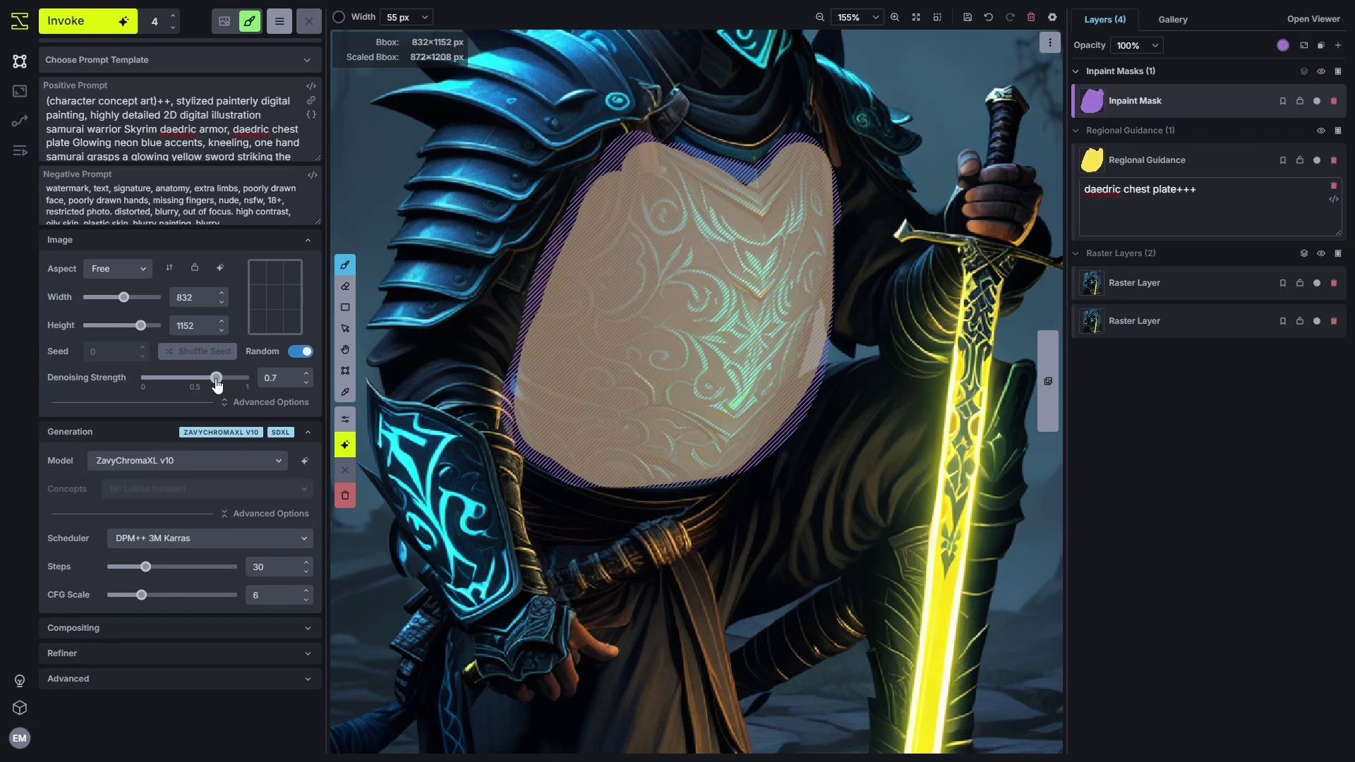
{"action": "key", "text": "ctrl+Return"}
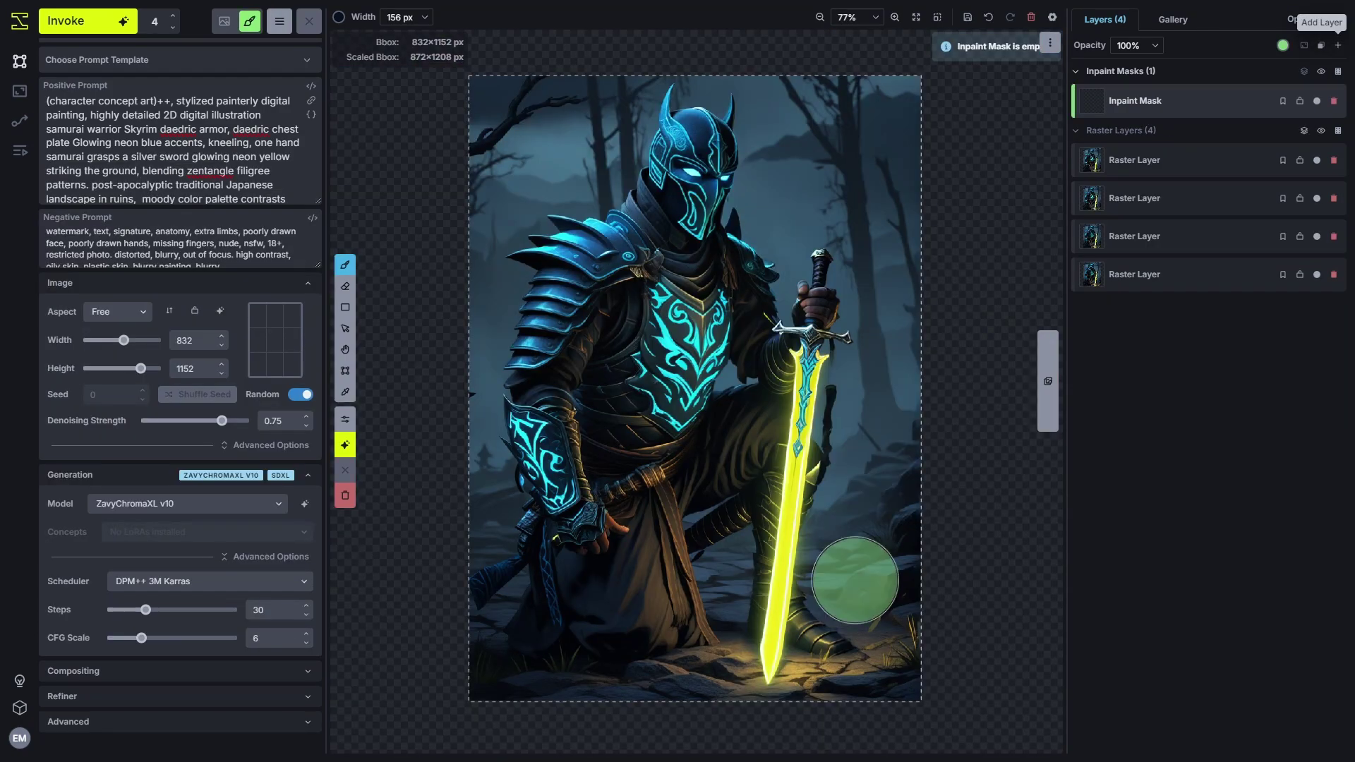
Step: Mask the background along the right, top and left of the knight and queue snow generations
{"action": "mouse_move", "coordinate": [857, 575]}
{"action": "left_mouse_down"}
{"action": "mouse_move", "coordinate": [886, 489]}
{"action": "mouse_move", "coordinate": [837, 64]}
{"action": "left_mouse_up"}
{"action": "left_click_drag", "start_coordinate": [614, 85], "coordinate": [487, 184]}
{"action": "left_click_drag", "start_coordinate": [480, 233], "coordinate": [466, 558]}
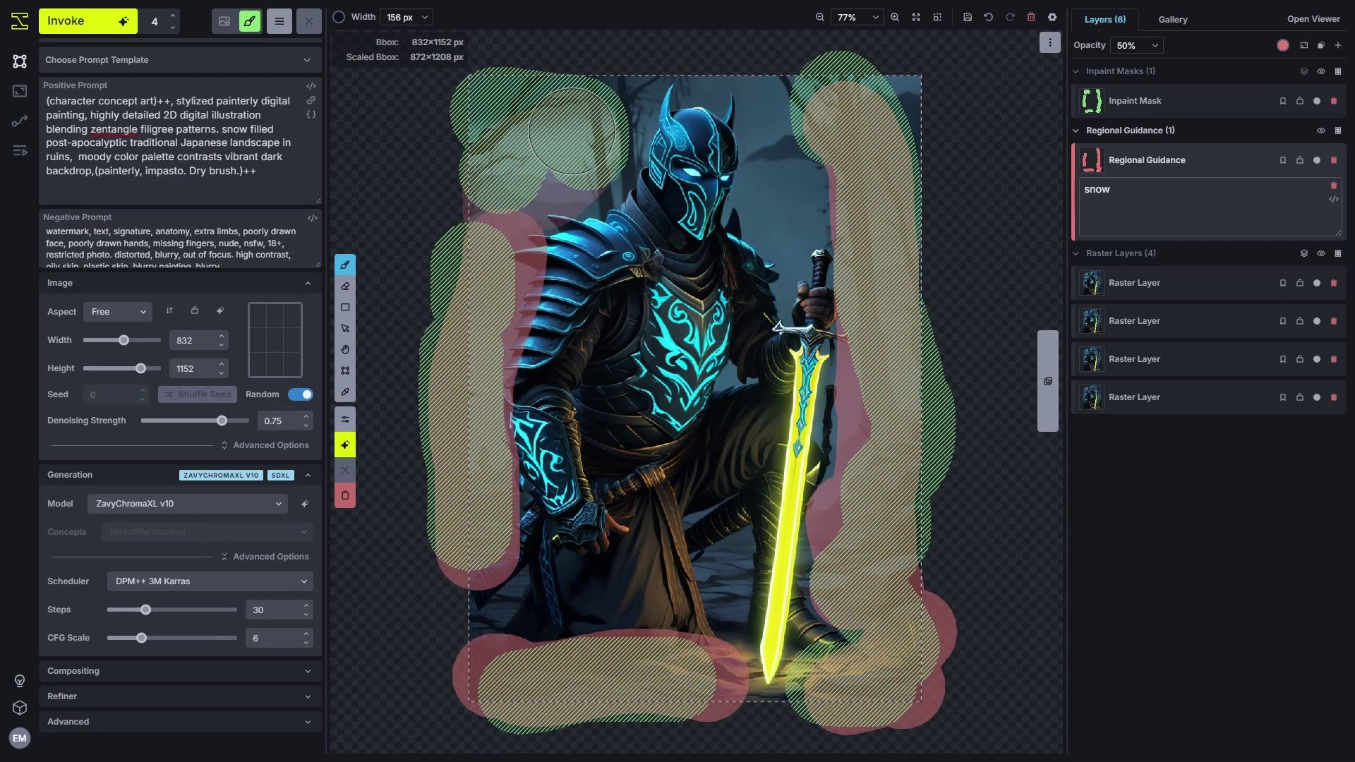
{"action": "key", "text": "ctrl+Return"}
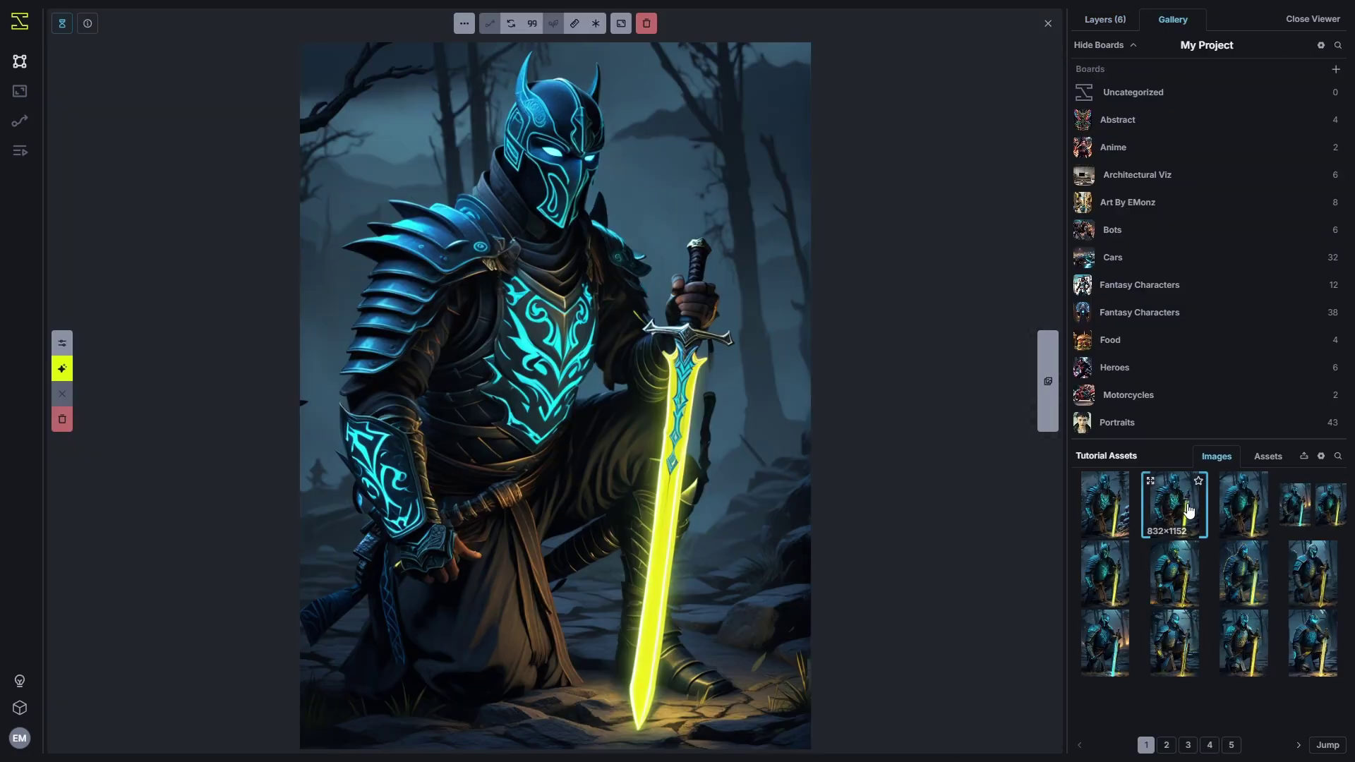
Step: Delete the unwanted knight render from the gallery and show the first gallery image
{"action": "right_click", "coordinate": [1178, 509]}
{"action": "left_click", "coordinate": [1052, 490]}
{"action": "left_click", "coordinate": [847, 433]}
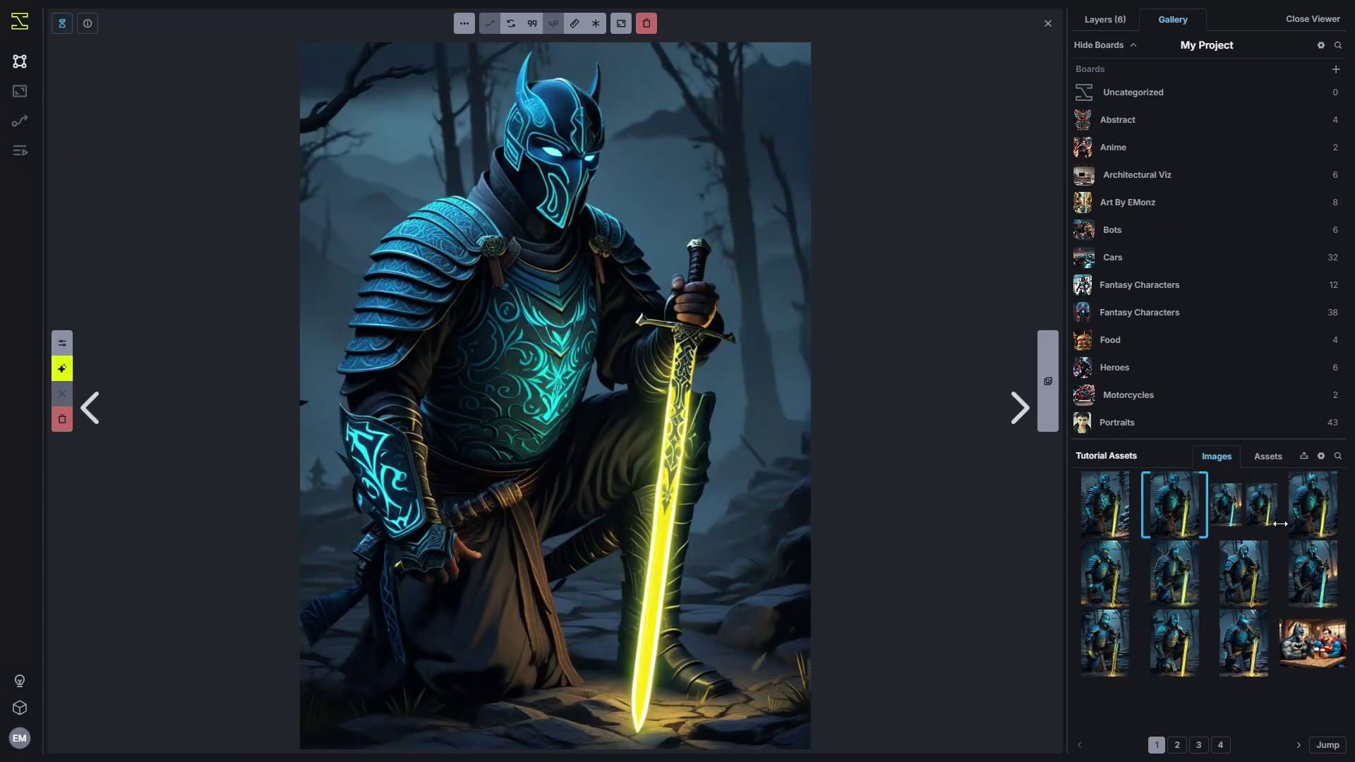
{"action": "key", "text": "Left"}
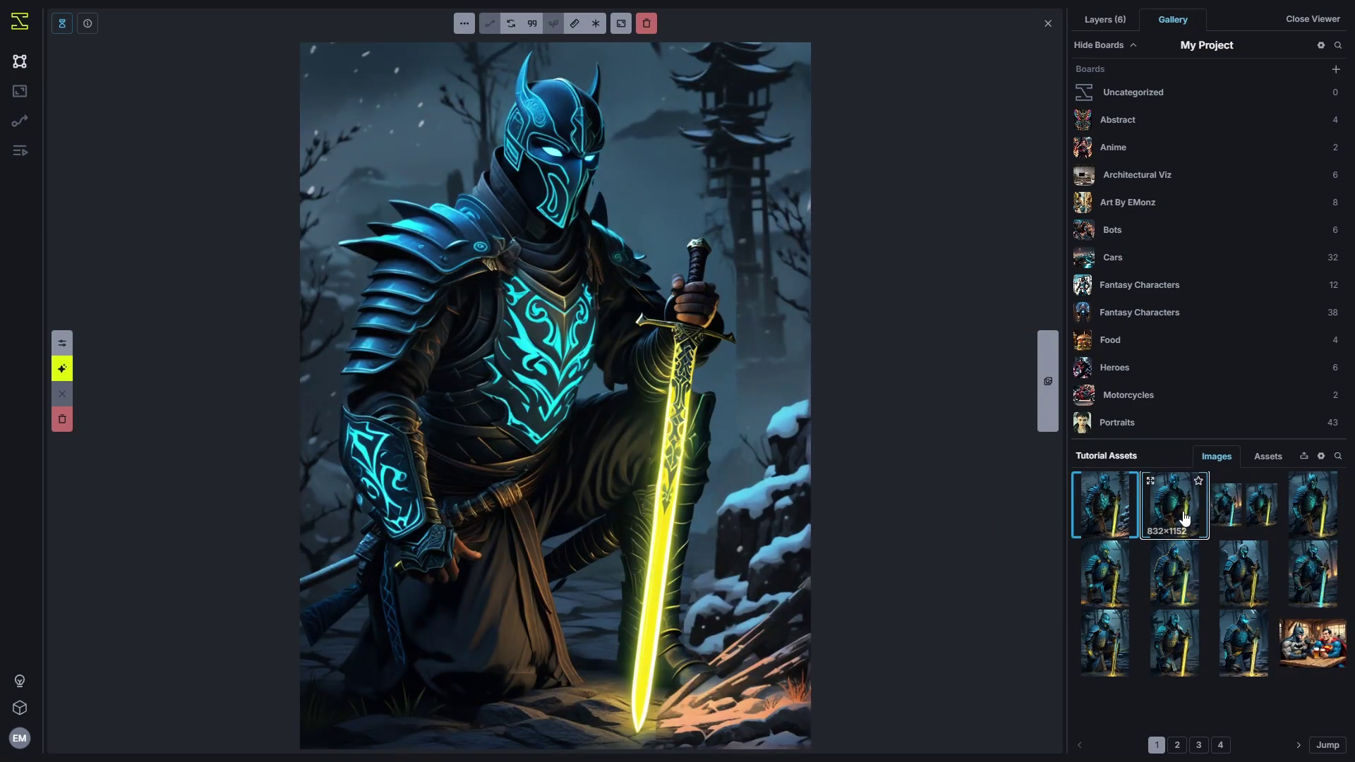